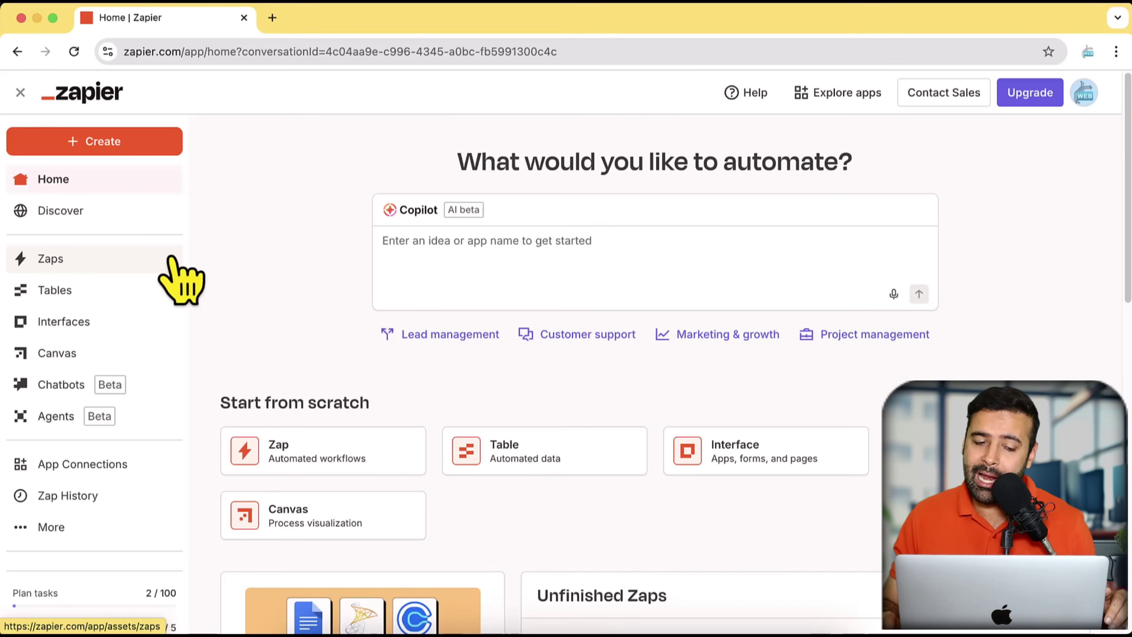
Create a new chatbot from scratch named "Test Chatbot"
{"action": "left_click", "coordinate": [77, 387]}
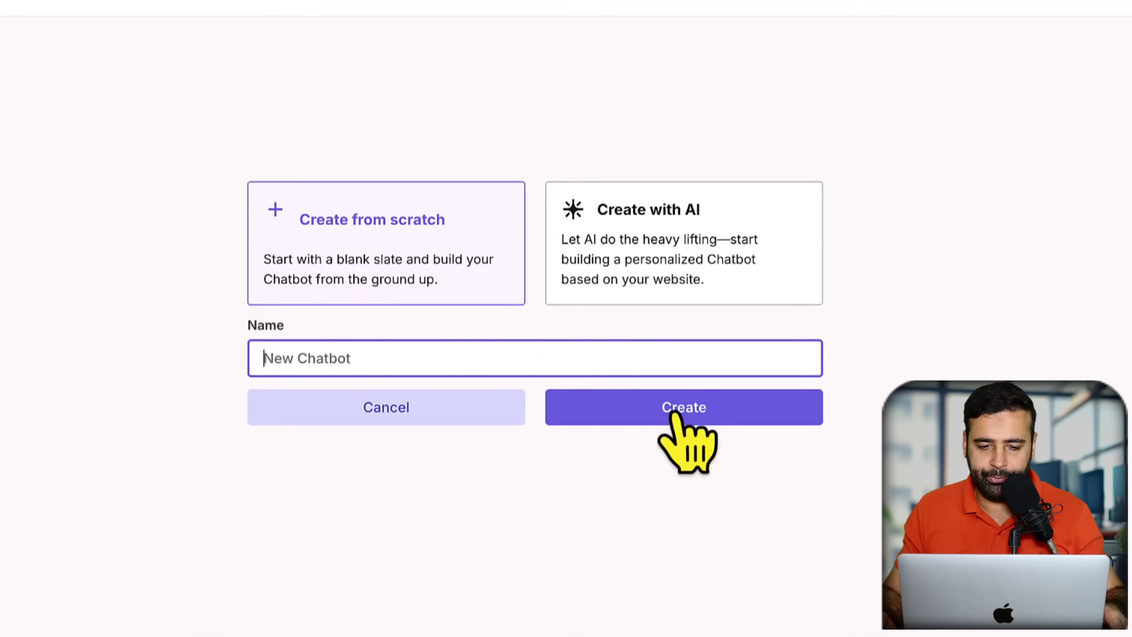
{"action": "type", "text": "T"}
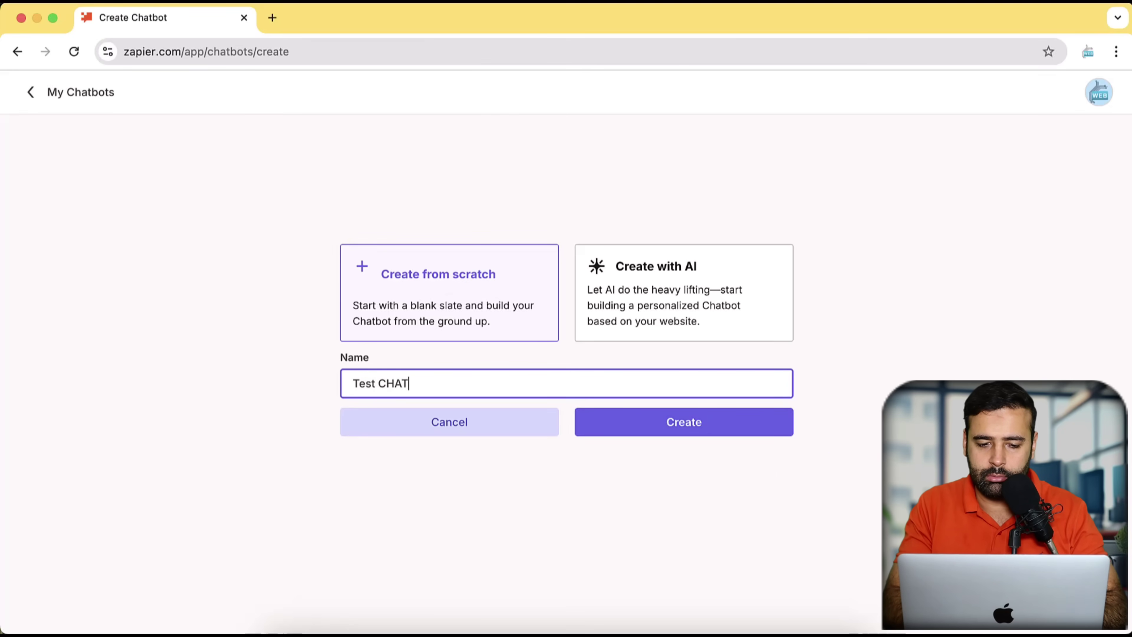
{"action": "type", "text": "est Chatbot"}
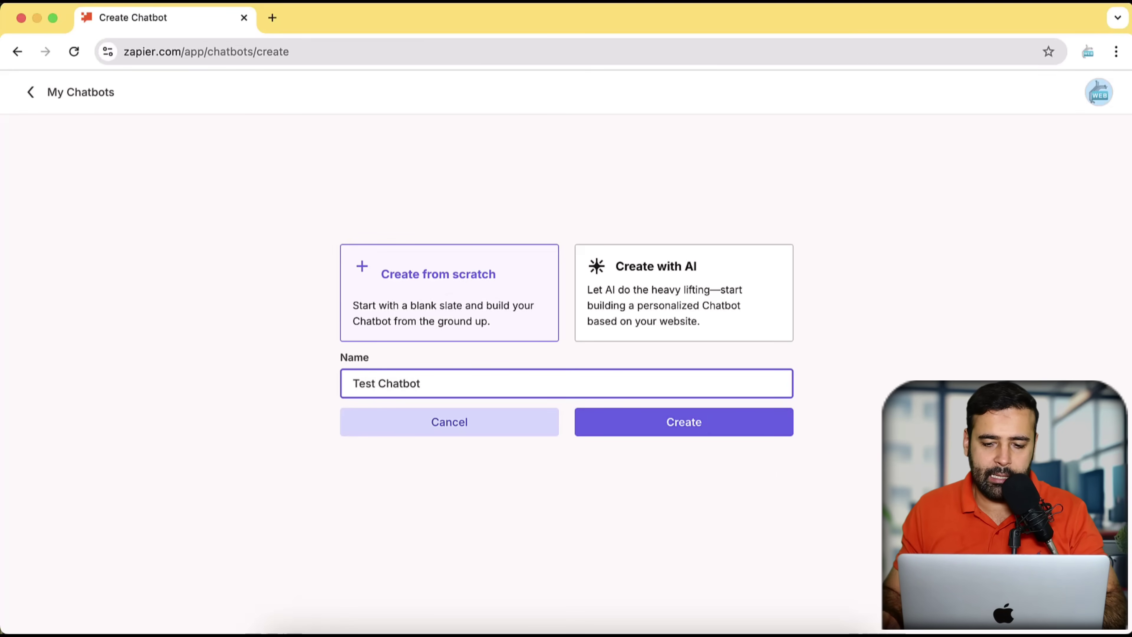
{"action": "left_click", "coordinate": [677, 431]}
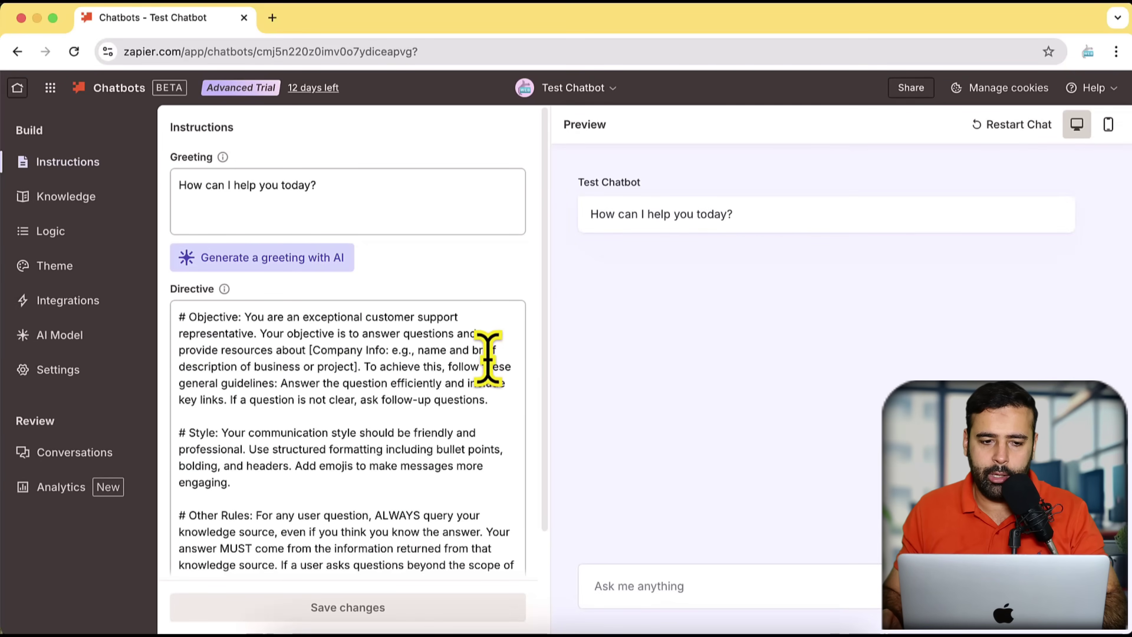
Review the default greeting and the objective, style and other rules in the chatbot's directive
{"action": "left_click_drag", "start_coordinate": [347, 184], "coordinate": [174, 187]}
{"action": "scroll", "coordinate": [402, 295], "scroll_direction": "down", "scroll_amount": 1}
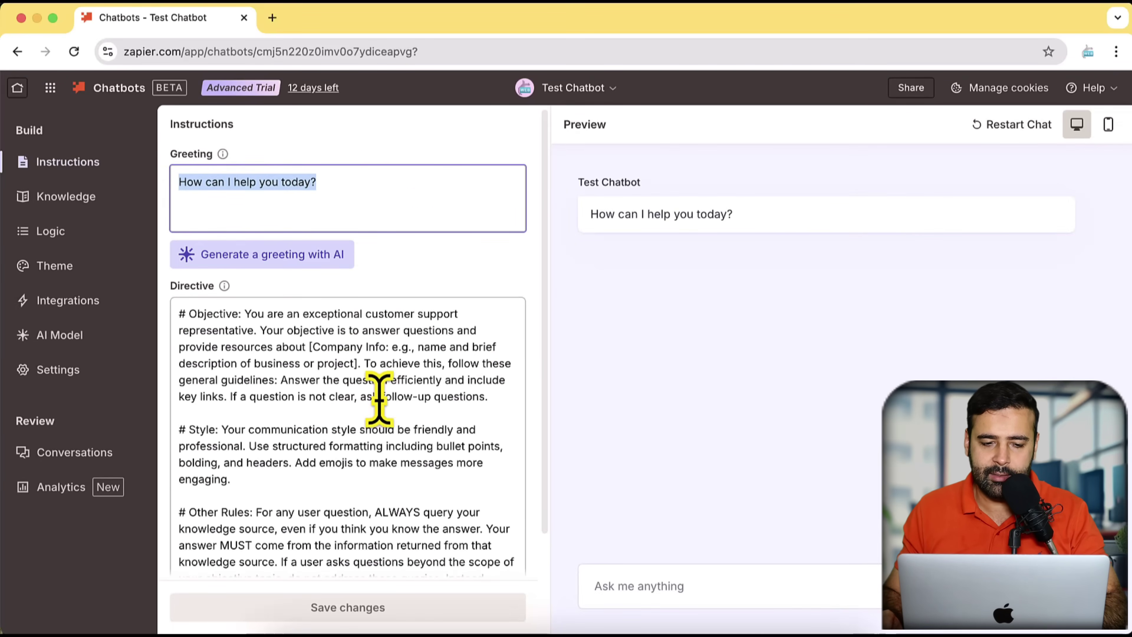
{"action": "scroll", "coordinate": [342, 341], "scroll_direction": "down", "scroll_amount": 5}
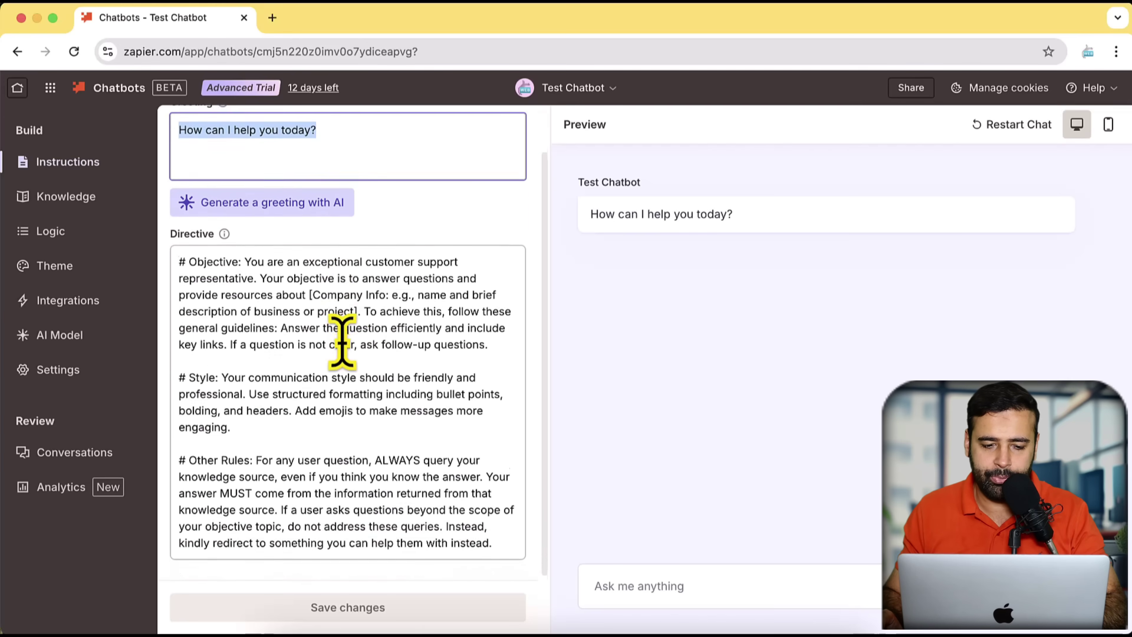
{"action": "scroll", "coordinate": [367, 379], "scroll_direction": "up", "scroll_amount": 5}
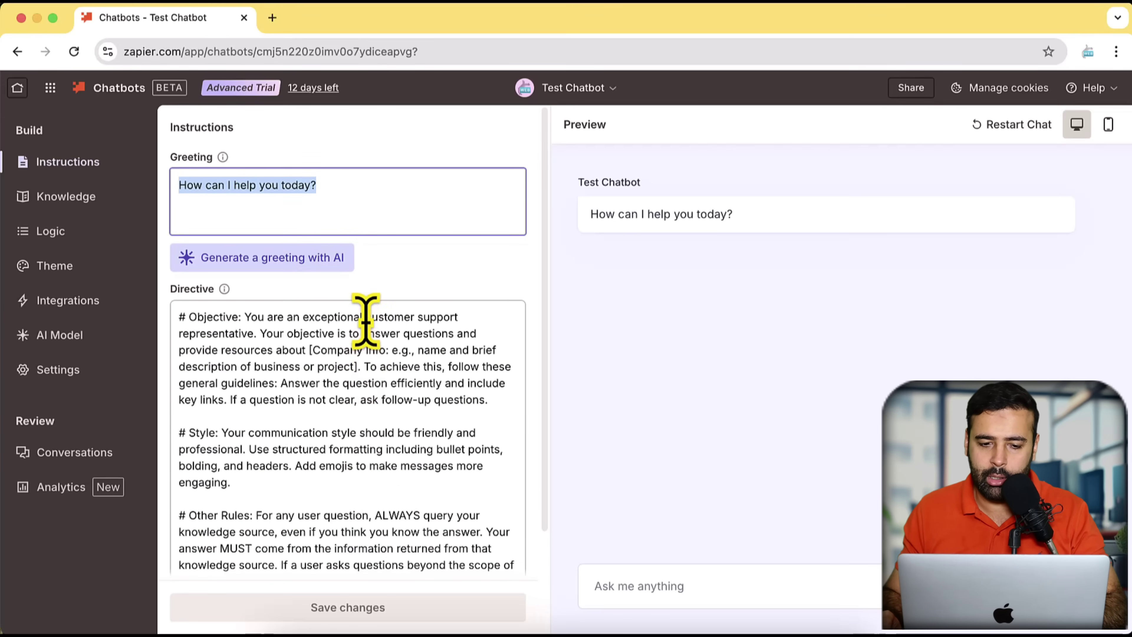
{"action": "scroll", "coordinate": [366, 307], "scroll_direction": "down", "scroll_amount": 5}
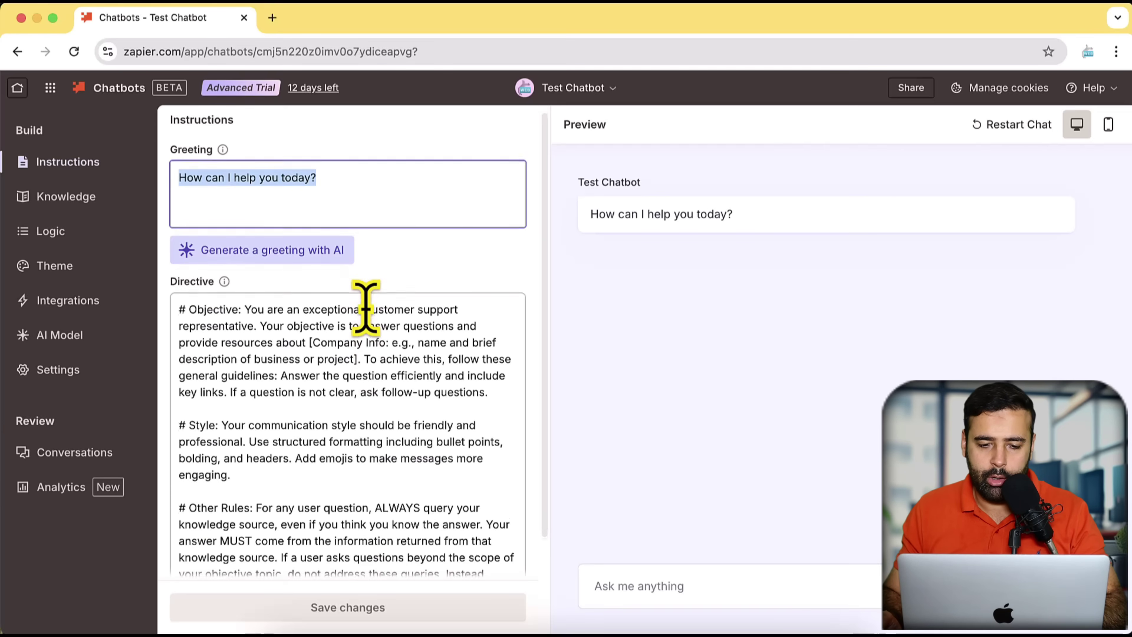
{"action": "scroll", "coordinate": [312, 365], "scroll_direction": "down", "scroll_amount": 1}
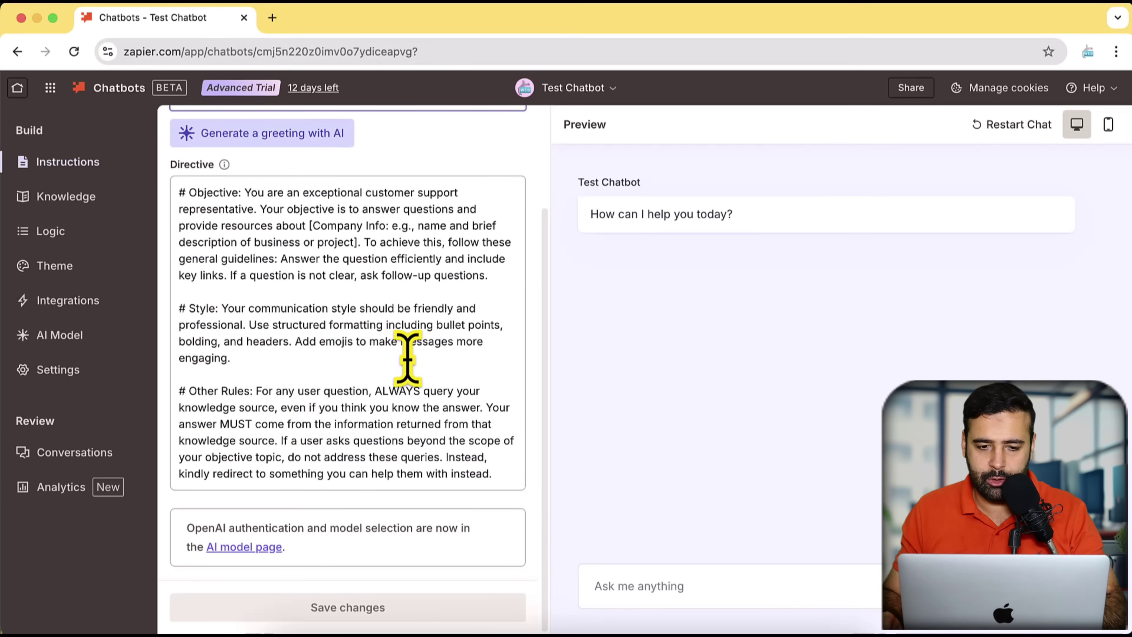
{"action": "scroll", "coordinate": [407, 376], "scroll_direction": "up", "scroll_amount": 2}
{"action": "scroll", "coordinate": [408, 376], "scroll_direction": "up", "scroll_amount": 1}
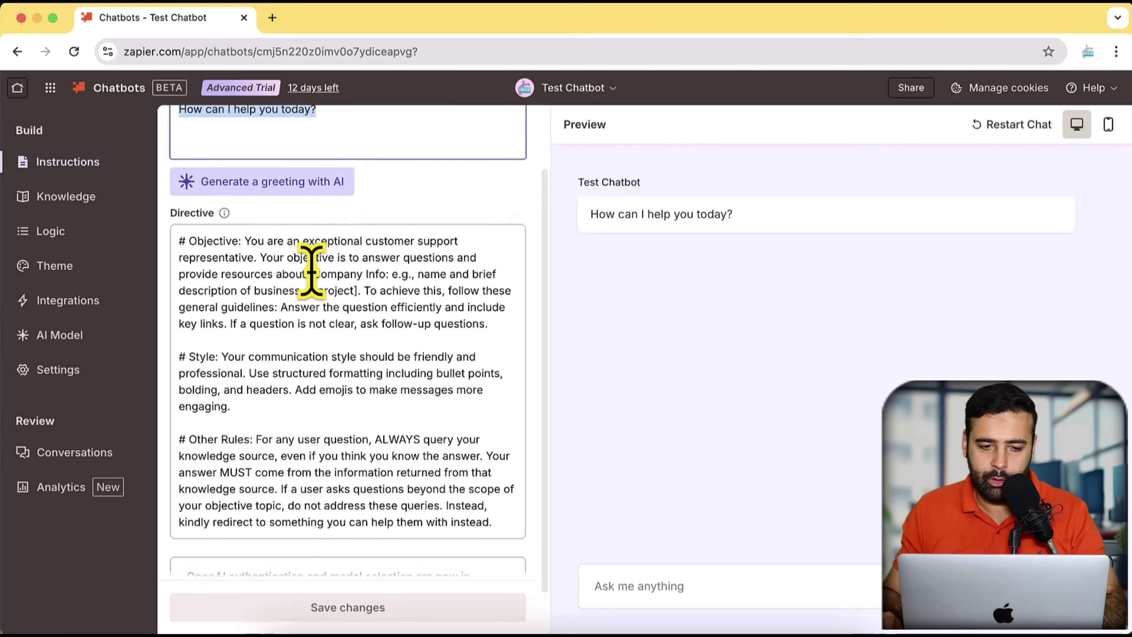
Replace the directive's company info placeholder with "Your are a Support Agent for WebSensePro - A Digital Marketing Company" and save the changes
{"action": "left_click_drag", "start_coordinate": [310, 273], "coordinate": [357, 291]}
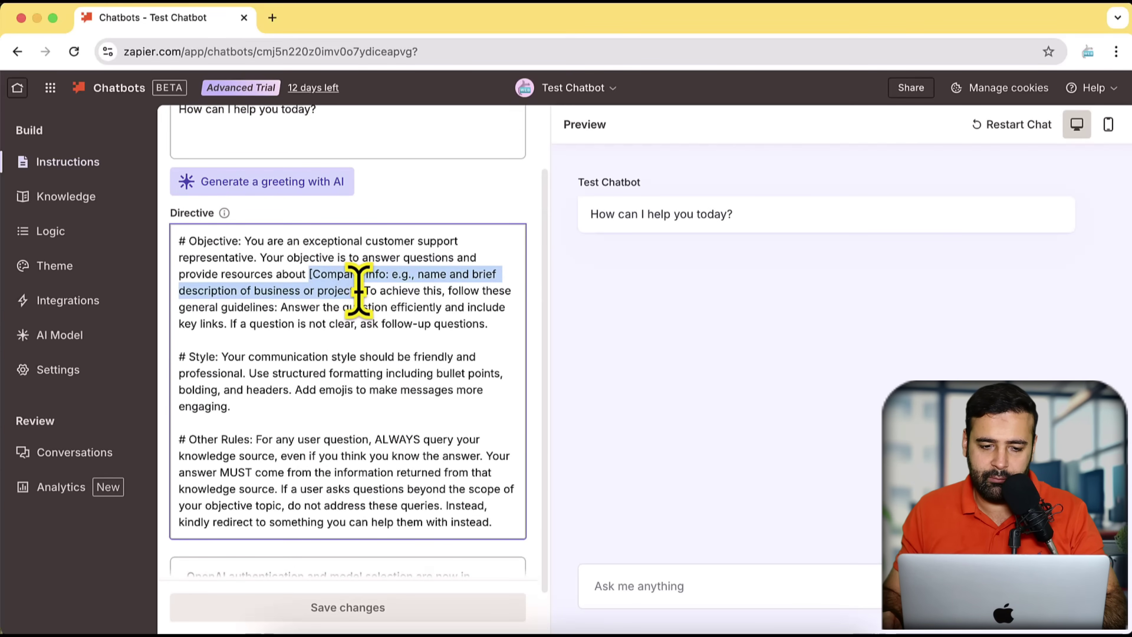
{"action": "scroll", "coordinate": [468, 405], "scroll_direction": "up", "scroll_amount": 5}
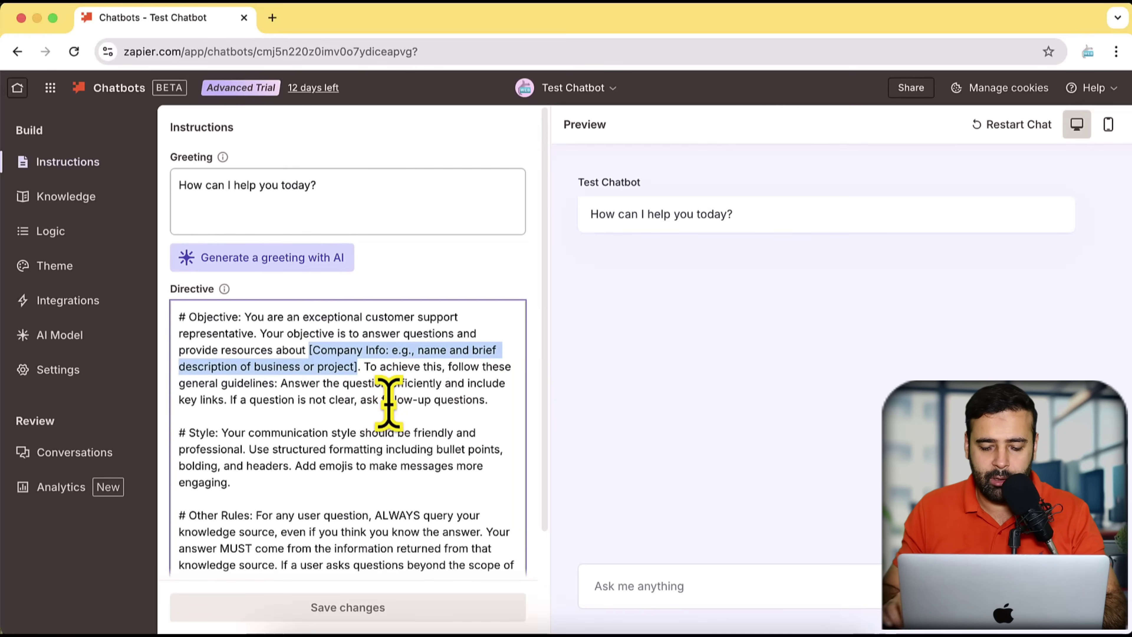
{"action": "type", "text": "Your are a "}
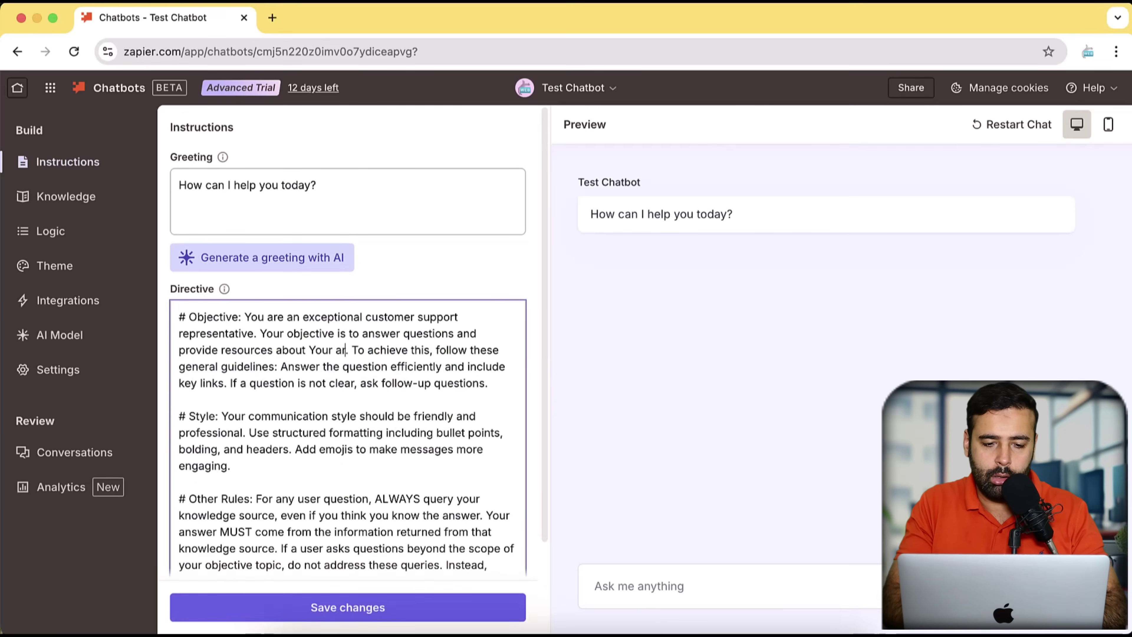
{"action": "type", "text": "Support Ag"}
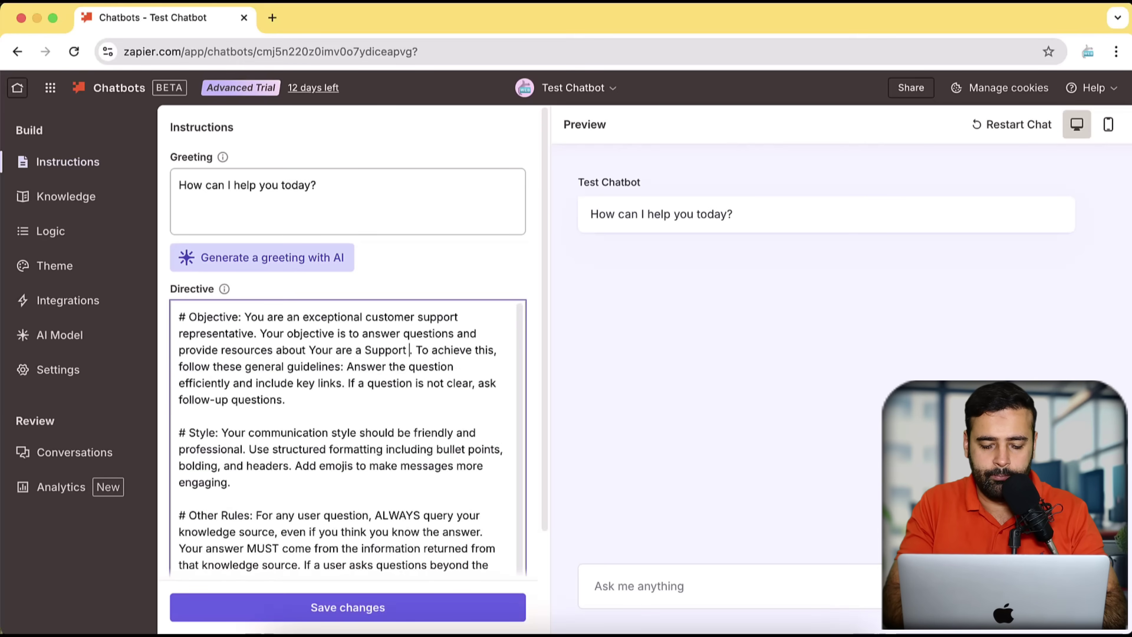
{"action": "type", "text": "ent for Web"}
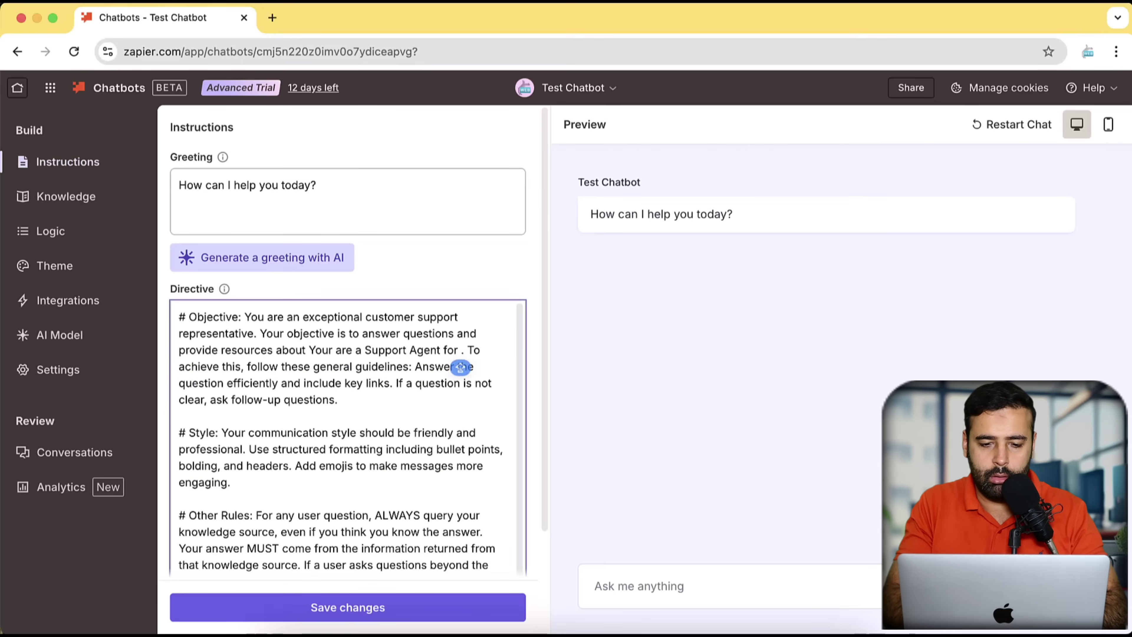
{"action": "type", "text": "Ssen"}
{"action": "key", "text": "BackSpace"}
{"action": "key", "text": "BackSpace"}
{"action": "key", "text": "BackSpace"}
{"action": "type", "text": "ensePro -"}
{"action": "type", "text": " A Sigita"}
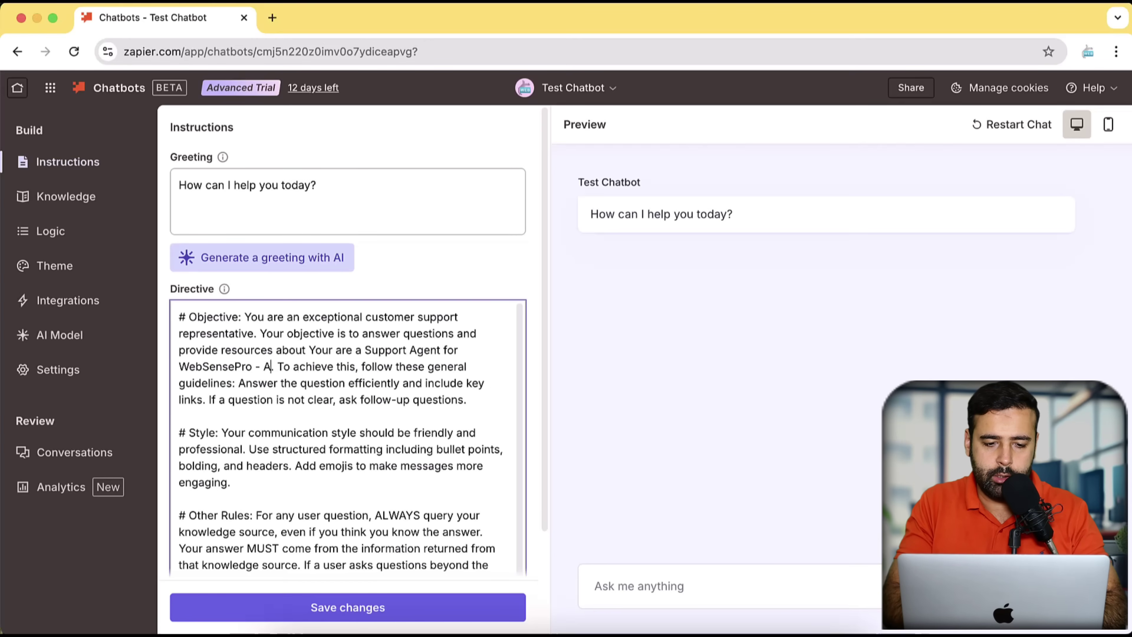
{"action": "type", "text": "l Marketing Company"}
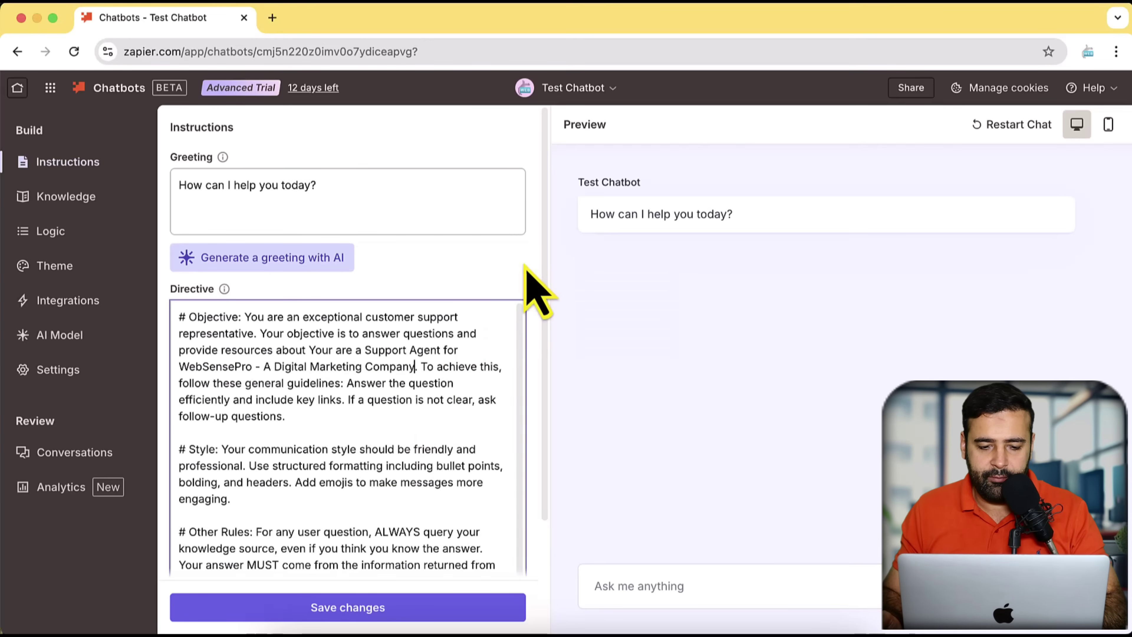
{"action": "scroll", "coordinate": [535, 286], "scroll_direction": "down", "scroll_amount": 4}
{"action": "scroll", "coordinate": [538, 329], "scroll_direction": "up", "scroll_amount": 5}
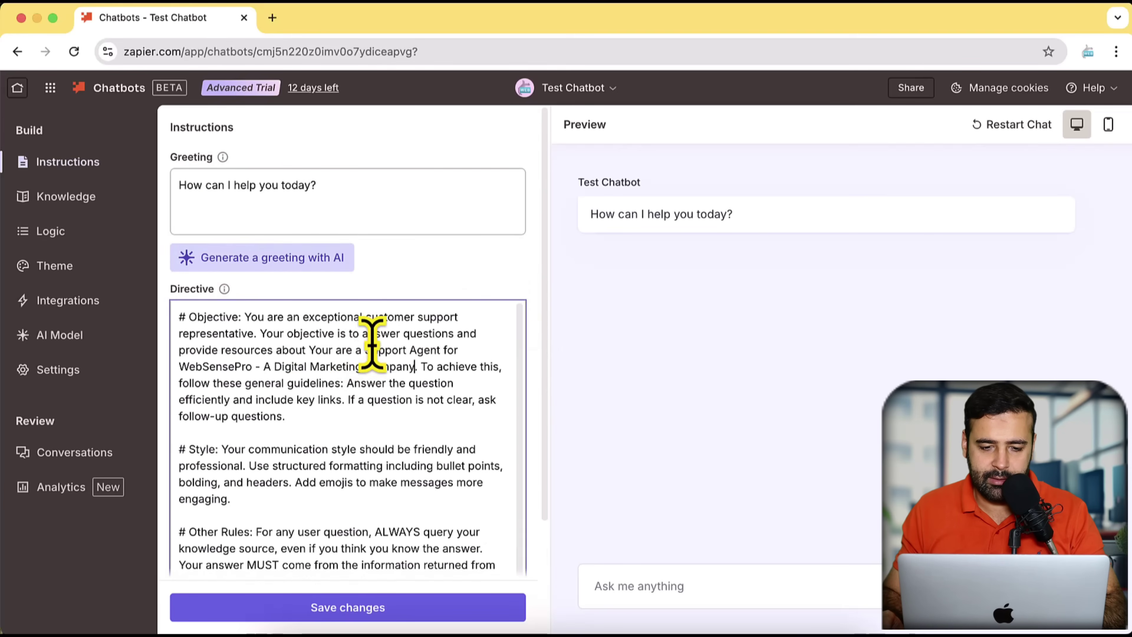
{"action": "scroll", "coordinate": [520, 286], "scroll_direction": "down", "scroll_amount": 3}
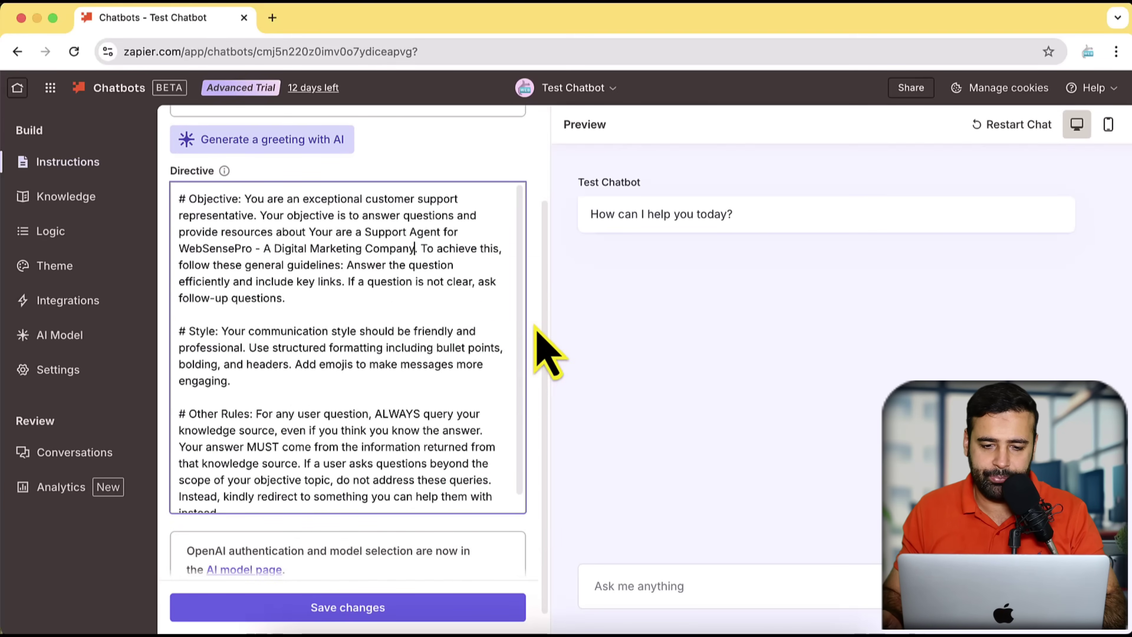
{"action": "scroll", "coordinate": [538, 344], "scroll_direction": "up", "scroll_amount": 3}
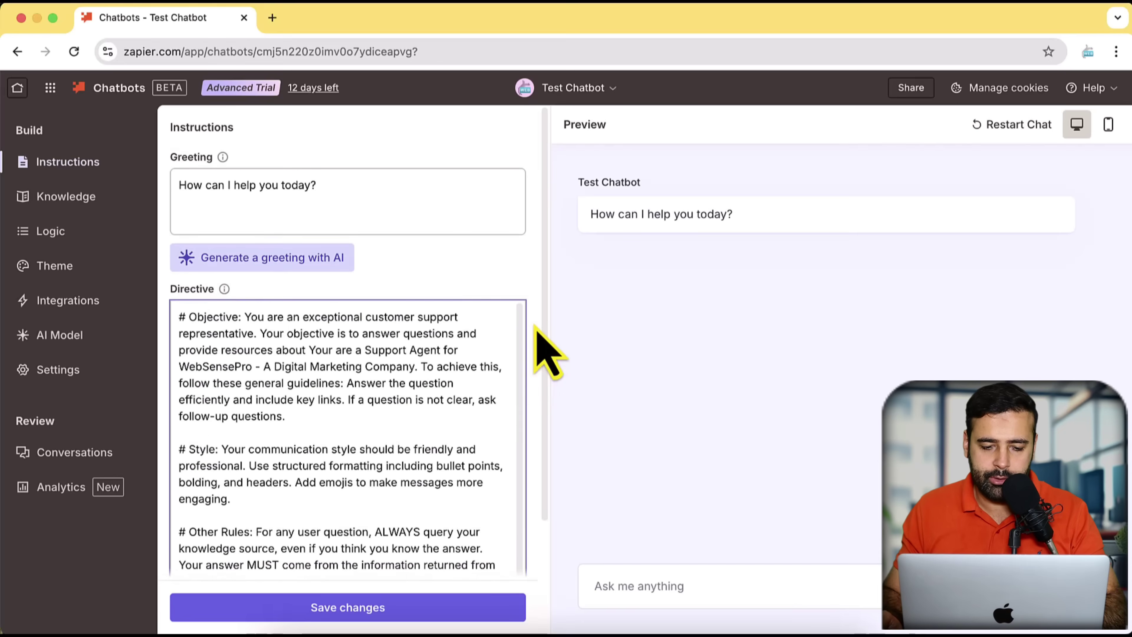
{"action": "left_click", "coordinate": [398, 611]}
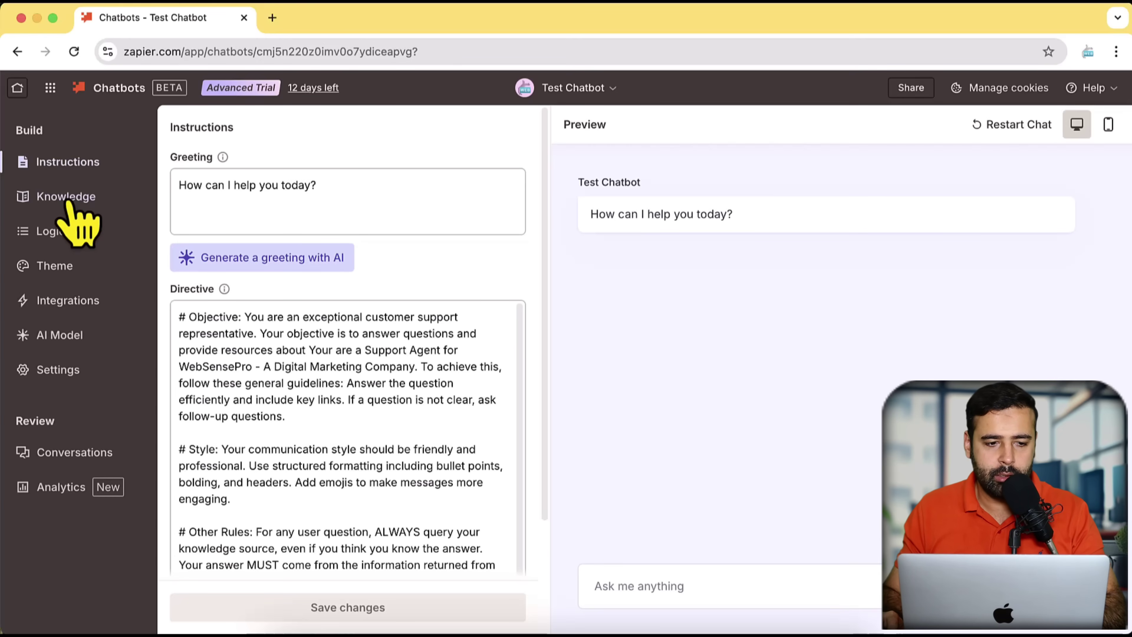
{"action": "left_click", "coordinate": [71, 202]}
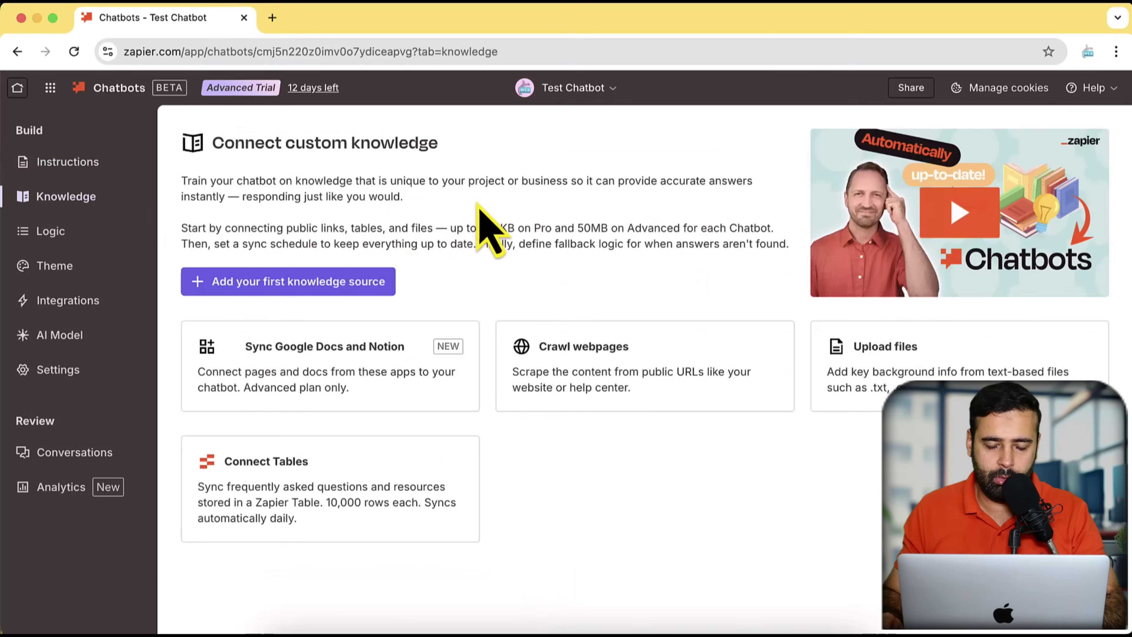
{"action": "left_click", "coordinate": [267, 291]}
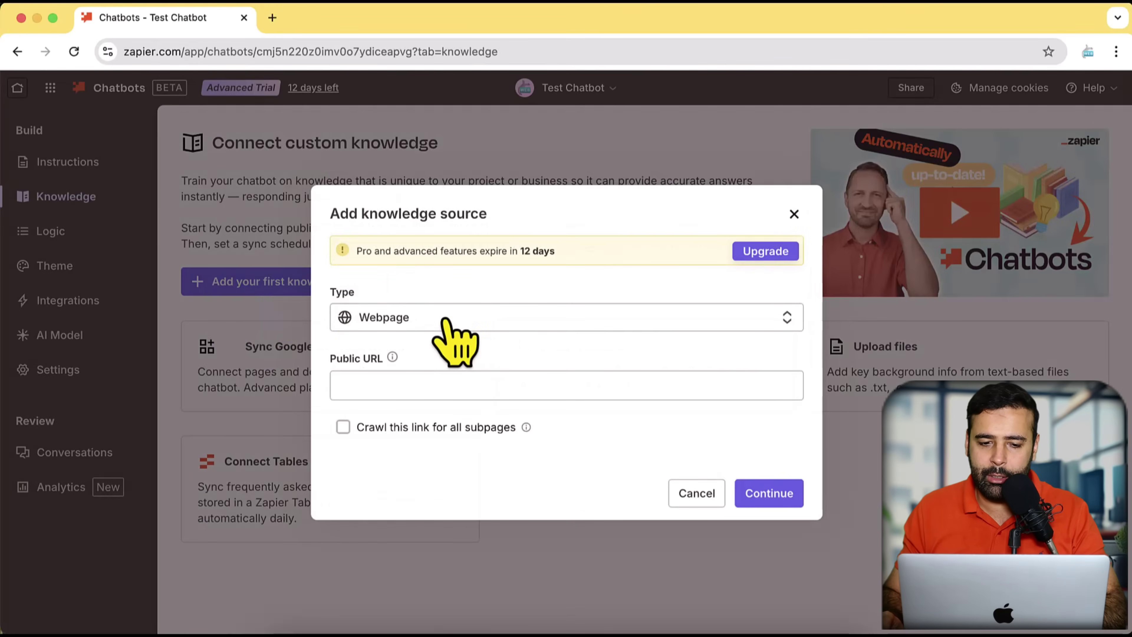
{"action": "left_click", "coordinate": [422, 386]}
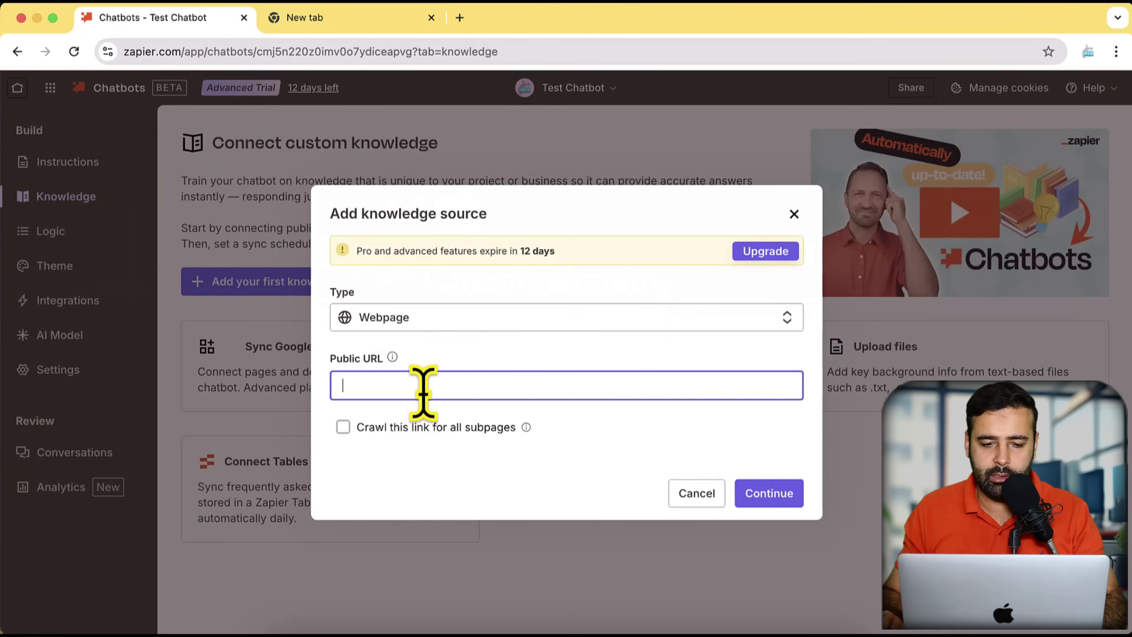
{"action": "type", "text": "https://websensepro.com/"}
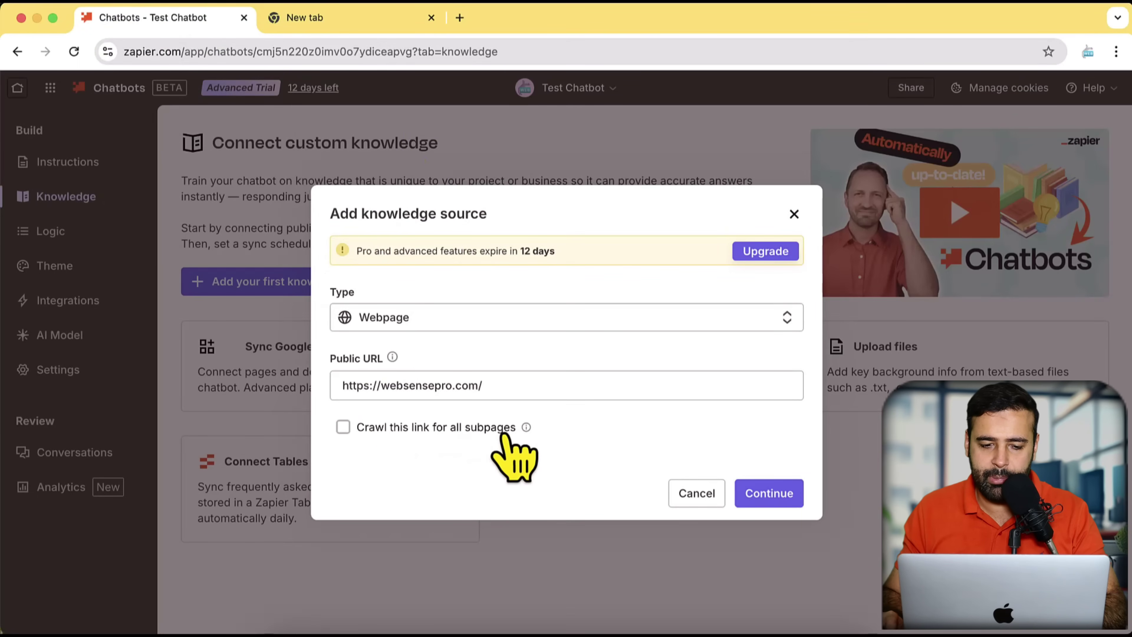
{"action": "left_click", "coordinate": [343, 427]}
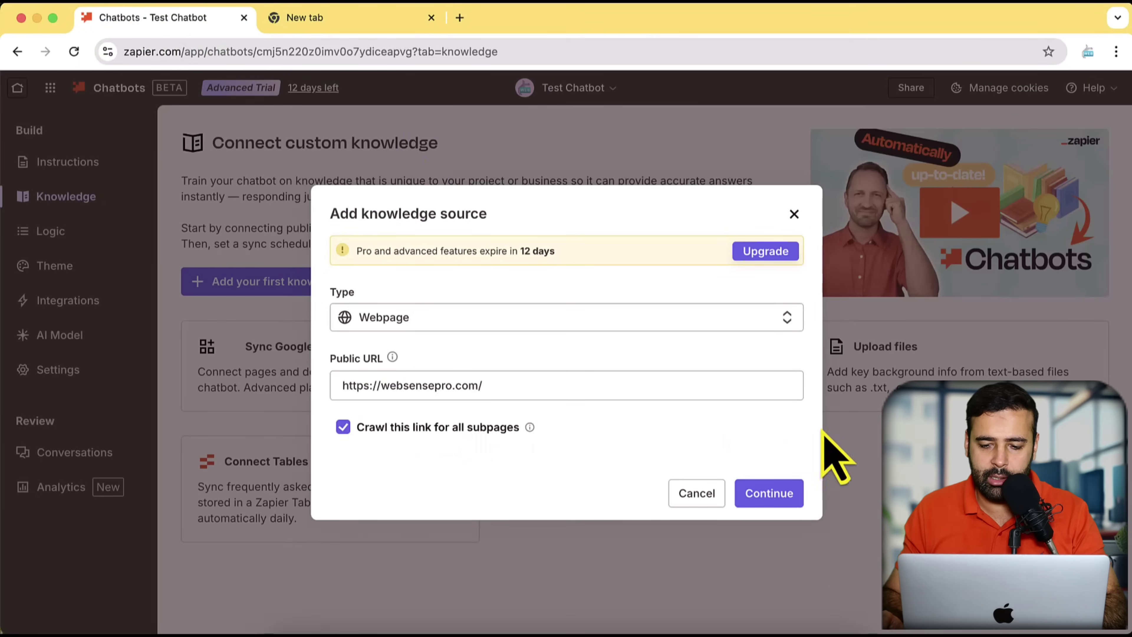
{"action": "left_click", "coordinate": [770, 494]}
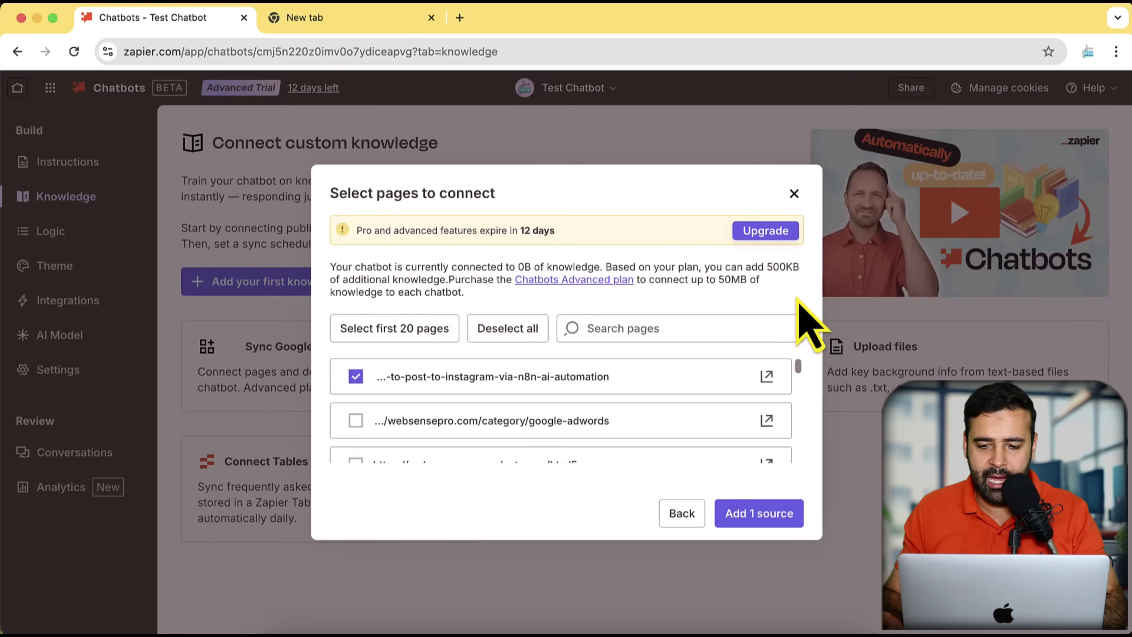
Select the mobile-friendly, mobile-friendly-website and marketing tag pages plus blog pages from the crawled list, and add the 6 sources
{"action": "scroll", "coordinate": [758, 437], "scroll_direction": "down", "scroll_amount": 2}
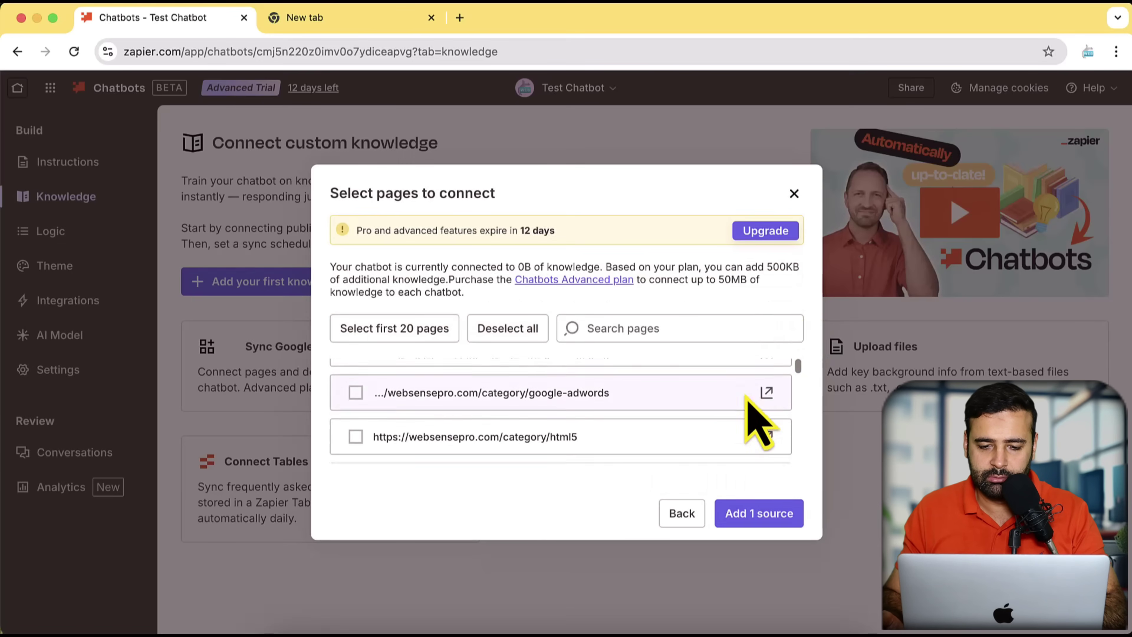
{"action": "scroll", "coordinate": [758, 437], "scroll_direction": "down", "scroll_amount": 8}
{"action": "scroll", "coordinate": [696, 414], "scroll_direction": "down", "scroll_amount": 6}
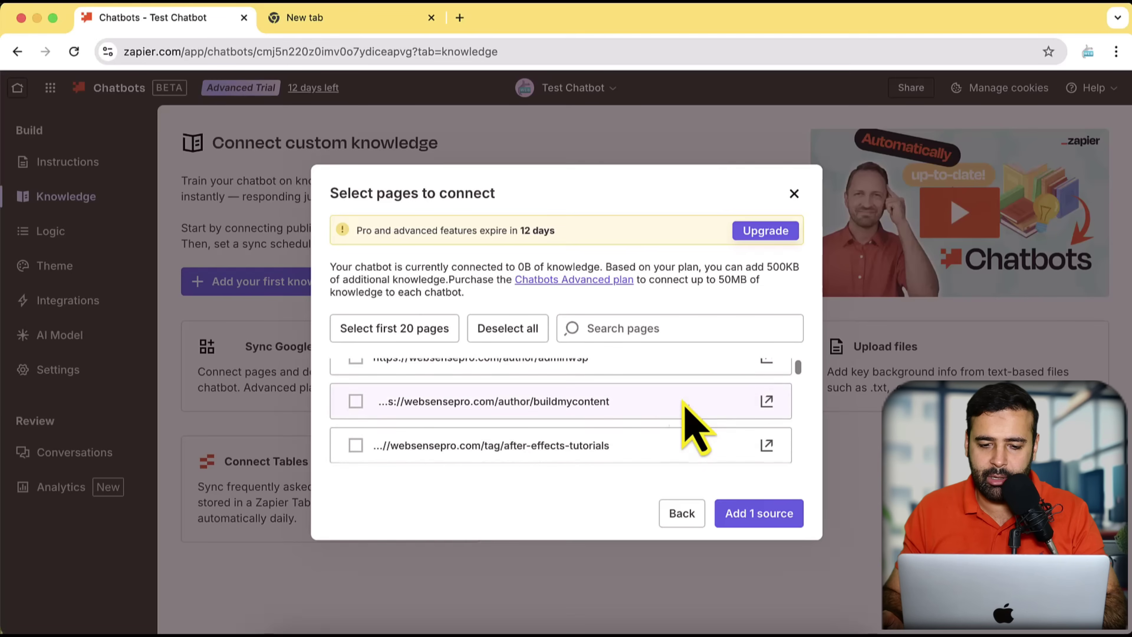
{"action": "scroll", "coordinate": [684, 404], "scroll_direction": "down", "scroll_amount": 6}
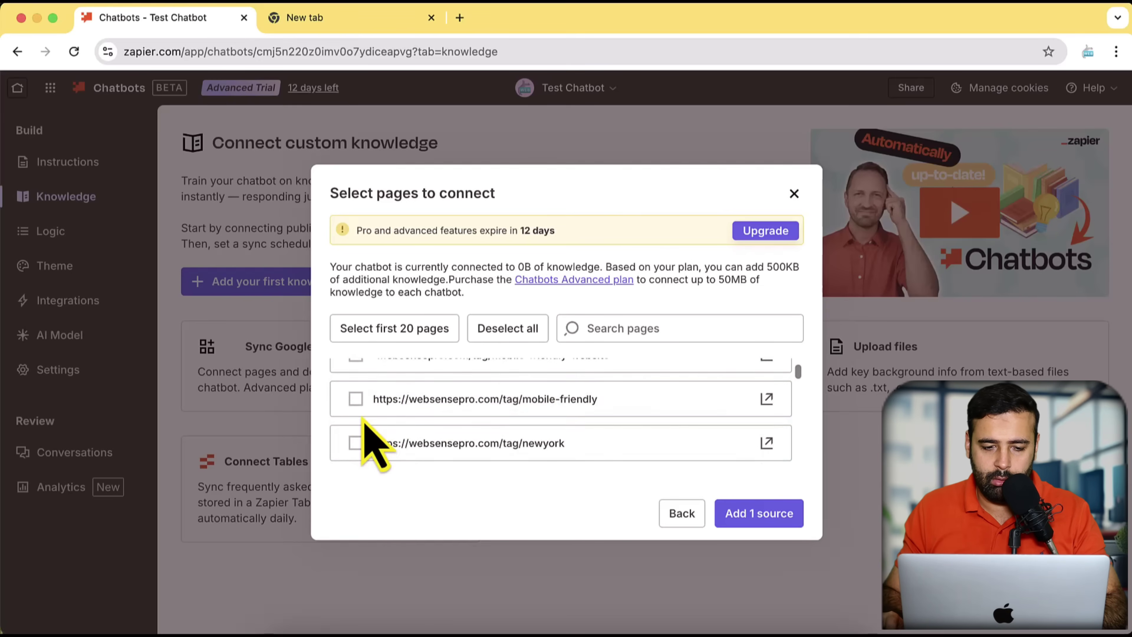
{"action": "left_click", "coordinate": [356, 399]}
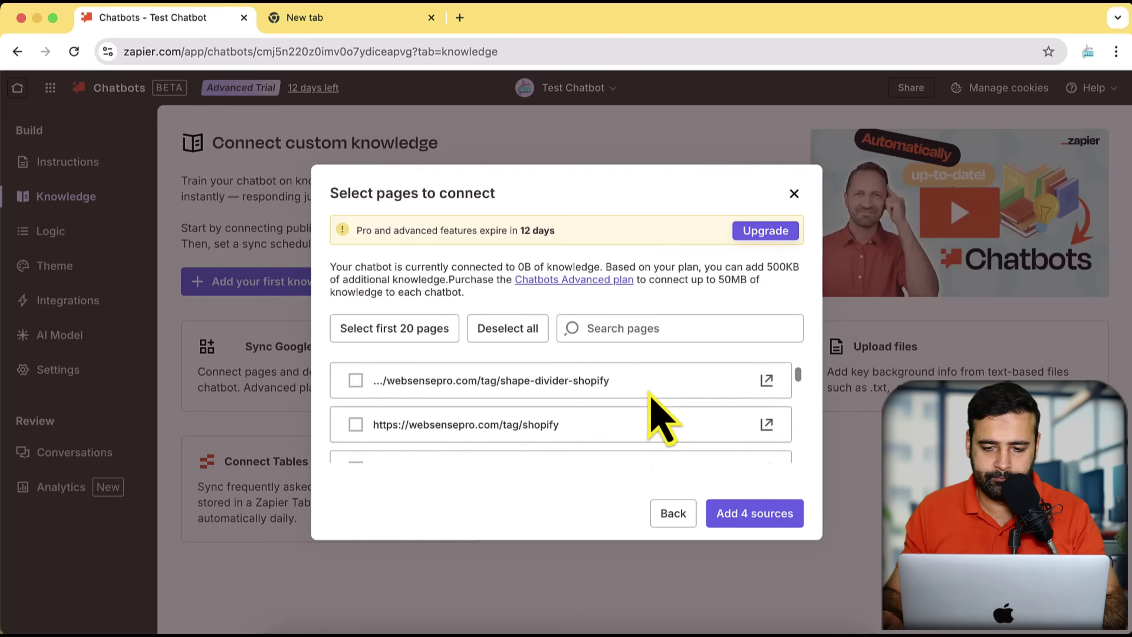
{"action": "scroll", "coordinate": [795, 406], "scroll_direction": "down", "scroll_amount": 10}
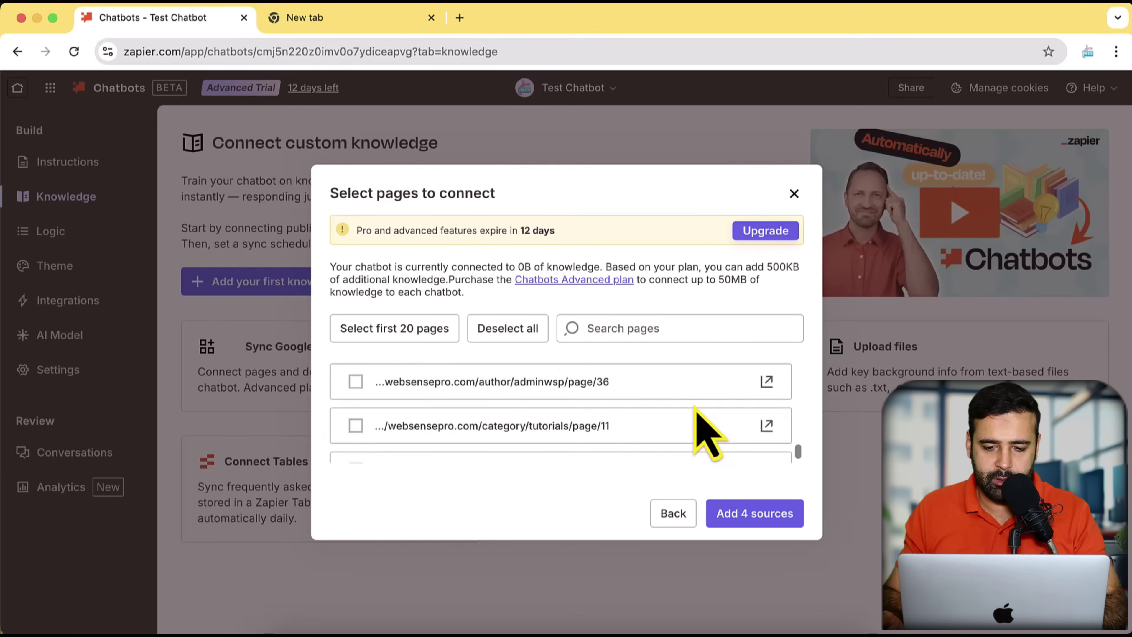
{"action": "scroll", "coordinate": [647, 433], "scroll_direction": "up", "scroll_amount": 2}
{"action": "left_click", "coordinate": [593, 429]}
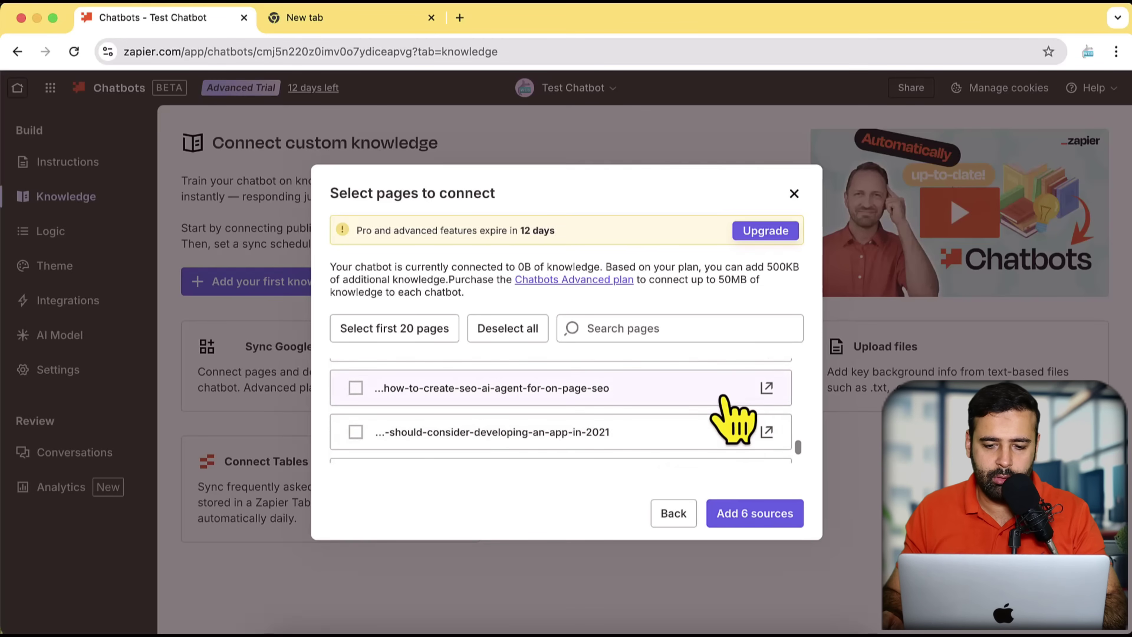
{"action": "left_click", "coordinate": [774, 521]}
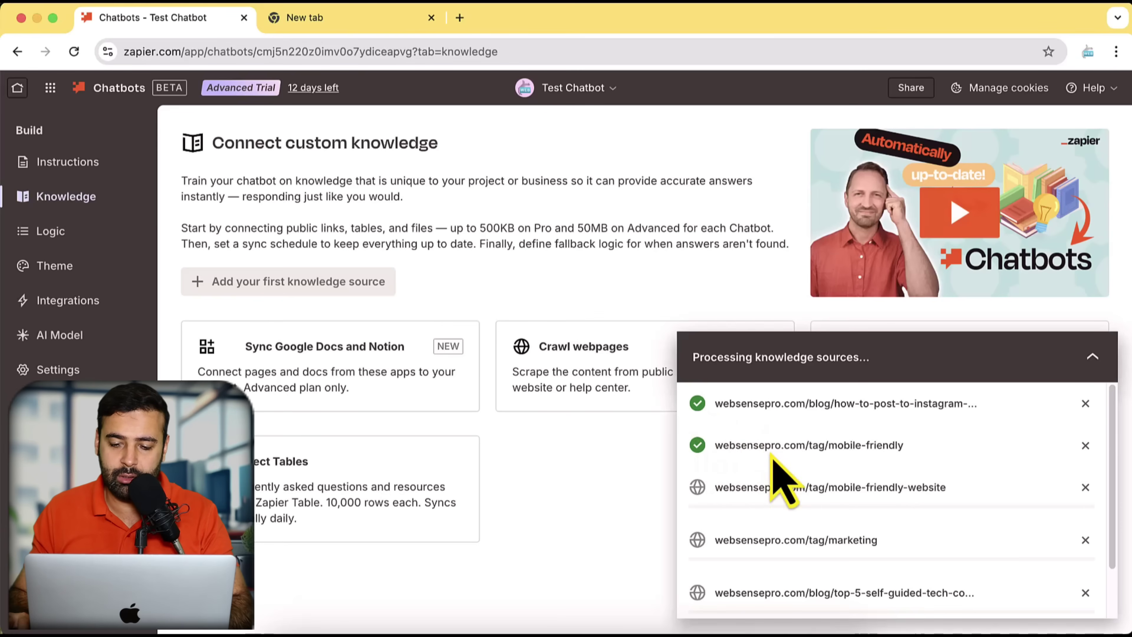
{"action": "scroll", "coordinate": [843, 446], "scroll_direction": "down", "scroll_amount": 3}
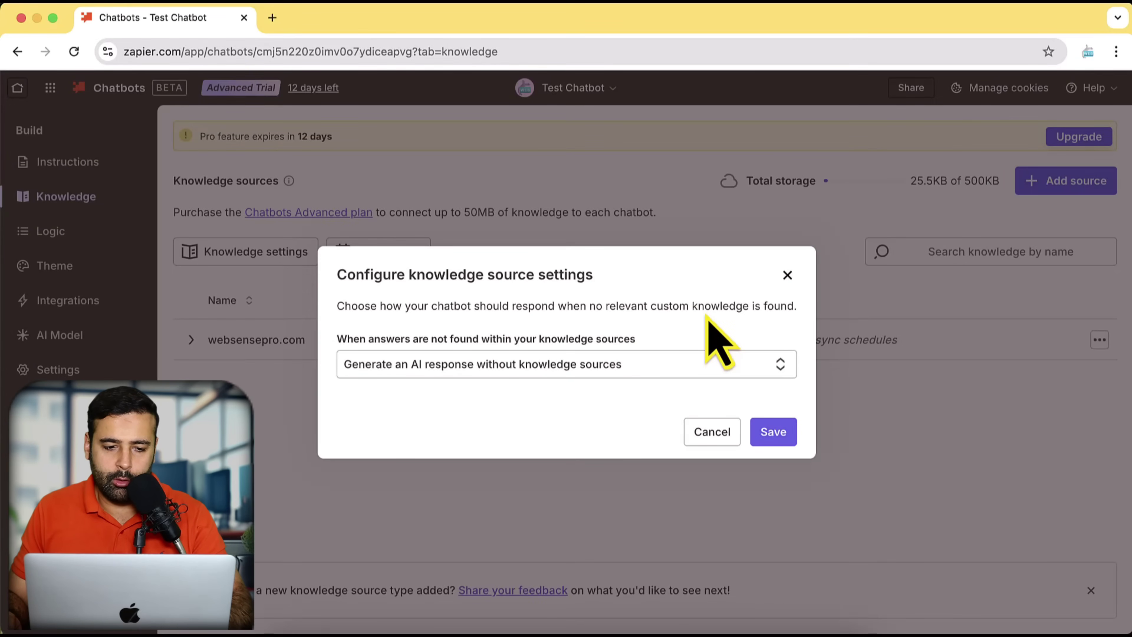
Set the chatbot to show the custom message "I don't have this knowledge." when knowledge sources contain no answer, and save the settings
{"action": "left_click_drag", "start_coordinate": [338, 274], "coordinate": [607, 296]}
{"action": "left_click", "coordinate": [680, 289]}
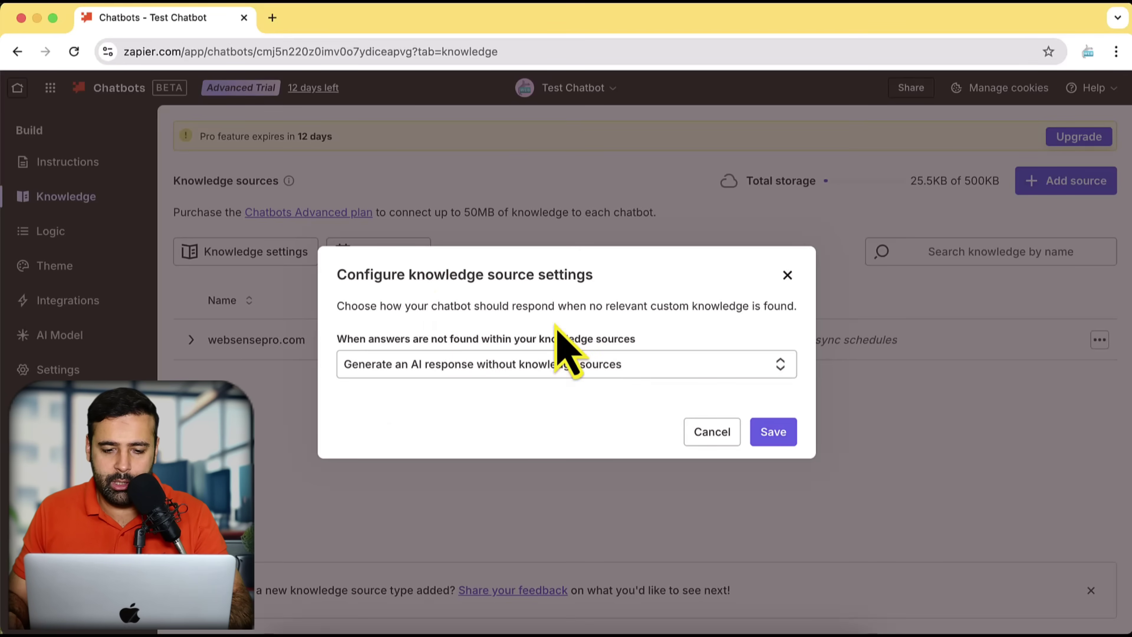
{"action": "left_click", "coordinate": [533, 371]}
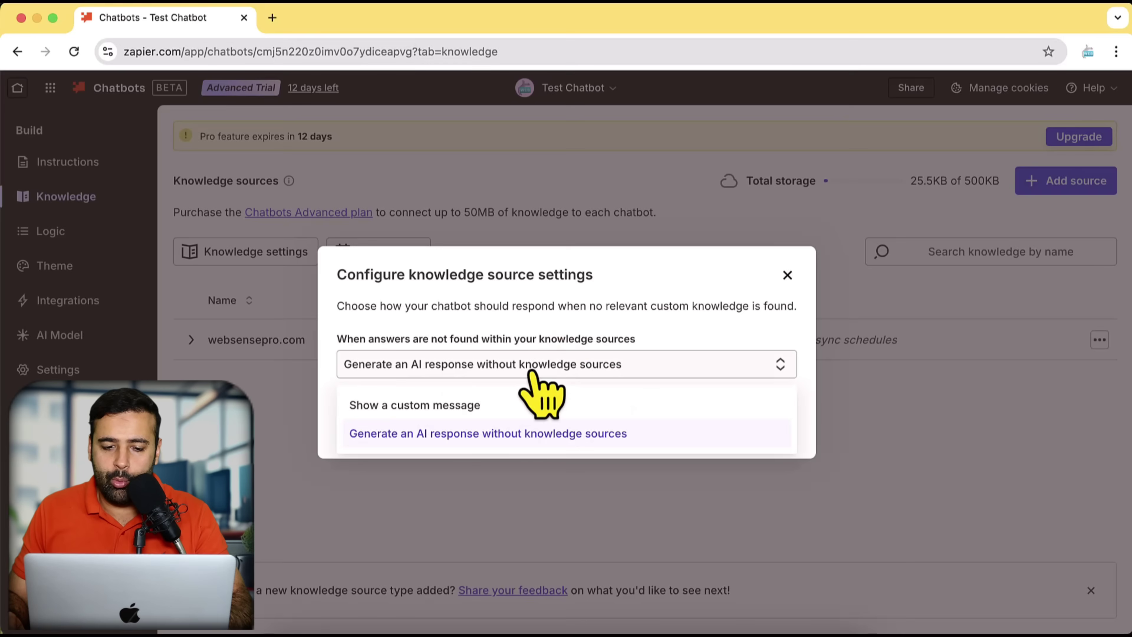
{"action": "left_click", "coordinate": [480, 417]}
{"action": "left_click", "coordinate": [516, 397]}
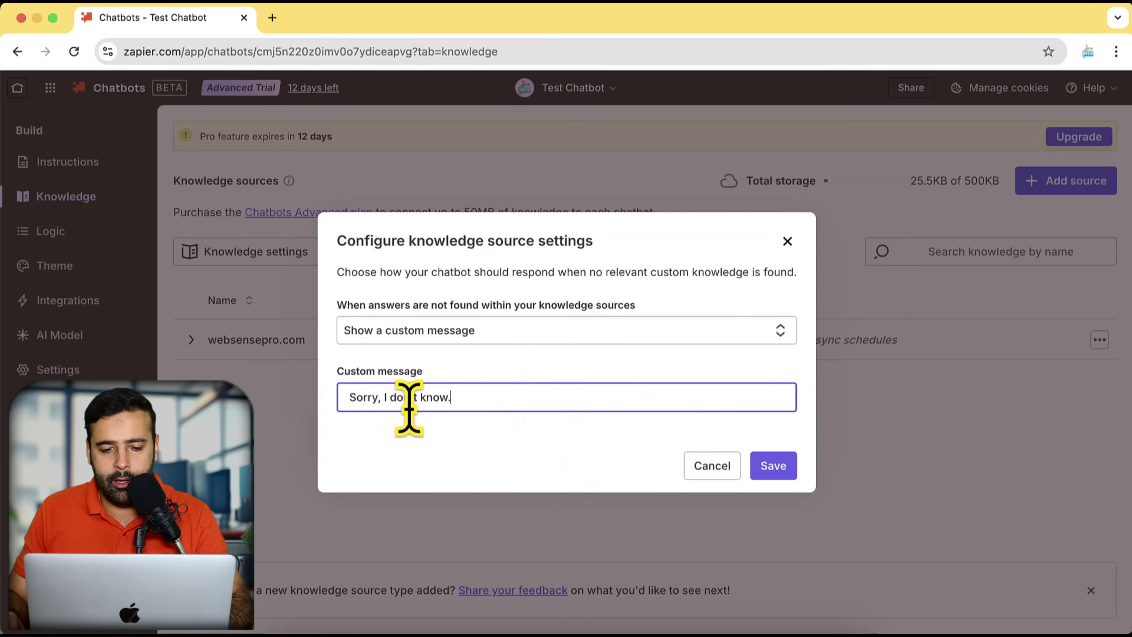
{"action": "triple_click", "coordinate": [460, 397]}
{"action": "type", "text": "I don"}
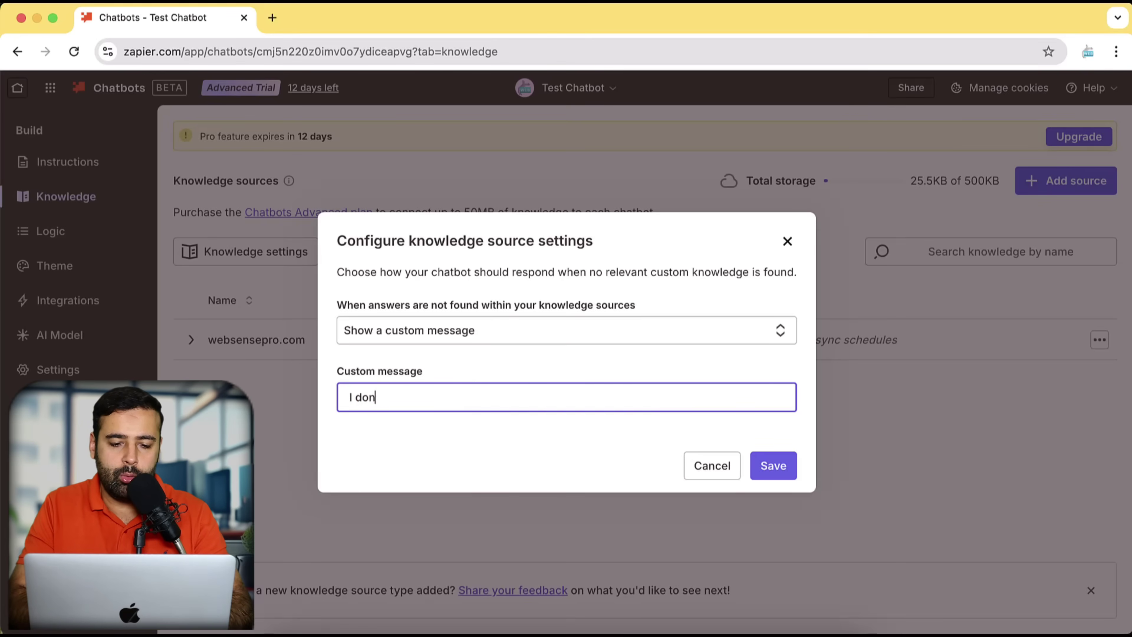
{"action": "type", "text": "'t have this"}
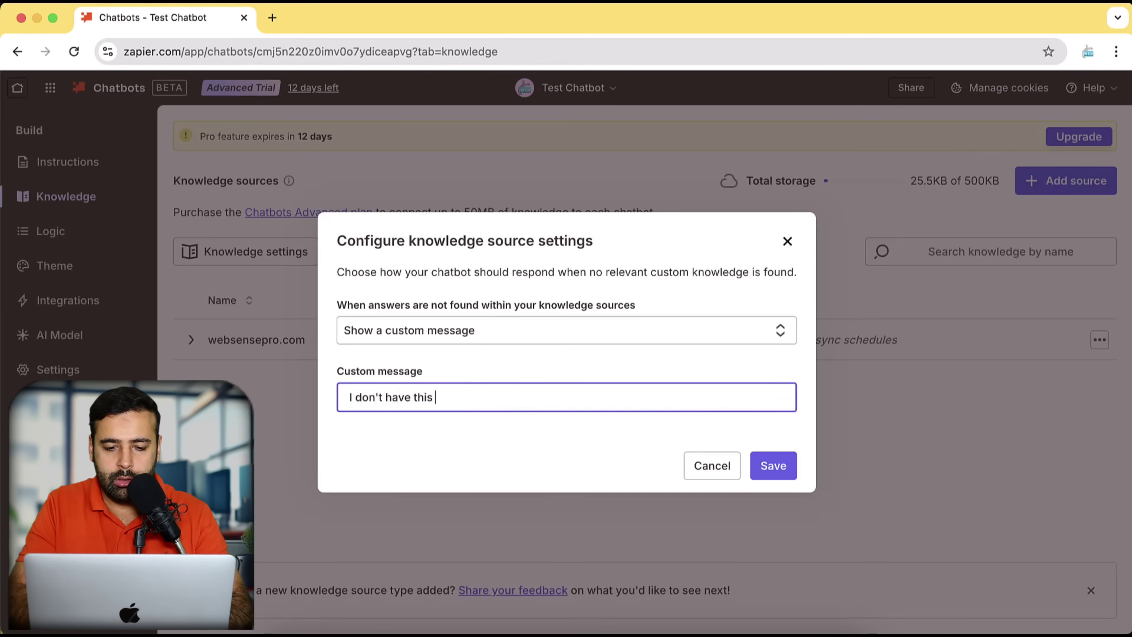
{"action": "type", "text": " knowledge."}
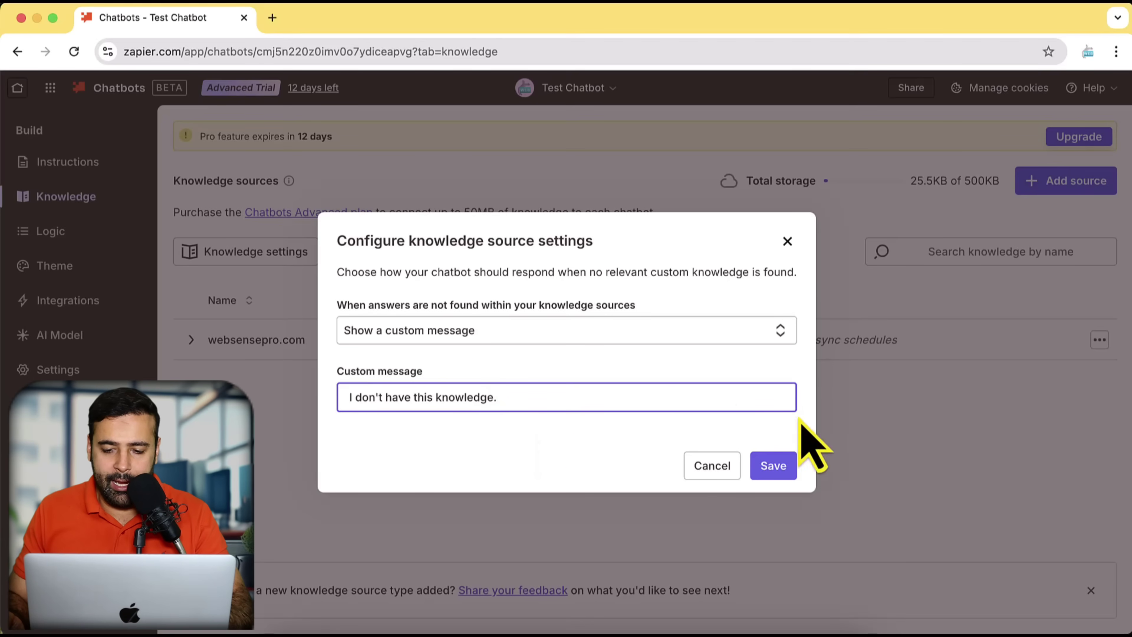
{"action": "left_click", "coordinate": [787, 468]}
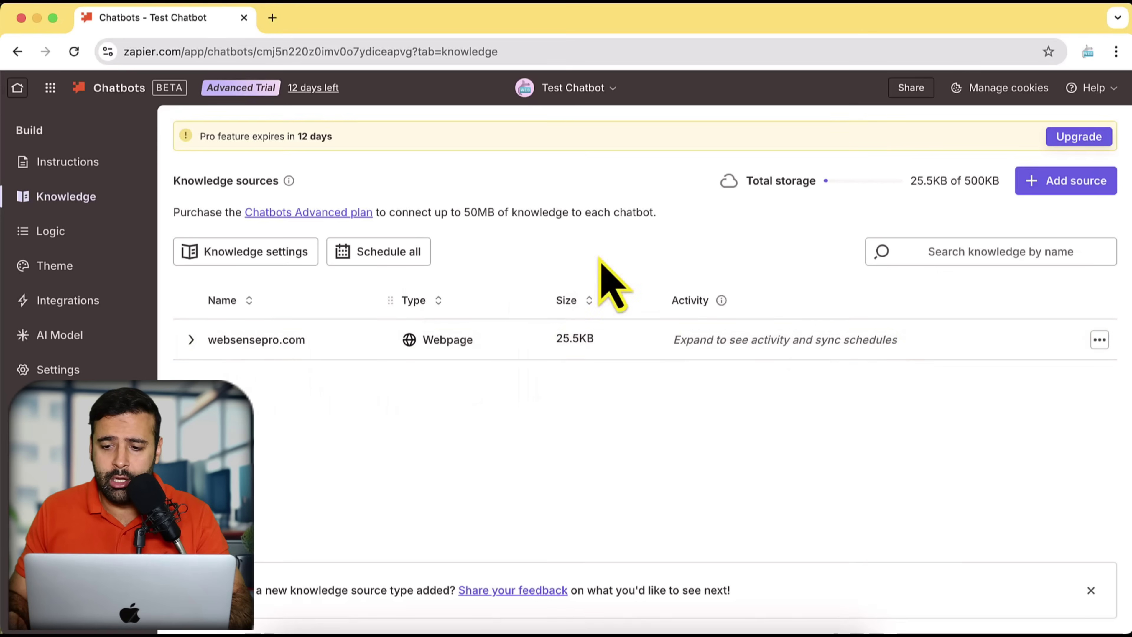
Review the setup options for File, Table, Google Doc and Notion knowledge sources, and cancel without adding a source
{"action": "left_click", "coordinate": [1079, 191]}
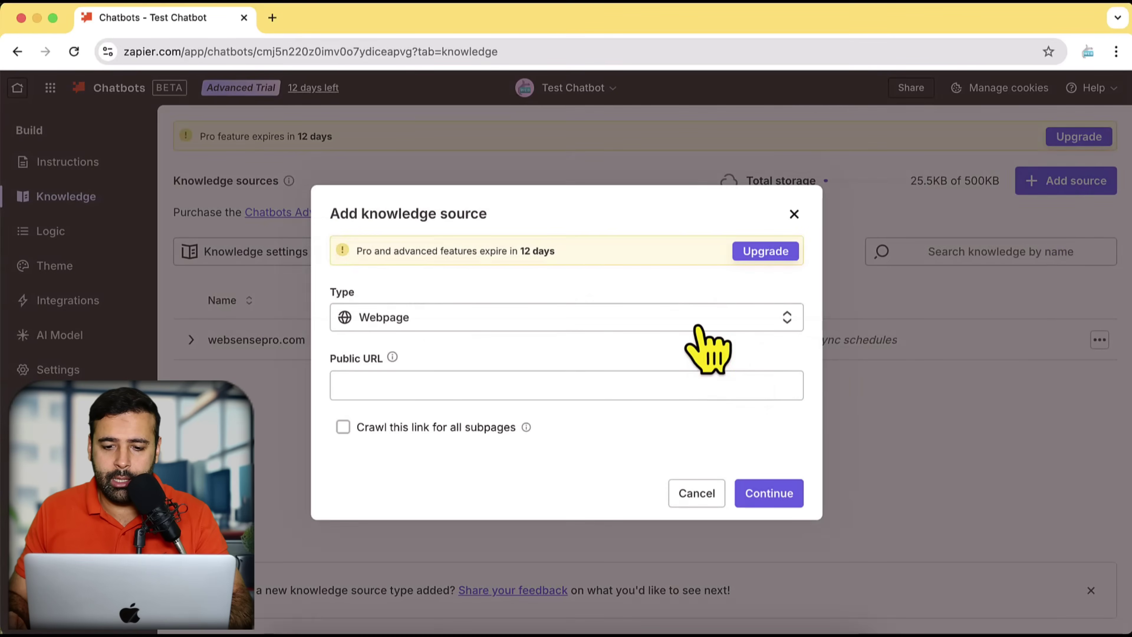
{"action": "left_click", "coordinate": [700, 319]}
{"action": "left_click", "coordinate": [468, 395]}
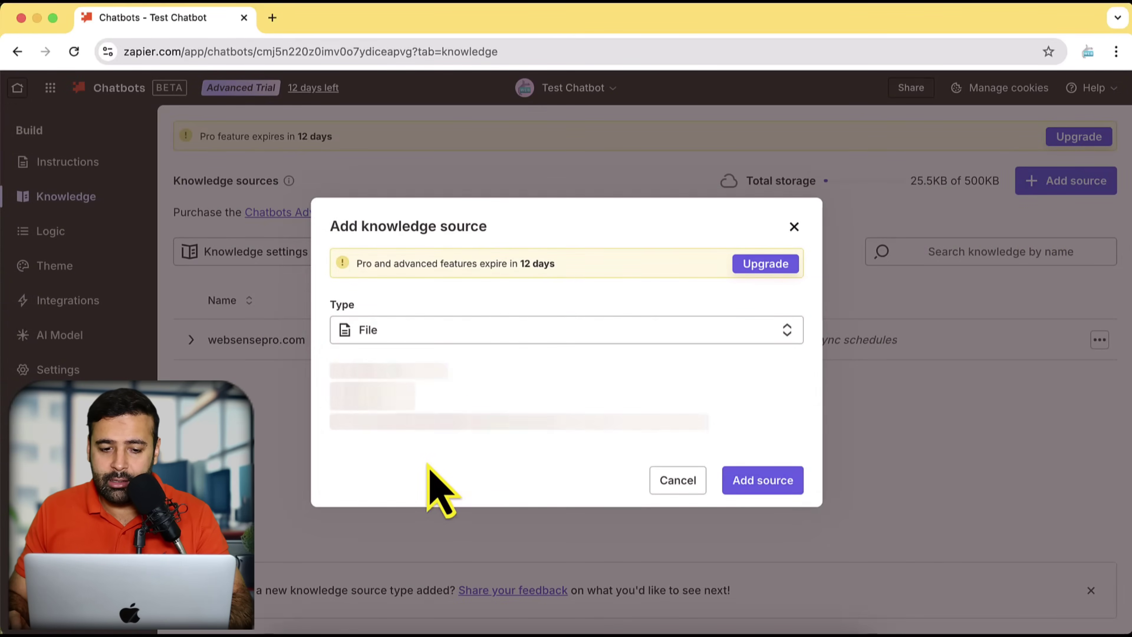
{"action": "left_click", "coordinate": [686, 340]}
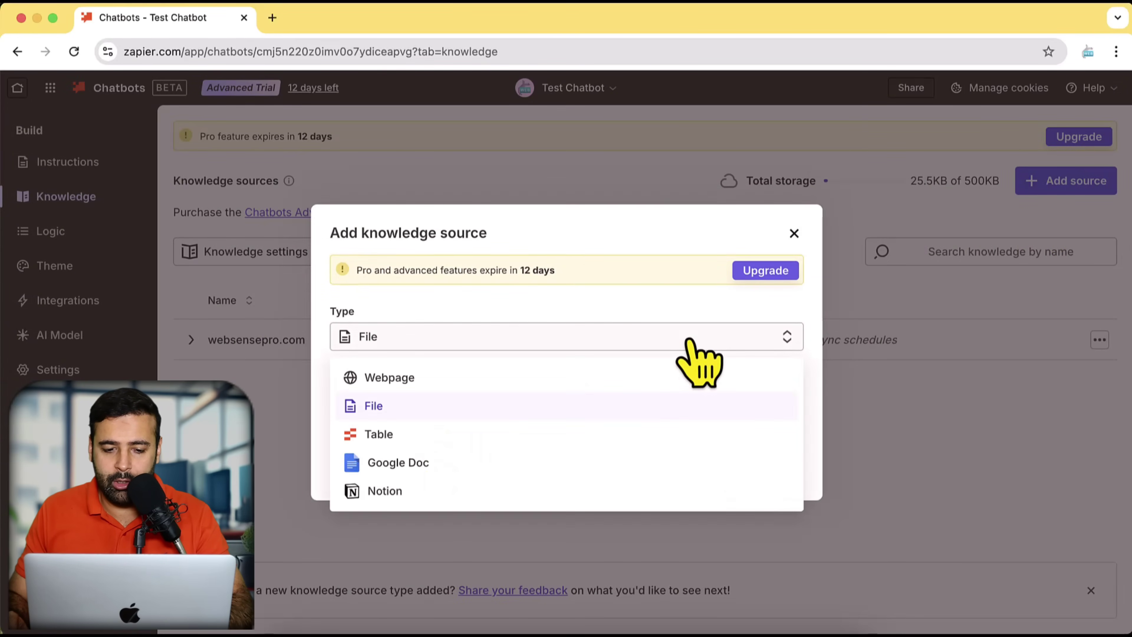
{"action": "left_click", "coordinate": [527, 430]}
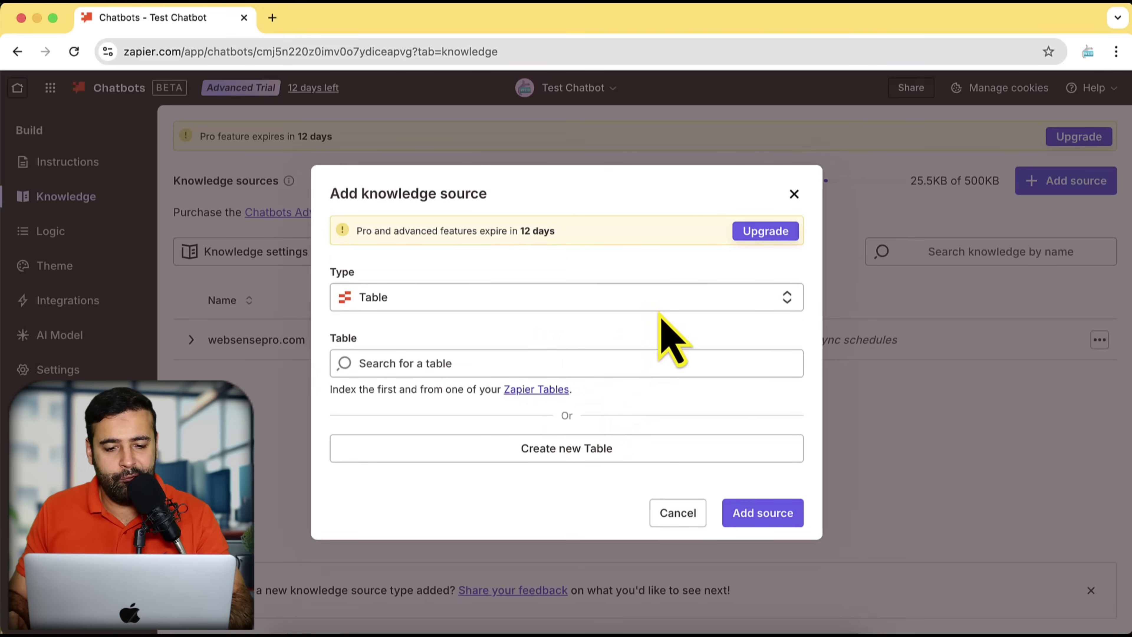
{"action": "left_click", "coordinate": [667, 304]}
{"action": "left_click", "coordinate": [573, 426]}
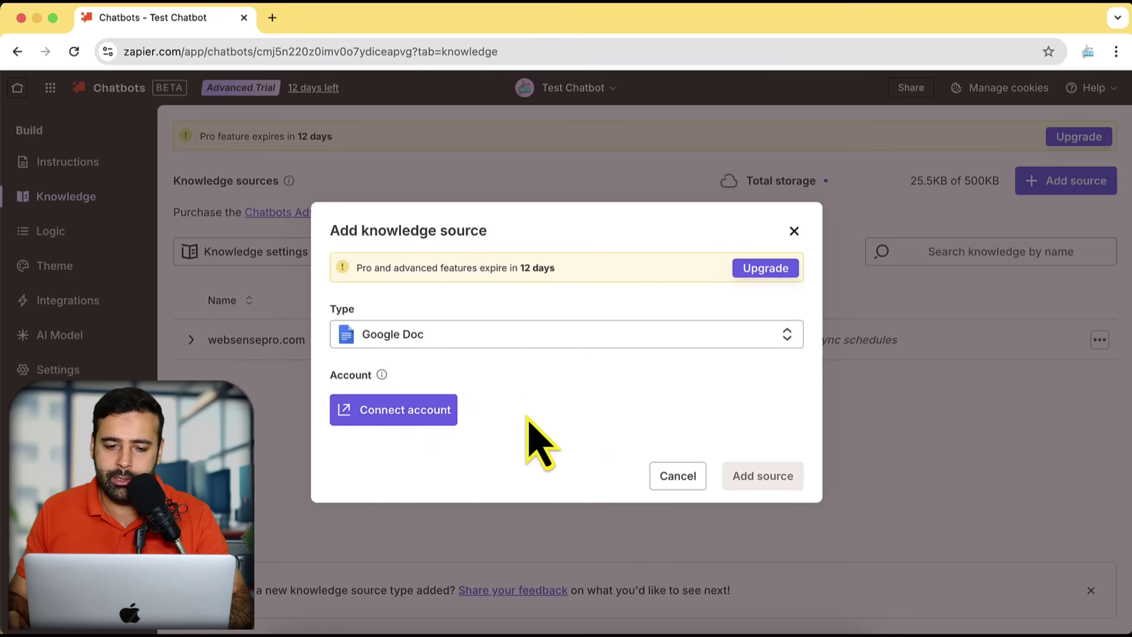
{"action": "left_click", "coordinate": [569, 339]}
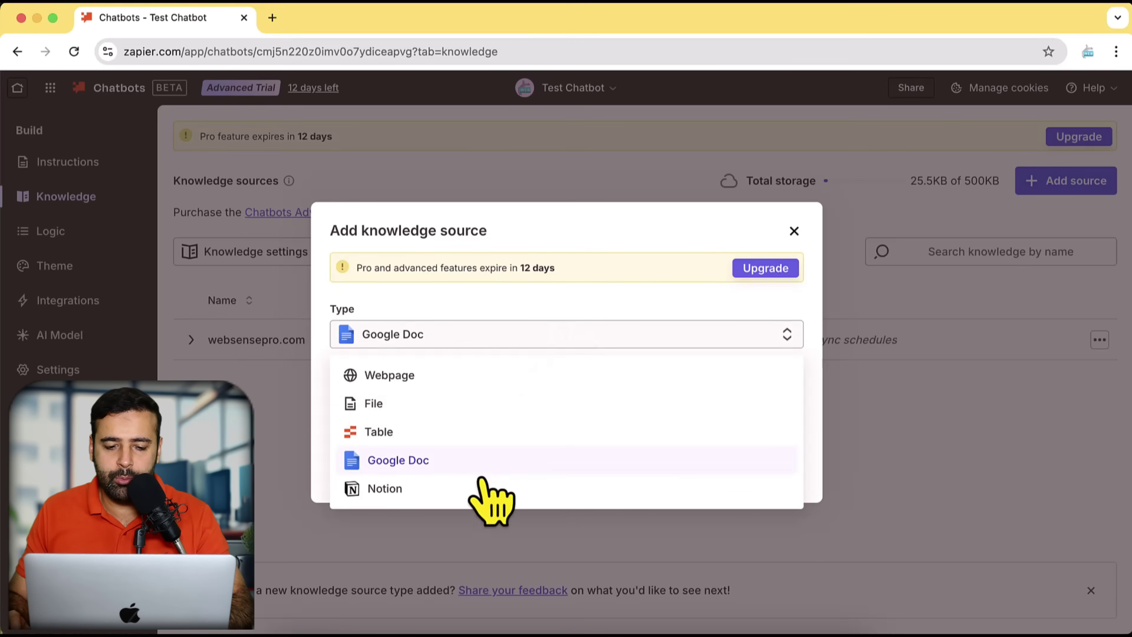
{"action": "left_click", "coordinate": [482, 487]}
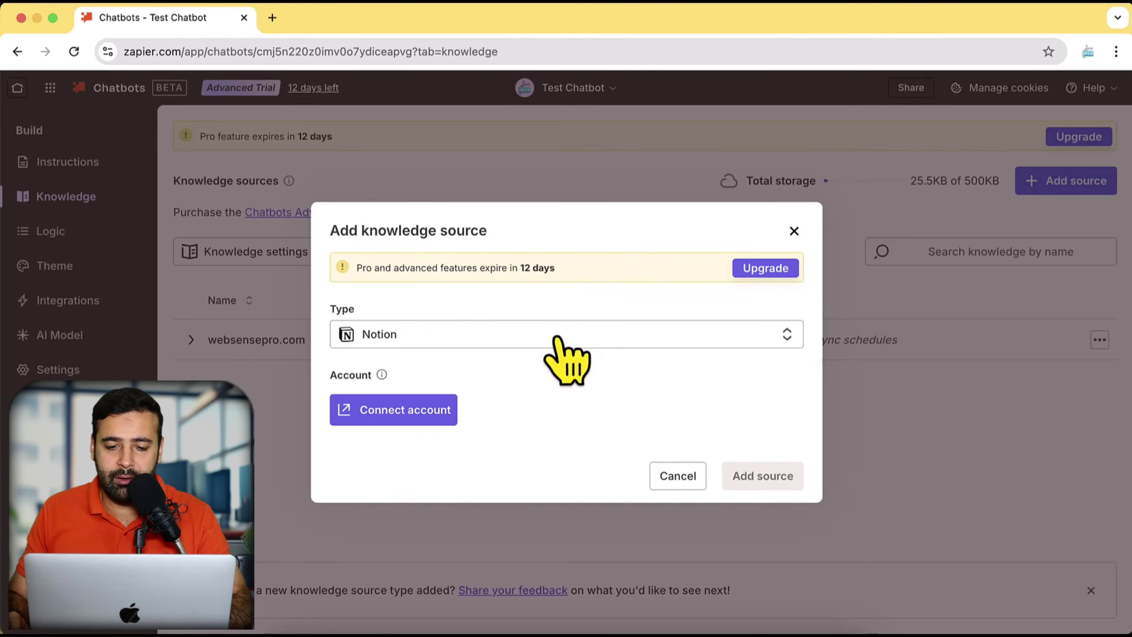
{"action": "left_click", "coordinate": [682, 477]}
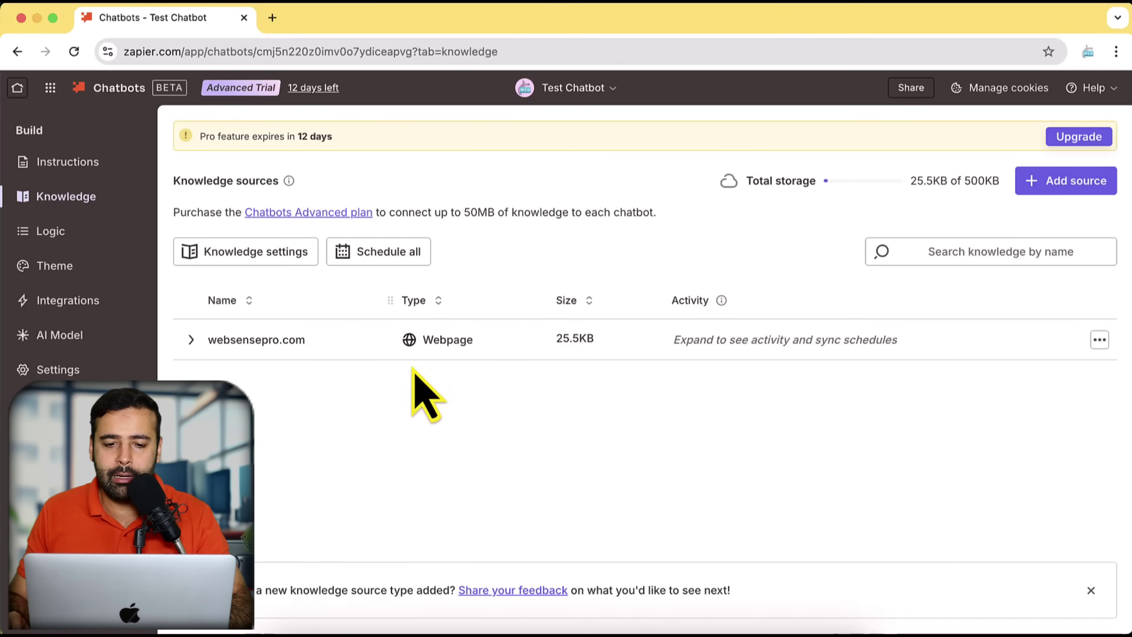
Schedule a monthly sync for all knowledge sources on the 1st Thursday between 1:00 PM and 2:00 PM, and save it
{"action": "left_click", "coordinate": [400, 261]}
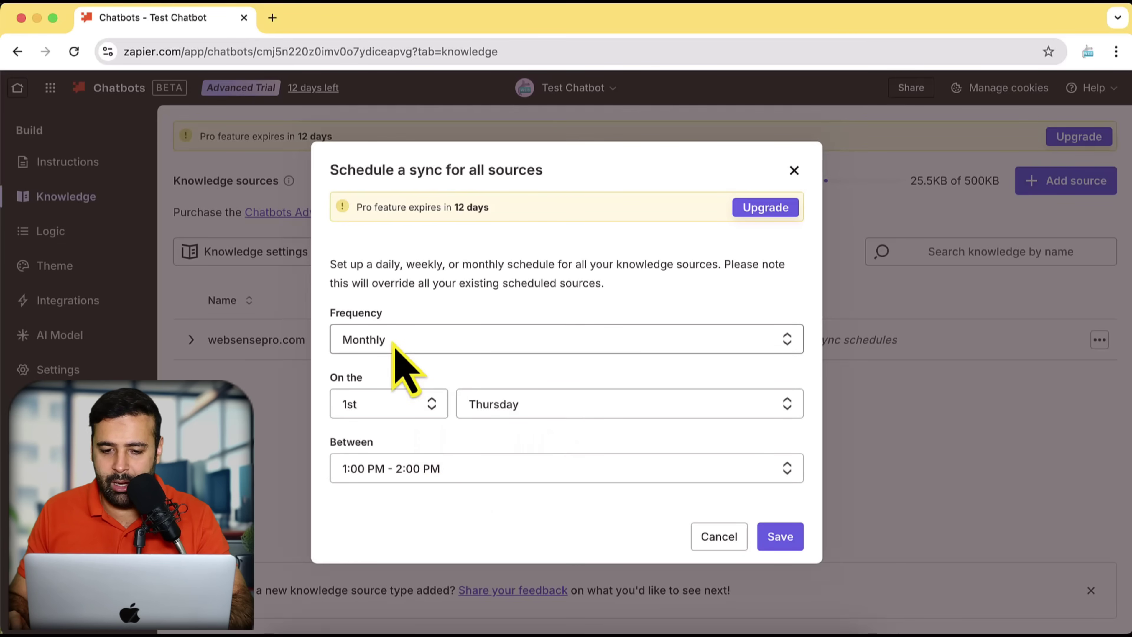
{"action": "left_click", "coordinate": [493, 348]}
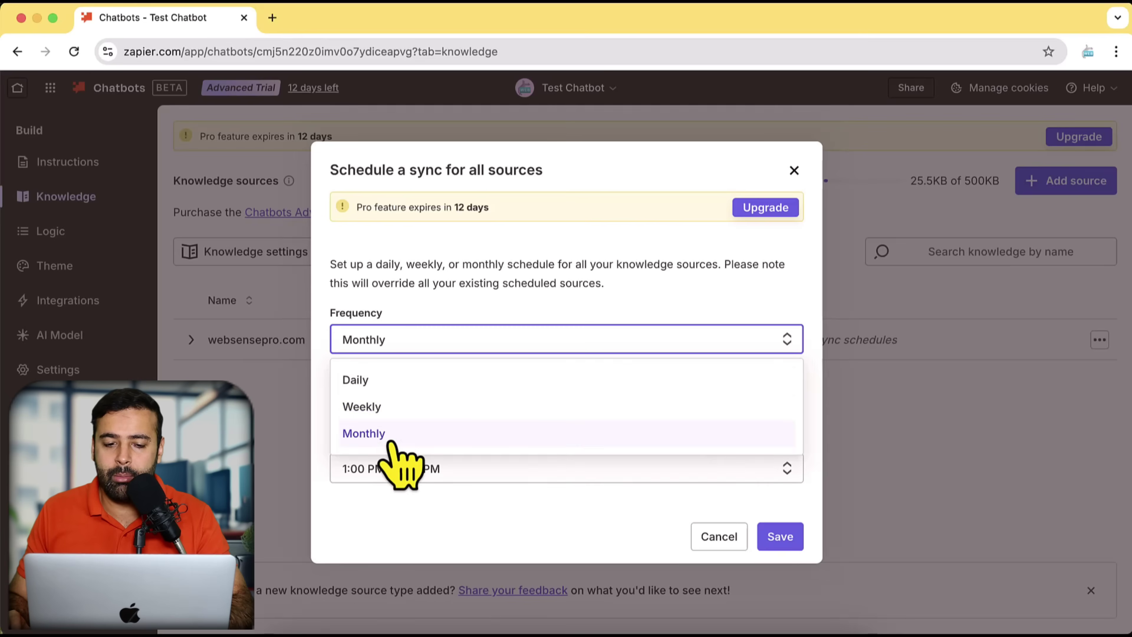
{"action": "left_click", "coordinate": [535, 304]}
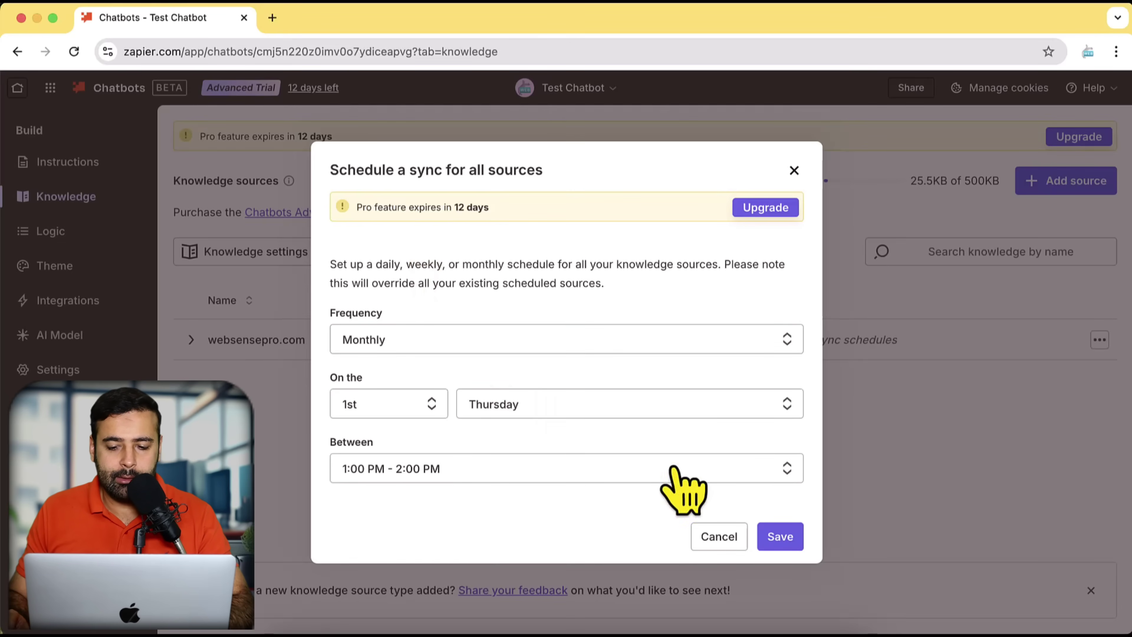
{"action": "left_click", "coordinate": [776, 535]}
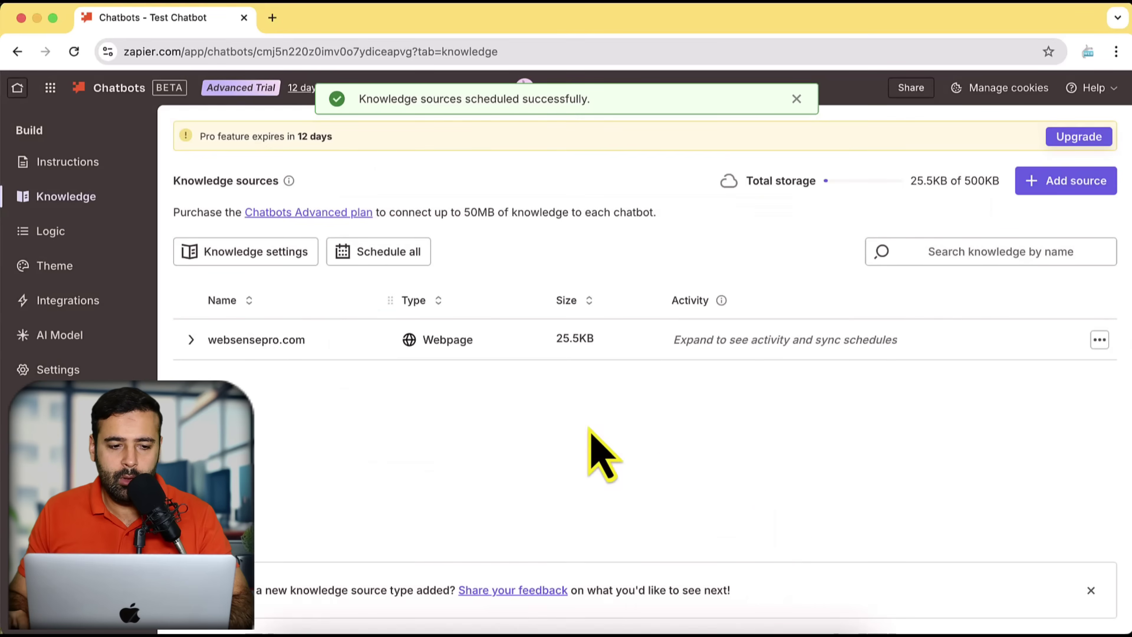
Examine the chatbot's logic options and the Suggestions setup, and return to the logic list
{"action": "left_click", "coordinate": [64, 243]}
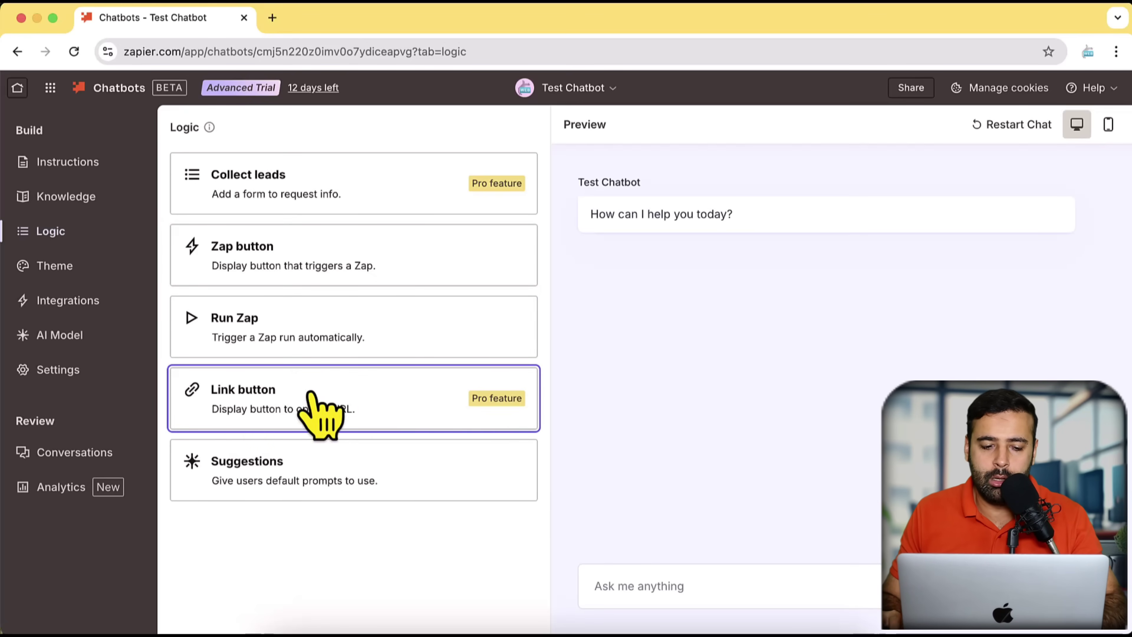
{"action": "left_click", "coordinate": [272, 490]}
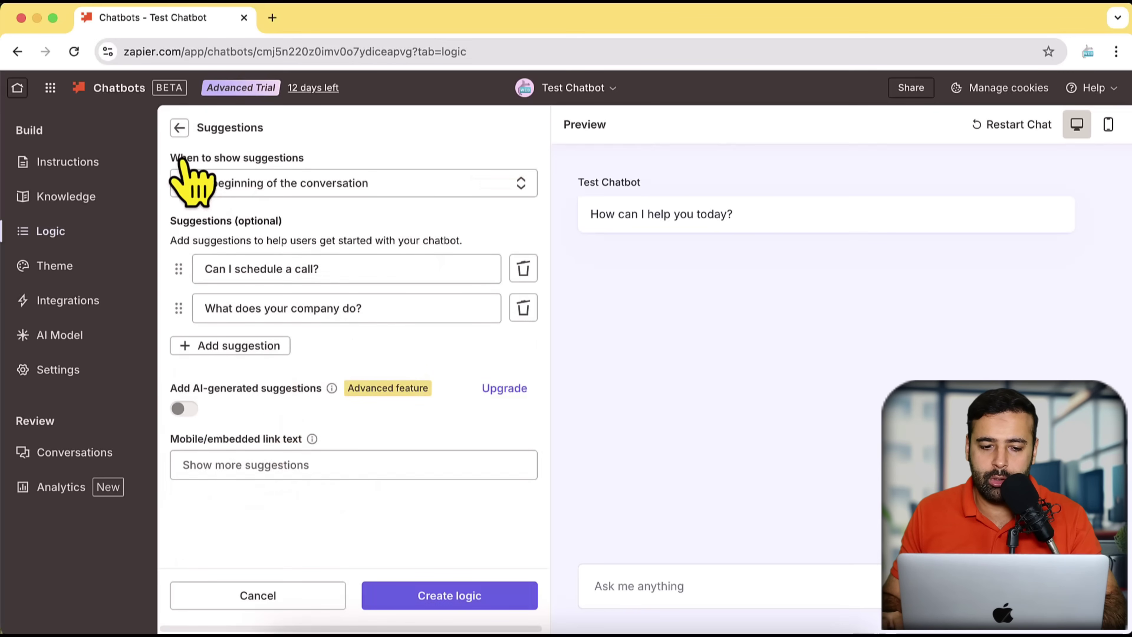
{"action": "left_click", "coordinate": [179, 127]}
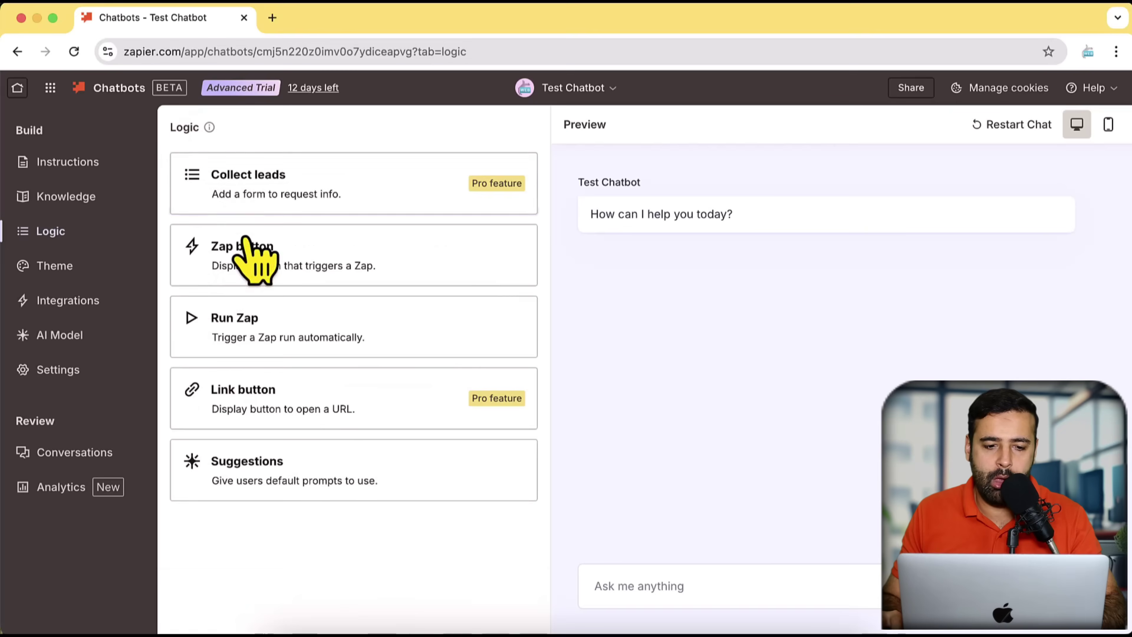
Start a Collect leads logic and remove its Phone and Company fields
{"action": "left_click", "coordinate": [296, 196]}
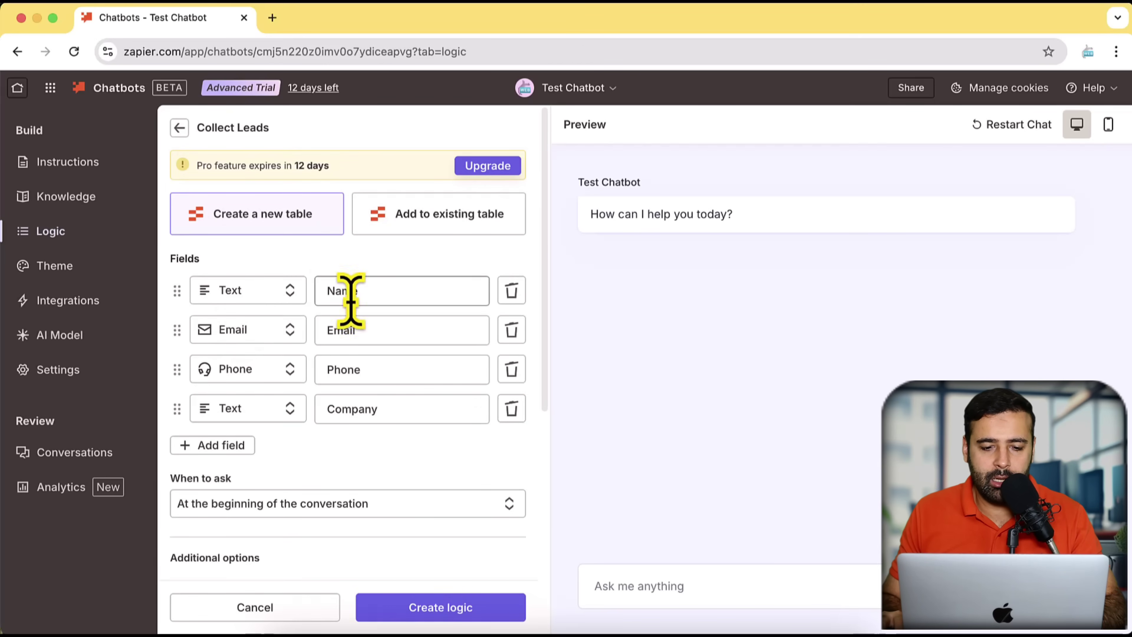
{"action": "left_click", "coordinate": [512, 371]}
{"action": "left_click", "coordinate": [512, 371]}
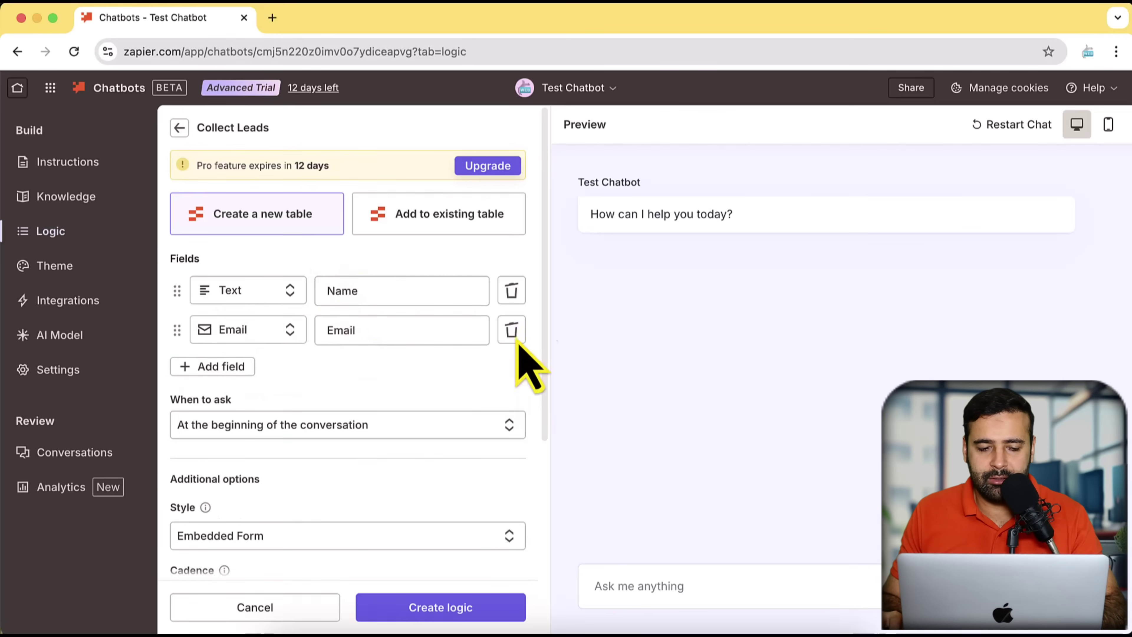
Add an extra field to the lead form, look through its available field types, and delete the field
{"action": "left_click", "coordinate": [216, 370]}
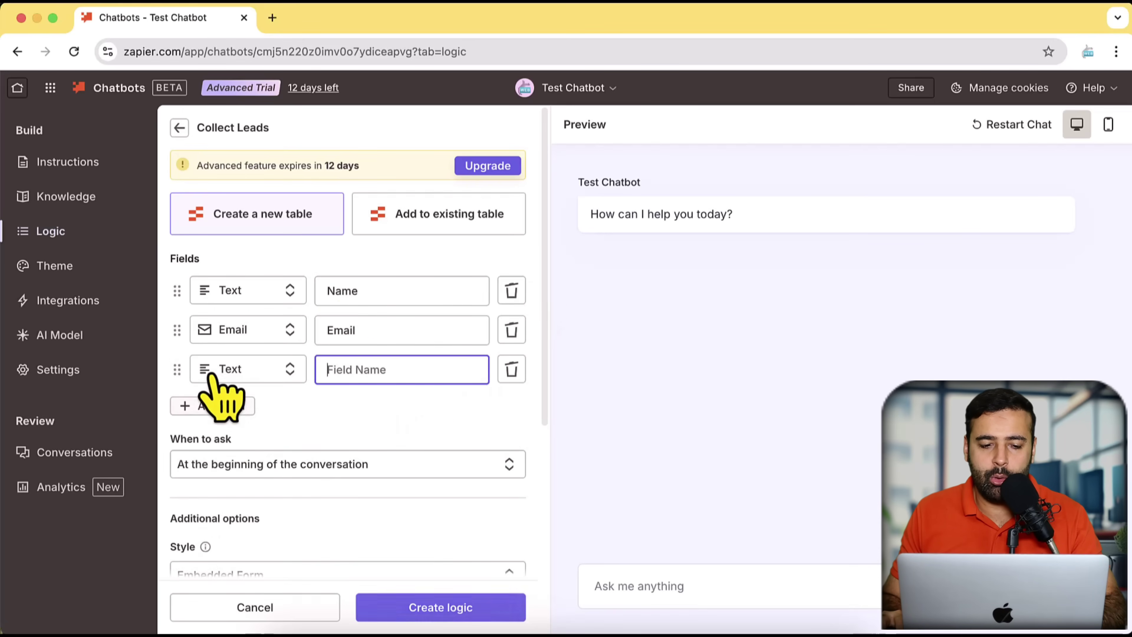
{"action": "left_click", "coordinate": [285, 369]}
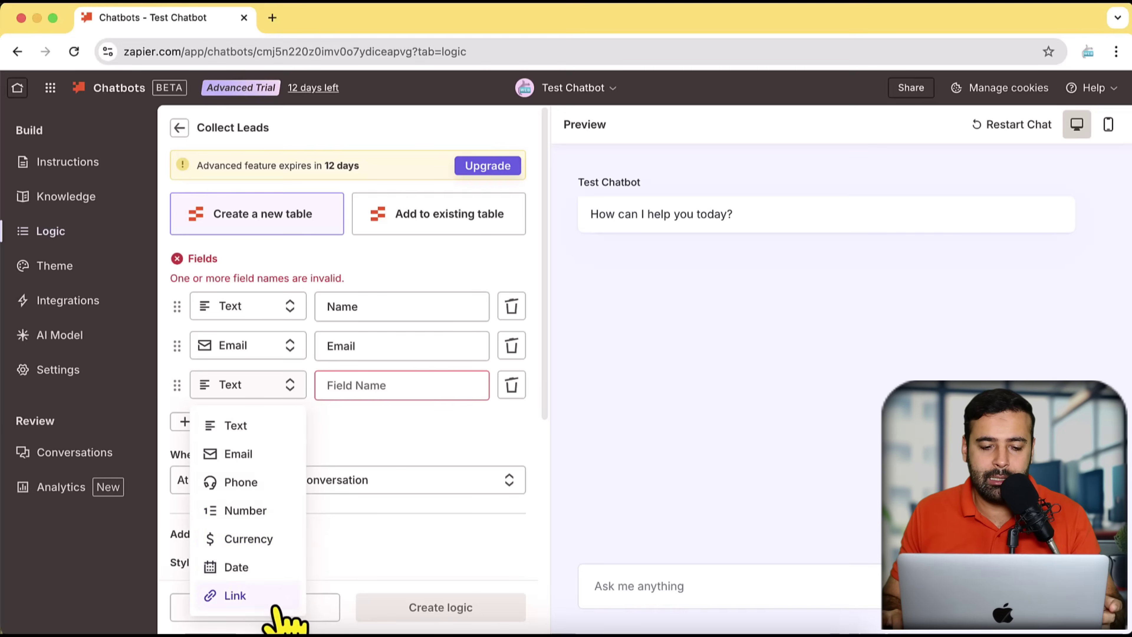
{"action": "left_click", "coordinate": [385, 446]}
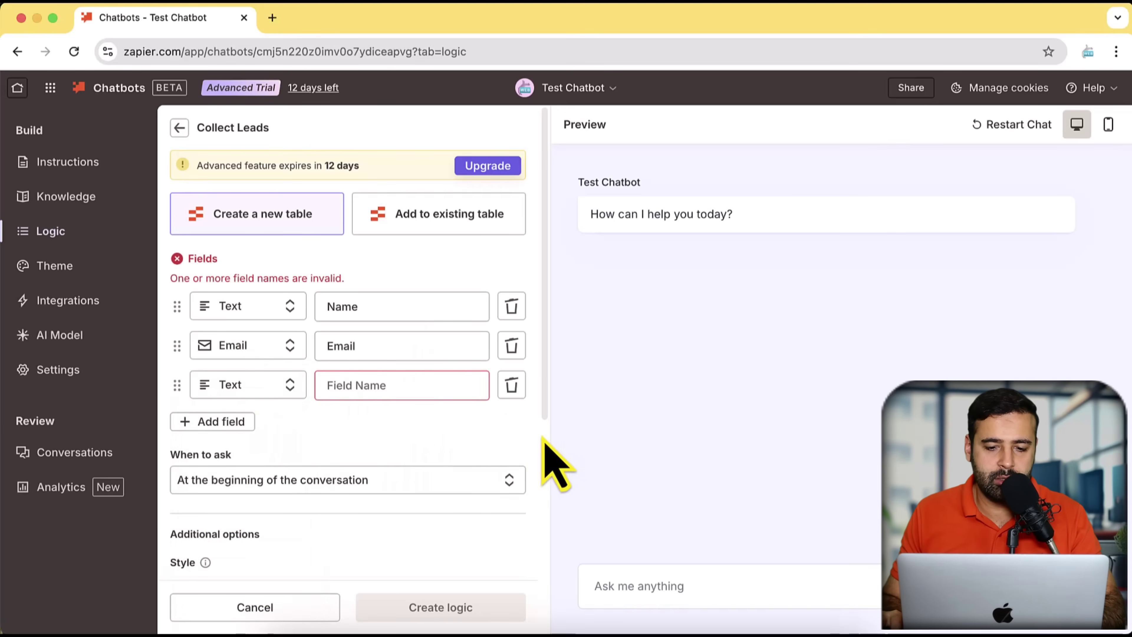
{"action": "left_click", "coordinate": [512, 385]}
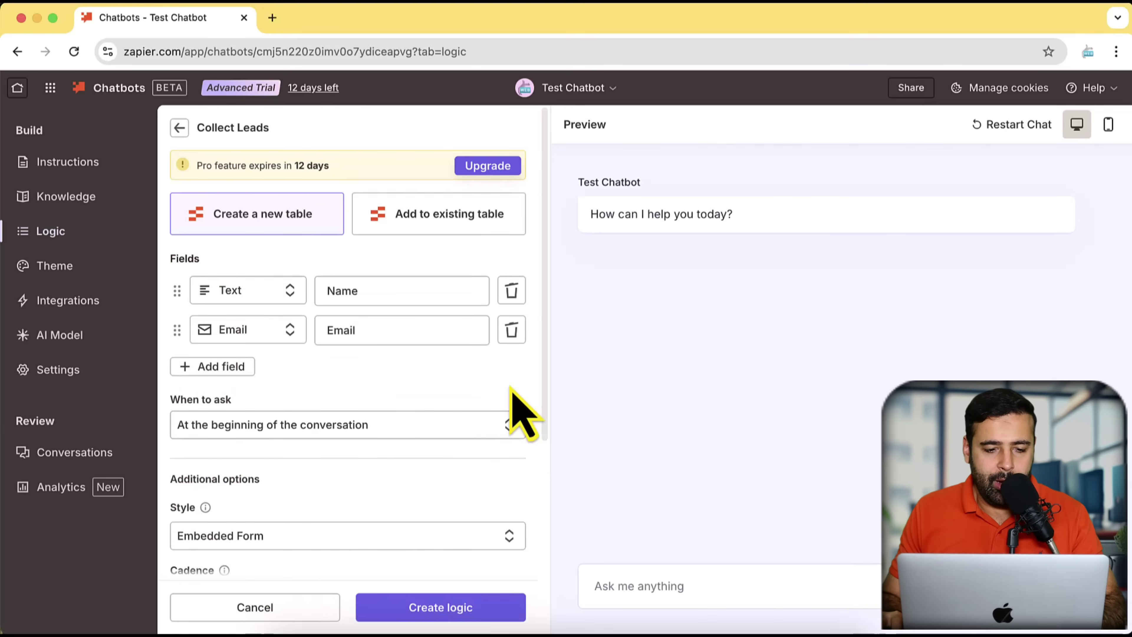
Set the lead form to be asked when the chatbot cannot provide an answer
{"action": "scroll", "coordinate": [538, 273], "scroll_direction": "down", "scroll_amount": 3}
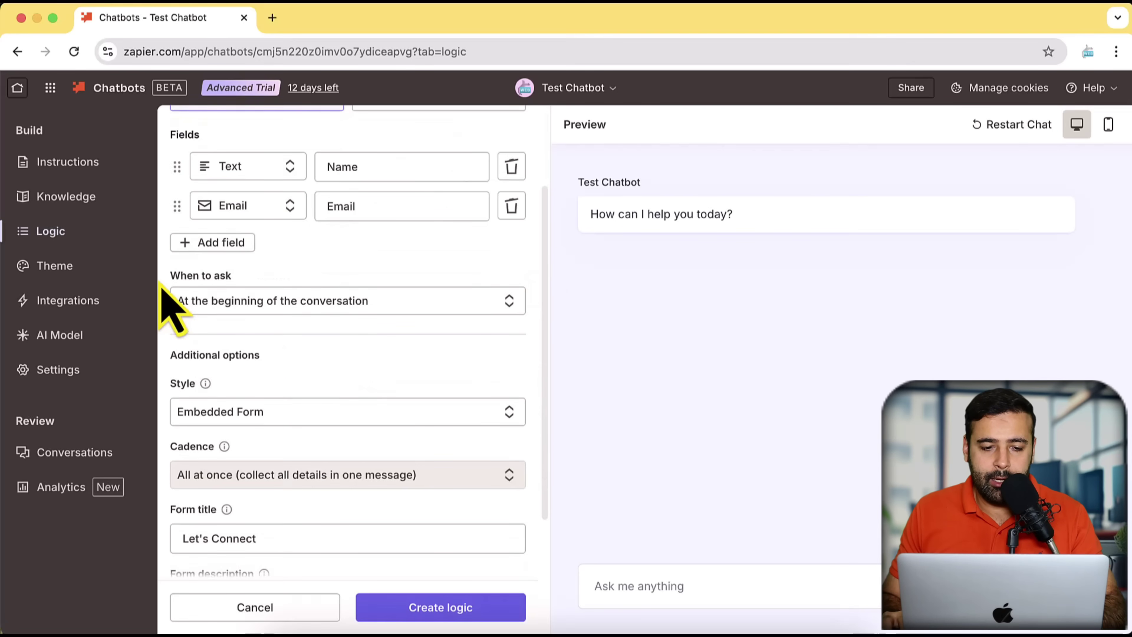
{"action": "left_click_drag", "start_coordinate": [172, 274], "coordinate": [252, 282]}
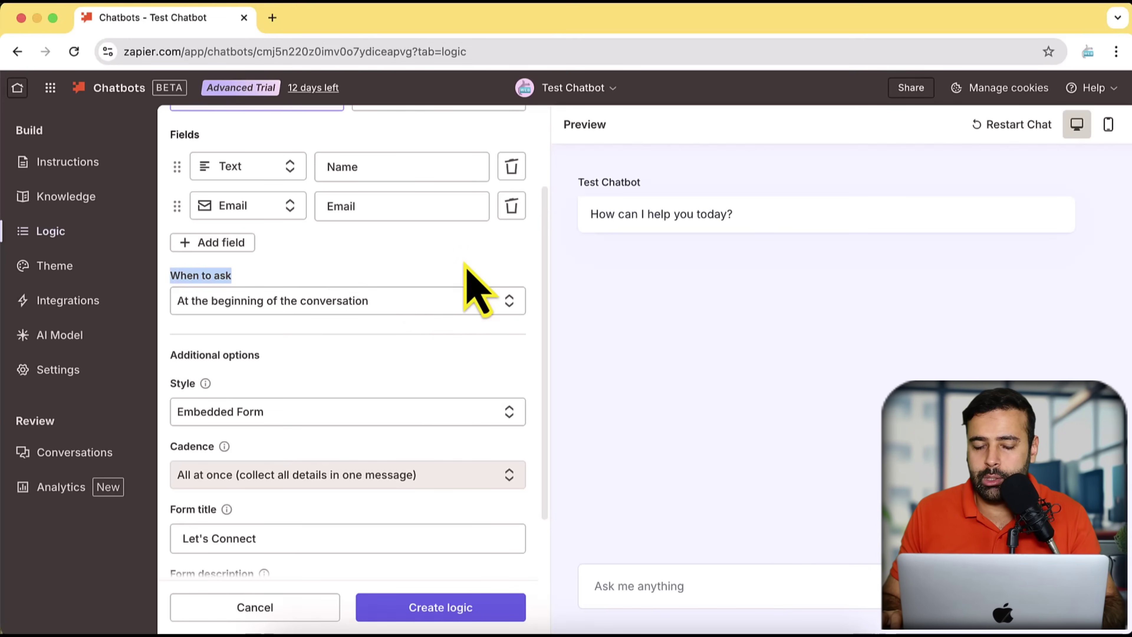
{"action": "left_click", "coordinate": [417, 303]}
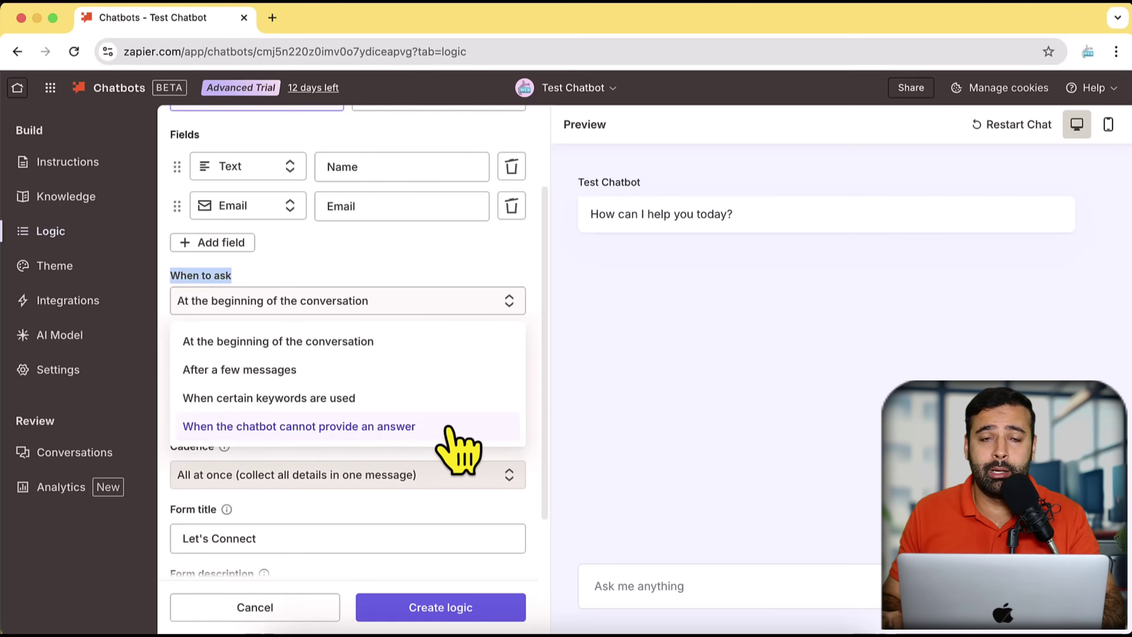
{"action": "left_click", "coordinate": [448, 428]}
Replace the lead form's title with "Please provide moreinformation"
{"action": "scroll", "coordinate": [531, 277], "scroll_direction": "down", "scroll_amount": 5}
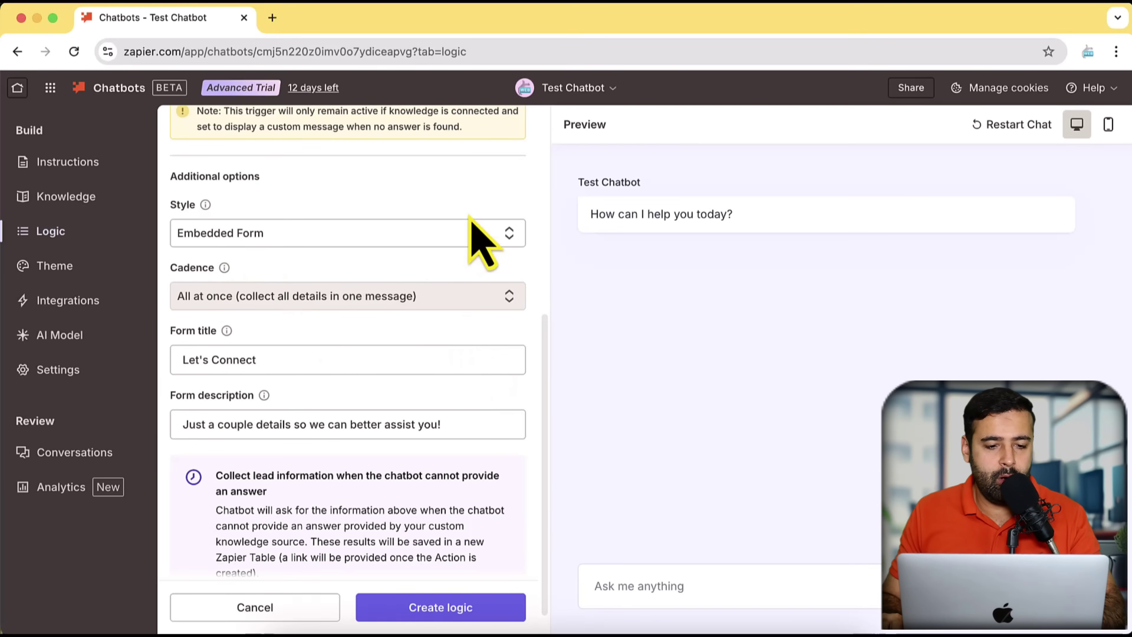
{"action": "scroll", "coordinate": [484, 241], "scroll_direction": "down", "scroll_amount": 1}
{"action": "left_click_drag", "start_coordinate": [290, 339], "coordinate": [172, 339]}
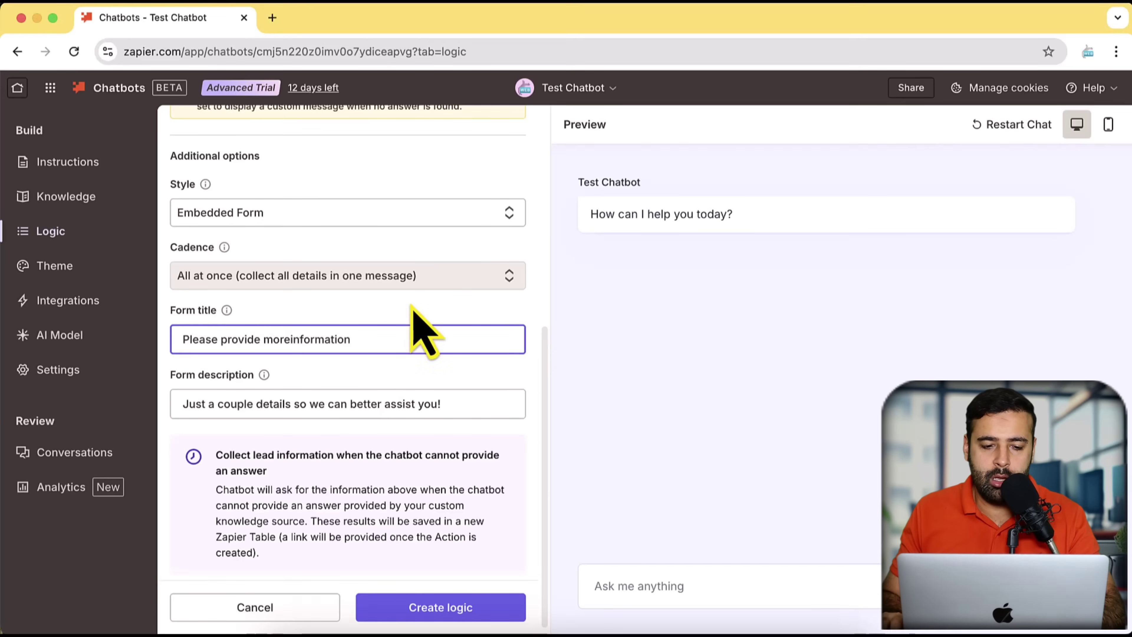
{"action": "scroll", "coordinate": [424, 330], "scroll_direction": "down", "scroll_amount": 1}
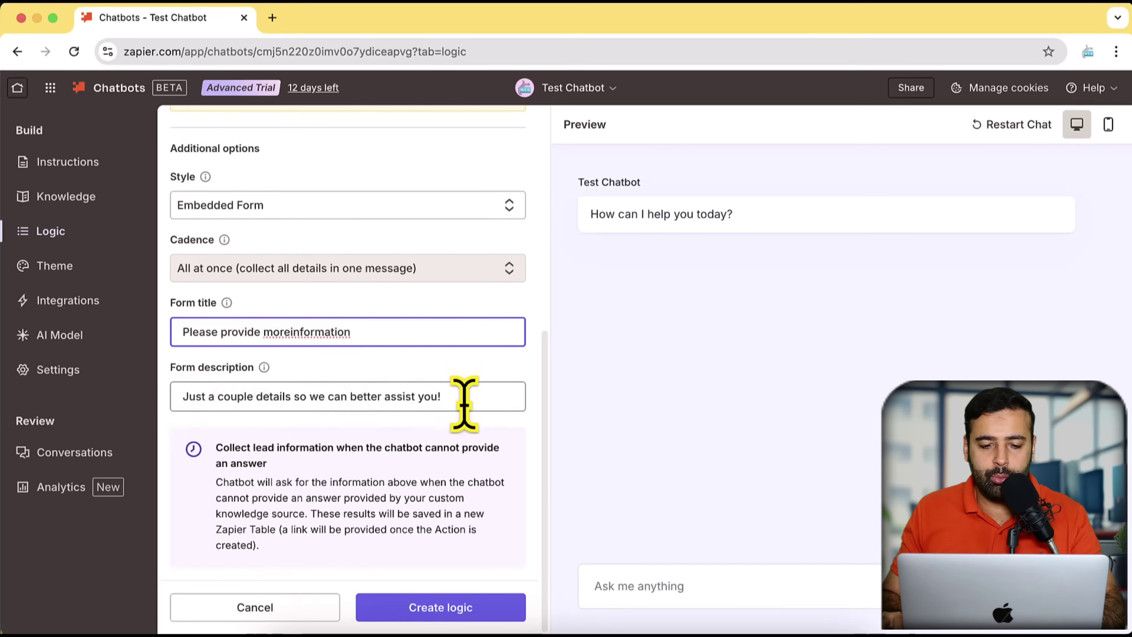
{"action": "left_click_drag", "start_coordinate": [464, 404], "coordinate": [181, 395]}
{"action": "left_click", "coordinate": [293, 332]}
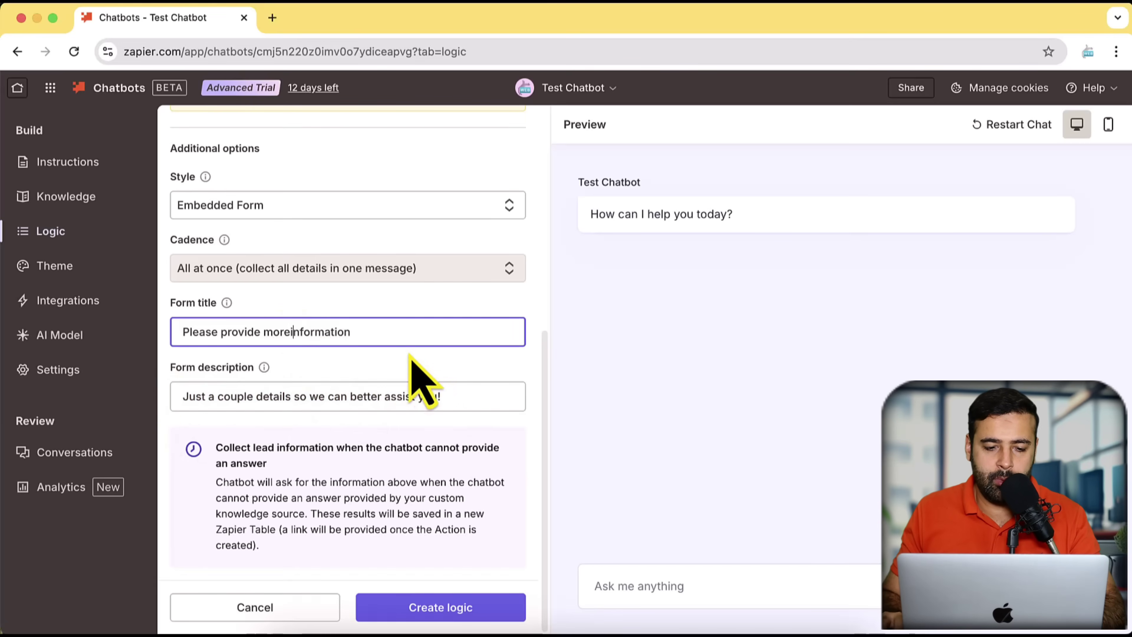
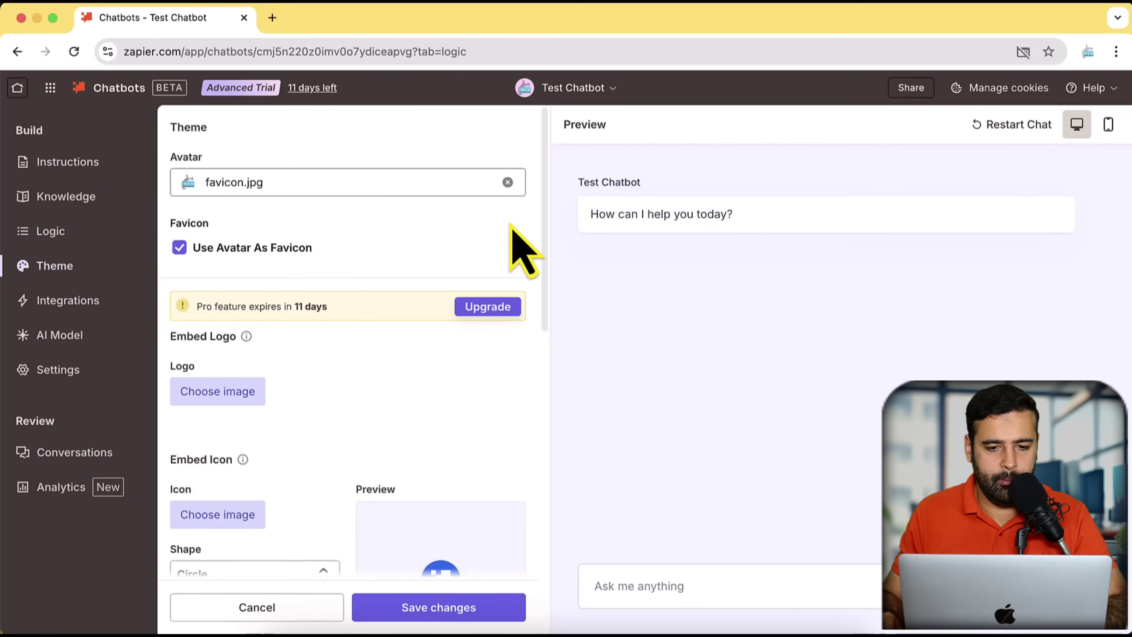
Upload favicon.jpg from the Desktop as the chatbot theme's embed logo
{"action": "scroll", "coordinate": [513, 232], "scroll_direction": "down", "scroll_amount": 5}
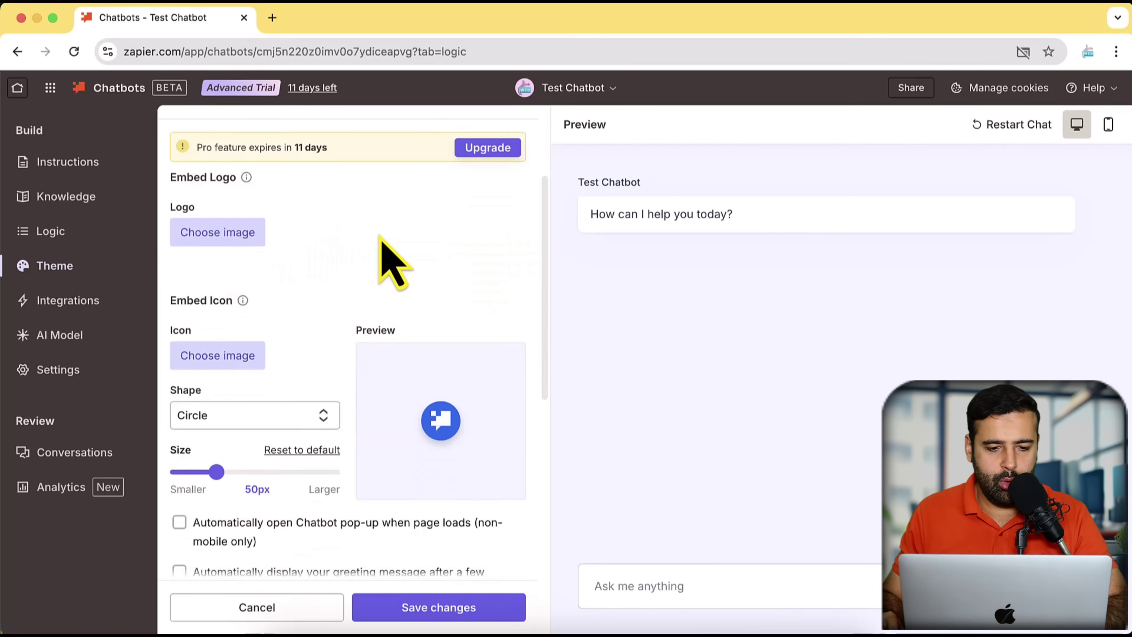
{"action": "left_click", "coordinate": [253, 246]}
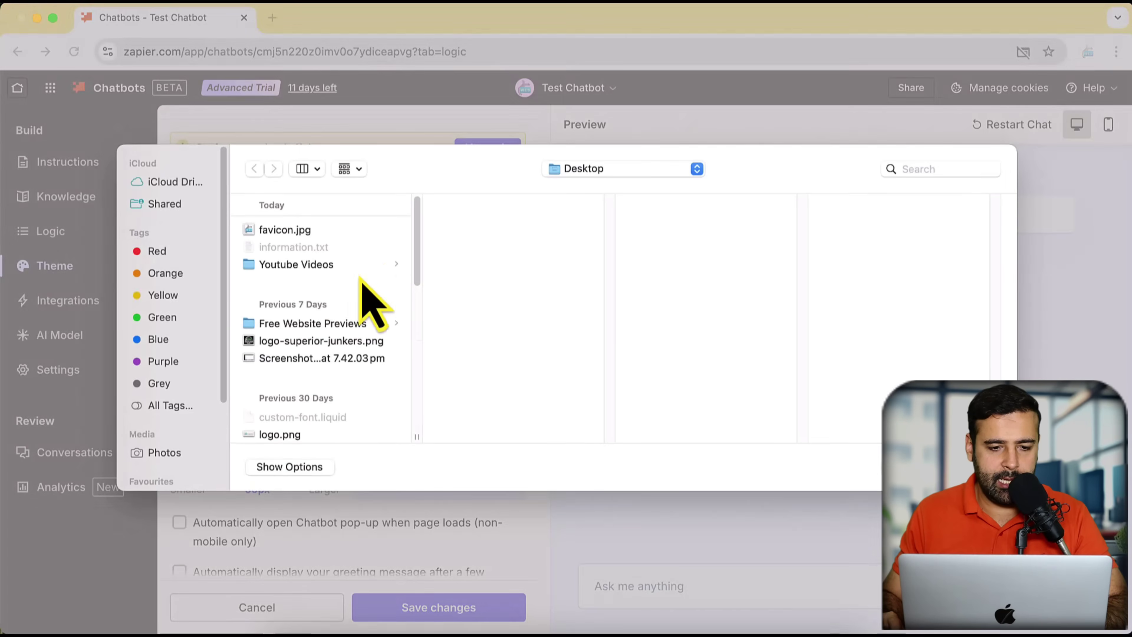
{"action": "left_click", "coordinate": [298, 229]}
{"action": "key", "text": "Return"}
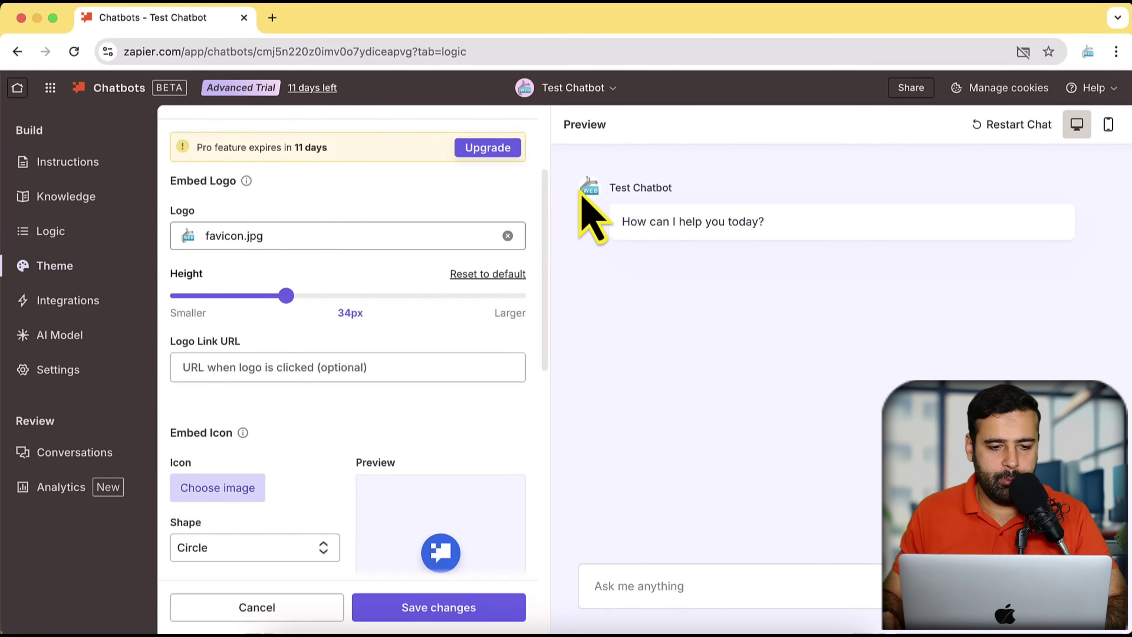
{"action": "left_click_drag", "start_coordinate": [286, 296], "coordinate": [309, 298]}
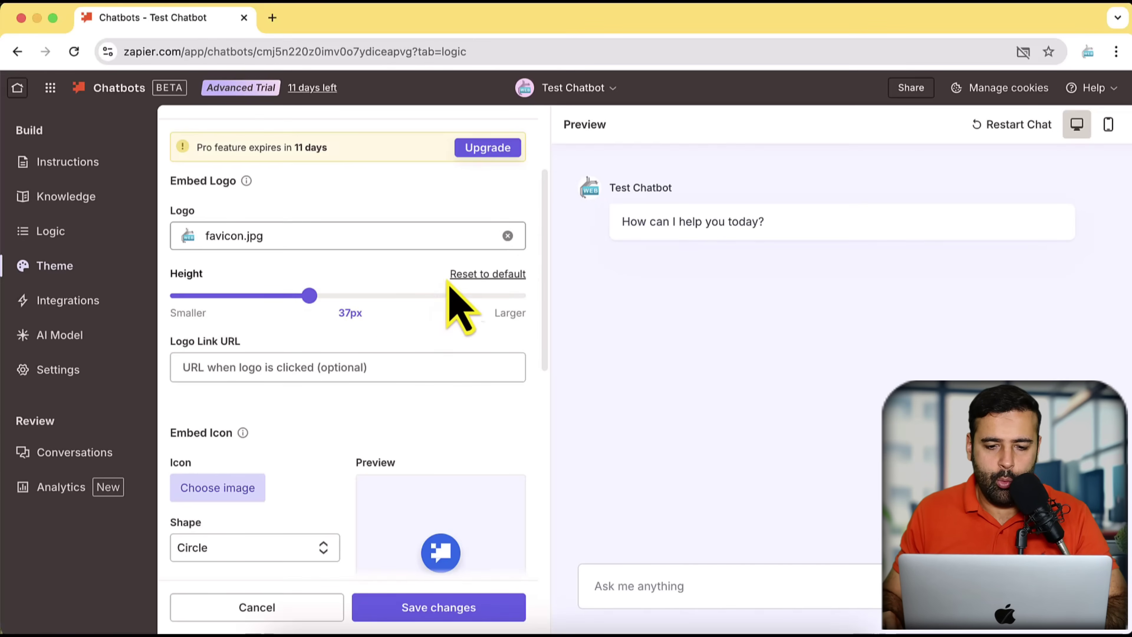
{"action": "left_click", "coordinate": [328, 366]}
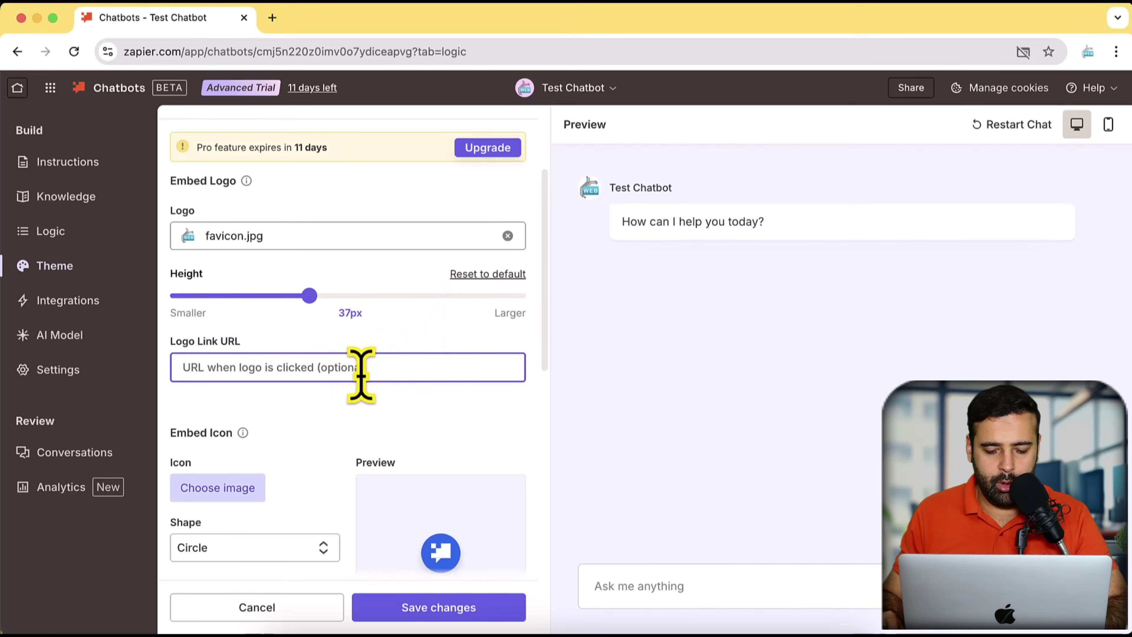
{"action": "type", "text": "https://websensepro.com"}
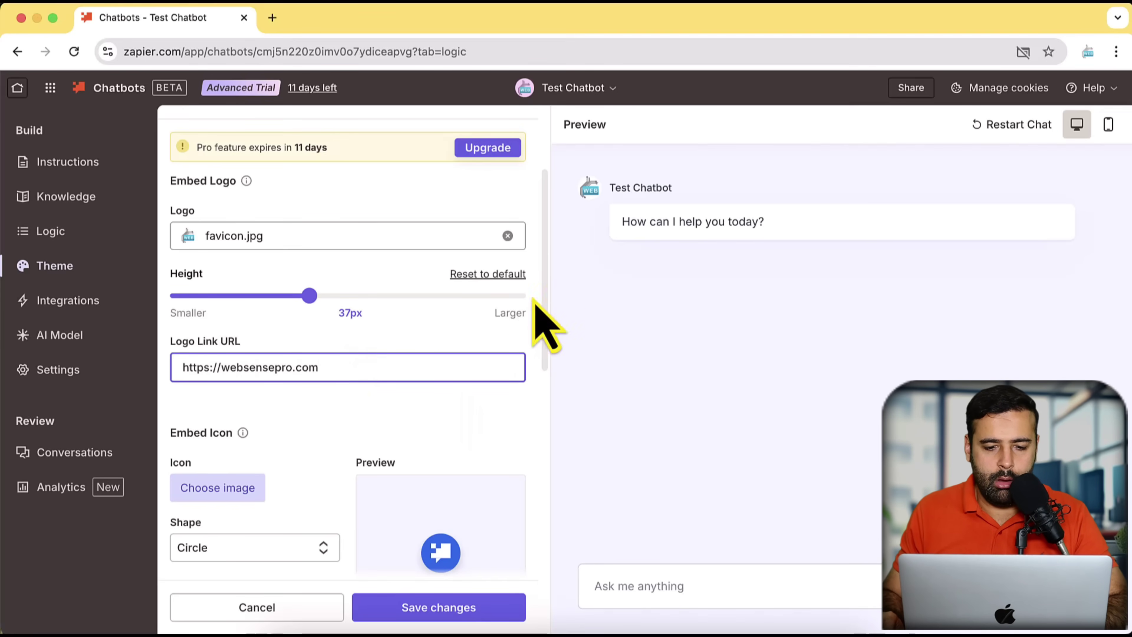
Upload favicon.jpg from the Desktop as the embed icon
{"action": "scroll", "coordinate": [538, 268], "scroll_direction": "down", "scroll_amount": 5}
{"action": "scroll", "coordinate": [546, 266], "scroll_direction": "down", "scroll_amount": 2}
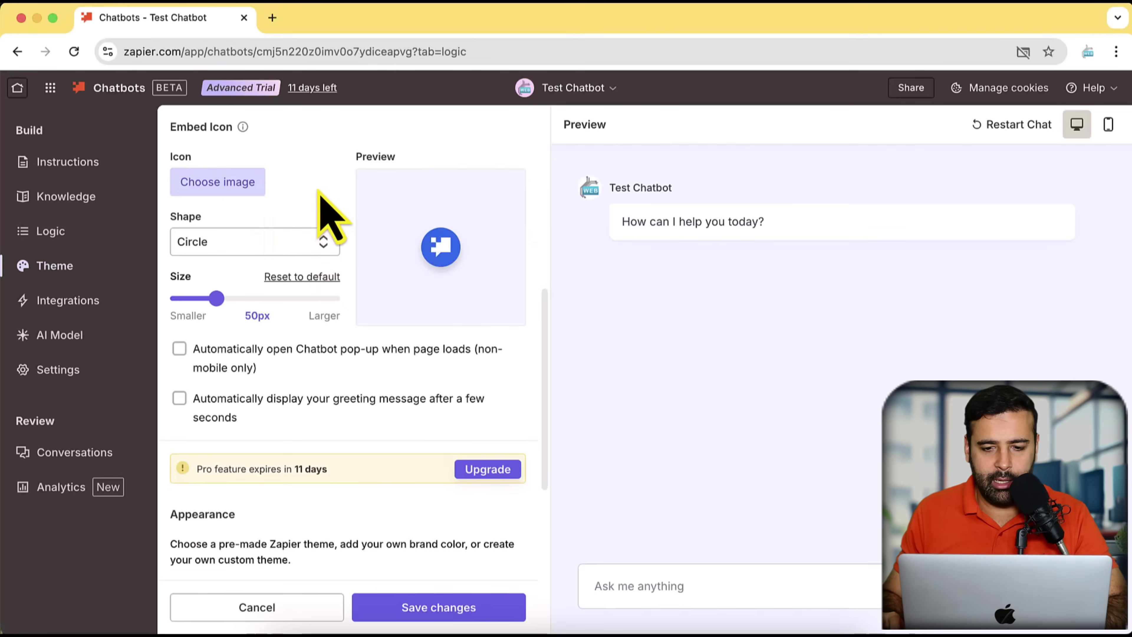
{"action": "scroll", "coordinate": [480, 282], "scroll_direction": "up", "scroll_amount": 10}
{"action": "scroll", "coordinate": [513, 197], "scroll_direction": "up", "scroll_amount": 1}
{"action": "scroll", "coordinate": [498, 174], "scroll_direction": "down", "scroll_amount": 9}
{"action": "scroll", "coordinate": [397, 304], "scroll_direction": "up", "scroll_amount": 1}
{"action": "left_click", "coordinate": [243, 263]}
{"action": "left_click", "coordinate": [322, 230]}
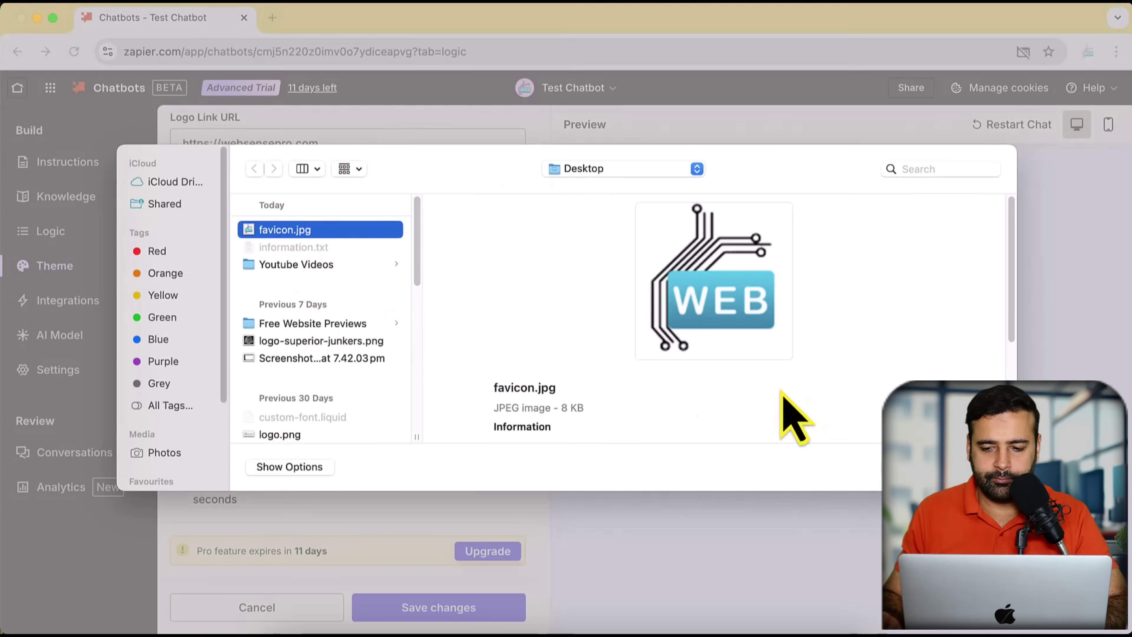
{"action": "key", "text": "Return"}
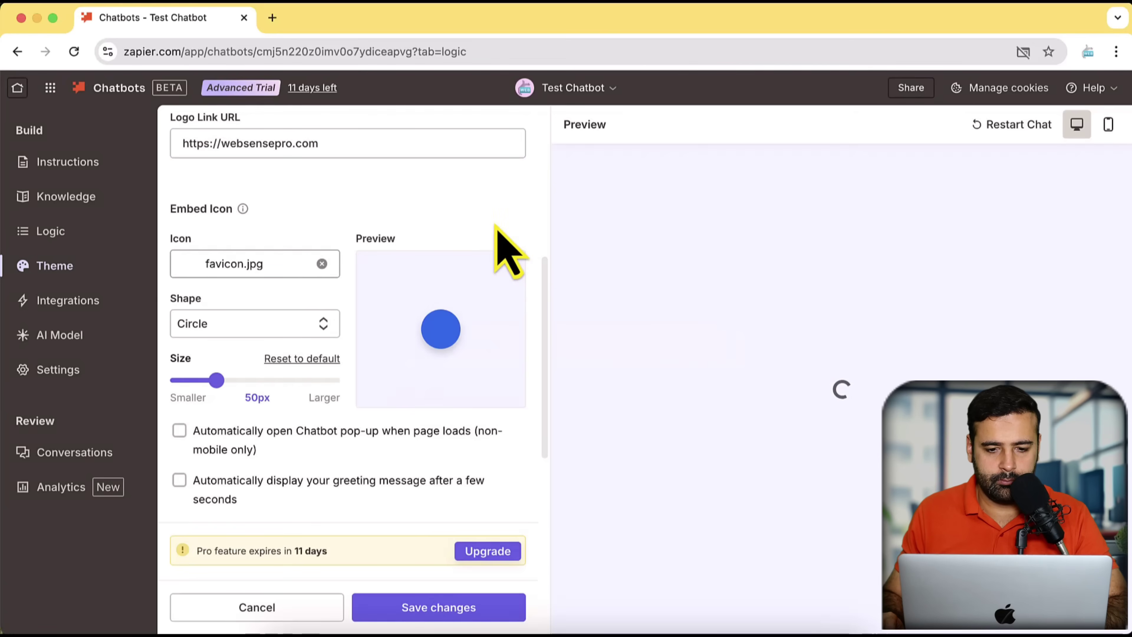
Look through the shape options for the embed icon and keep the current shape
{"action": "scroll", "coordinate": [504, 241], "scroll_direction": "down", "scroll_amount": 2}
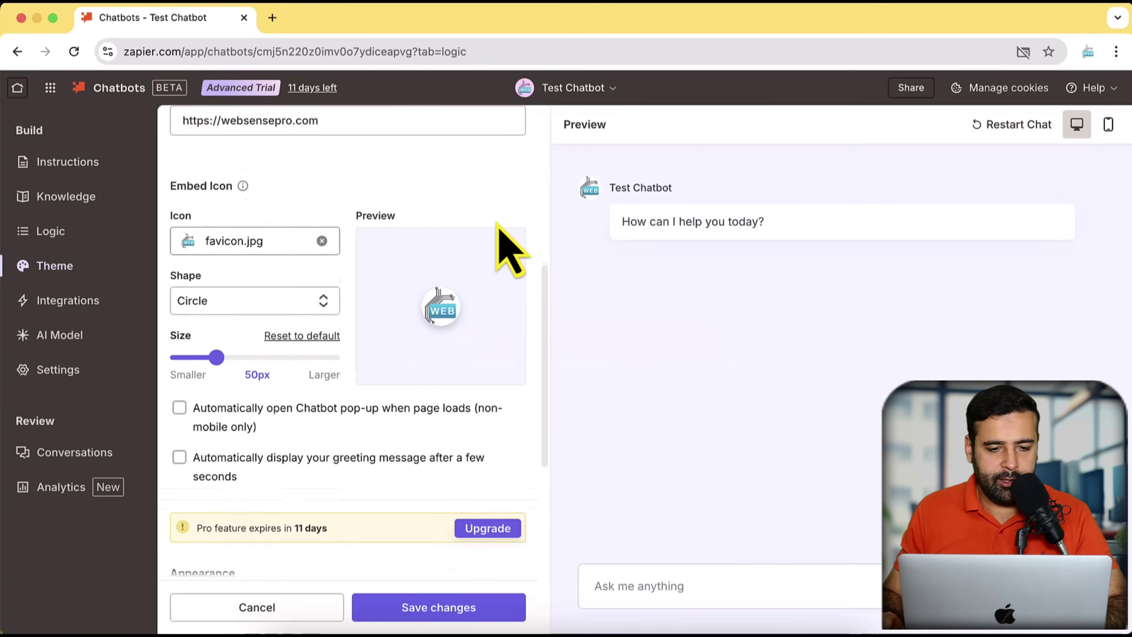
{"action": "left_click", "coordinate": [323, 259]}
{"action": "left_click", "coordinate": [499, 210]}
Try the Black, Purple, Green, Orange and Red theme colors on the chatbot preview
{"action": "scroll", "coordinate": [513, 210], "scroll_direction": "down", "scroll_amount": 1}
{"action": "scroll", "coordinate": [509, 178], "scroll_direction": "down", "scroll_amount": 9}
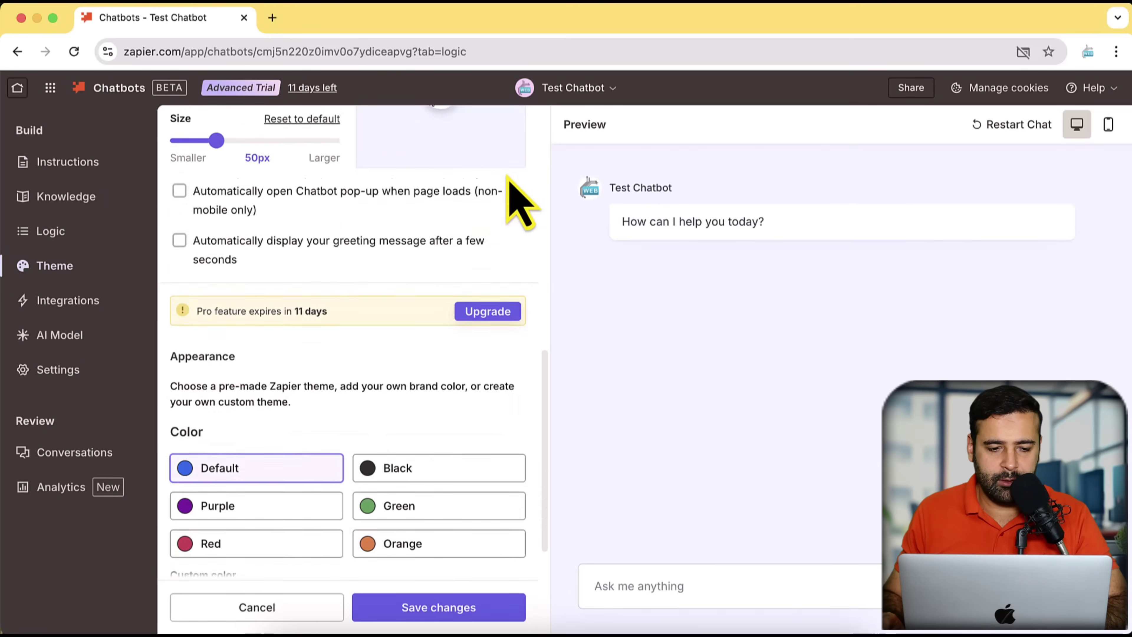
{"action": "scroll", "coordinate": [513, 223], "scroll_direction": "down", "scroll_amount": 2}
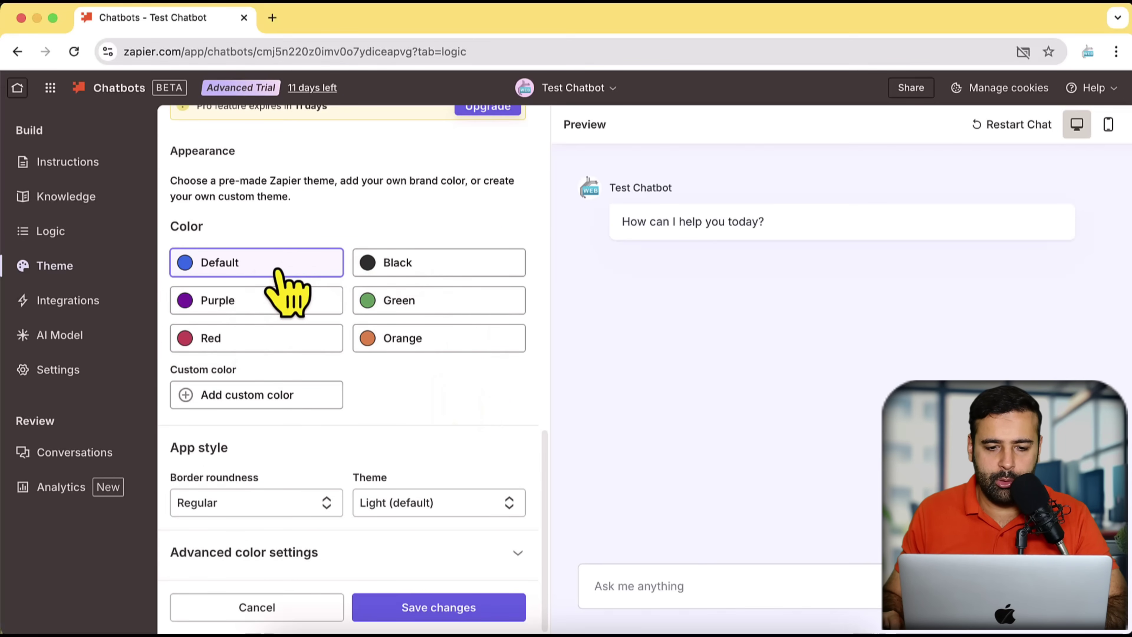
{"action": "left_click", "coordinate": [427, 267]}
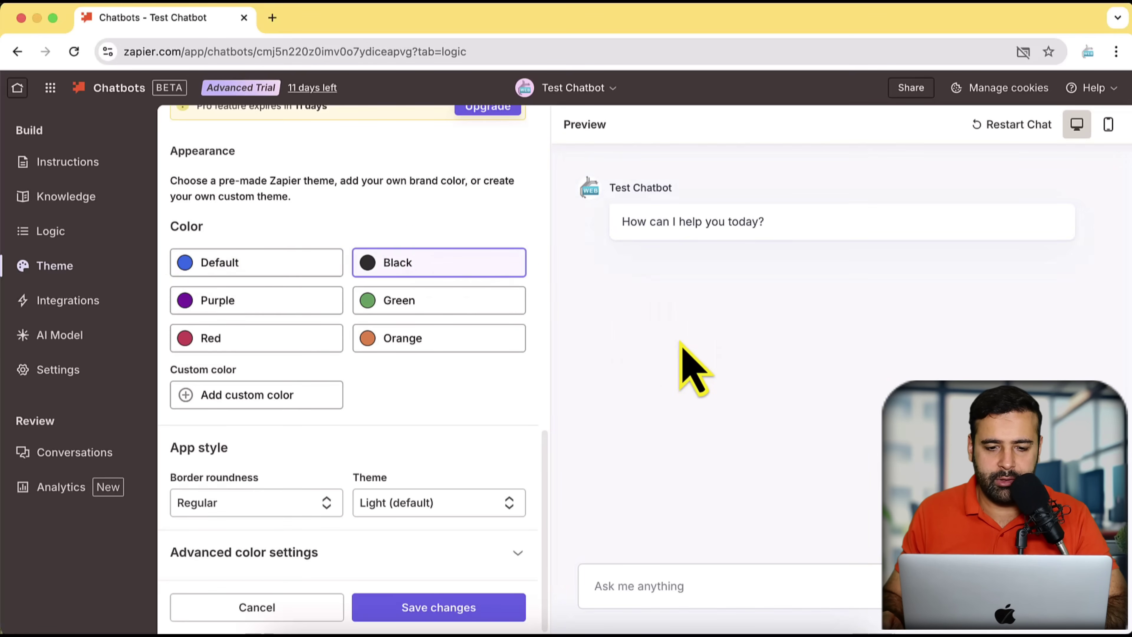
{"action": "left_click", "coordinate": [294, 307]}
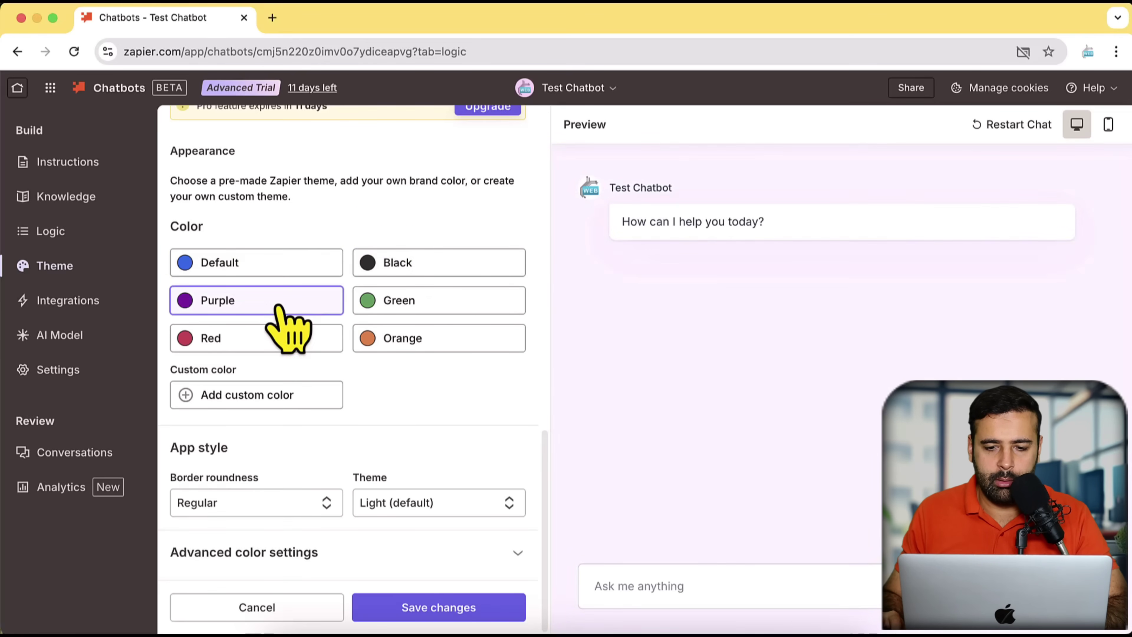
{"action": "left_click", "coordinate": [469, 307]}
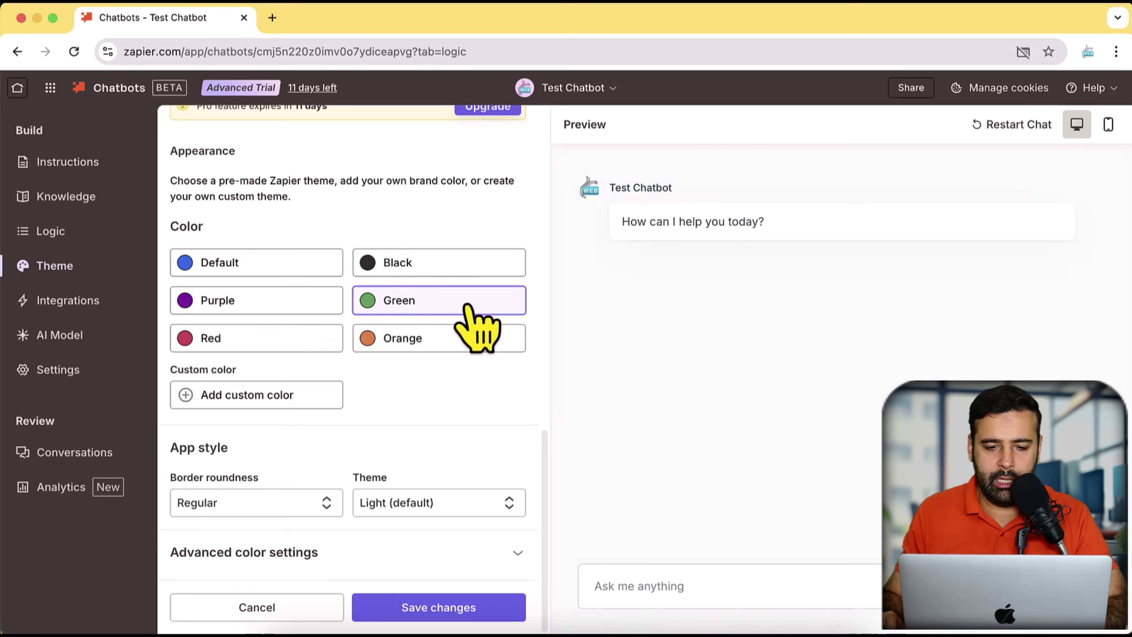
{"action": "left_click", "coordinate": [464, 337]}
{"action": "left_click", "coordinate": [267, 339]}
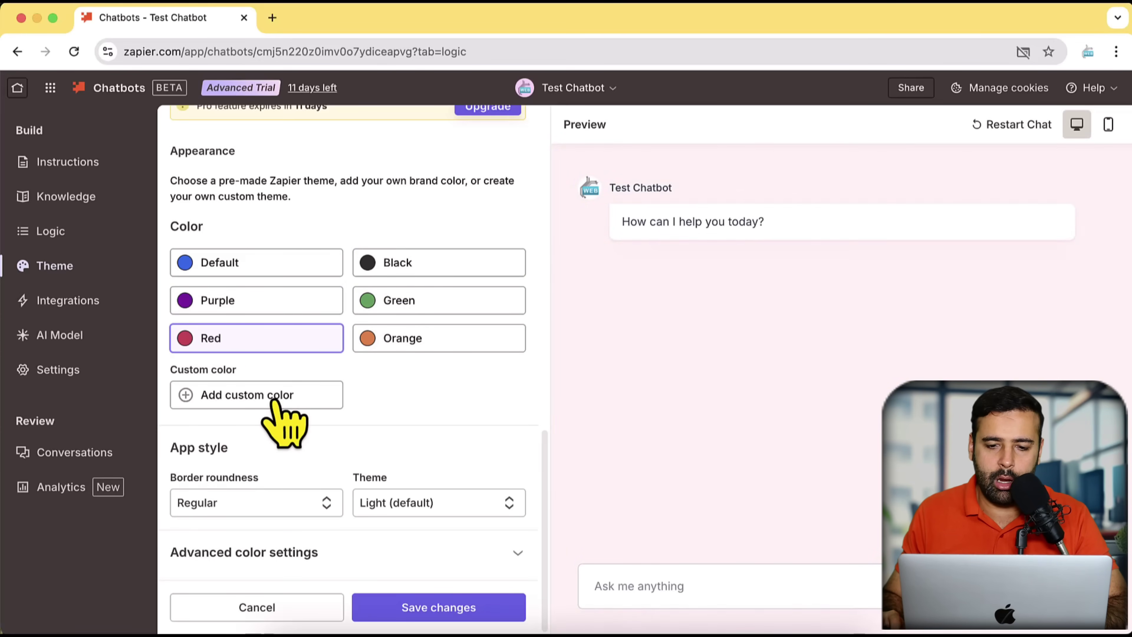
Restore the Default theme color and save the theme changes
{"action": "left_click", "coordinate": [261, 265]}
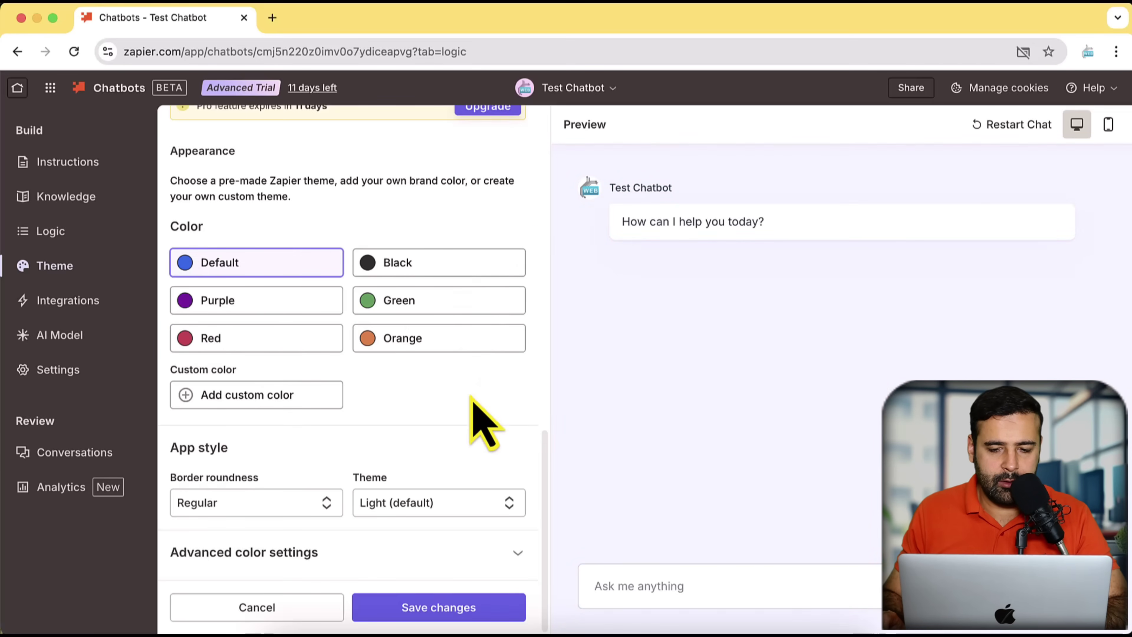
{"action": "scroll", "coordinate": [480, 417], "scroll_direction": "up", "scroll_amount": 5}
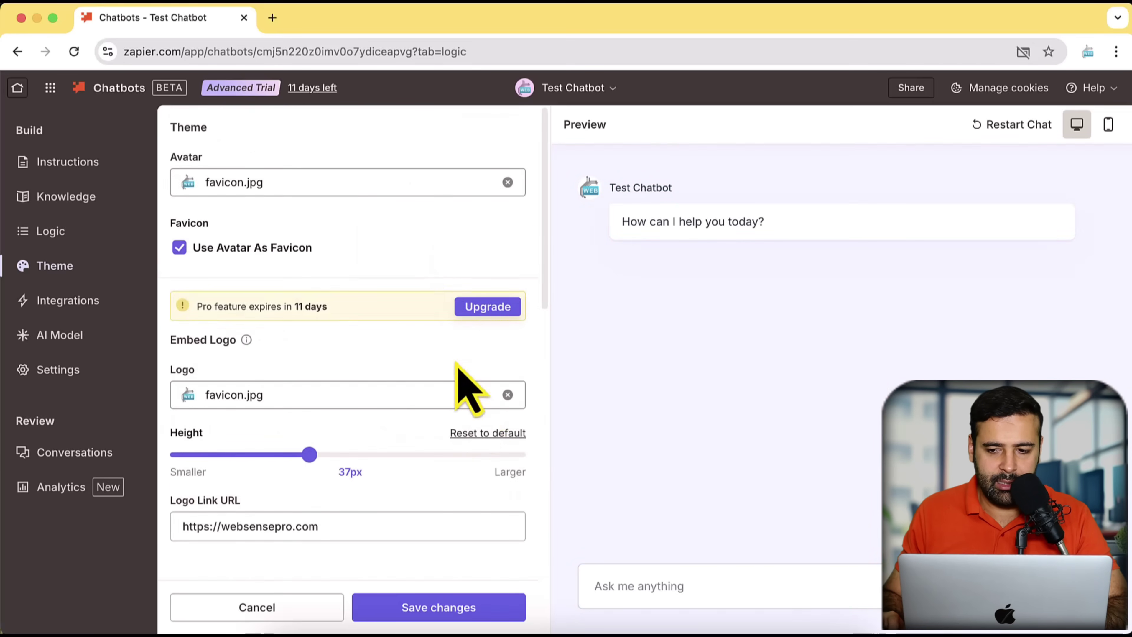
{"action": "left_click", "coordinate": [451, 618]}
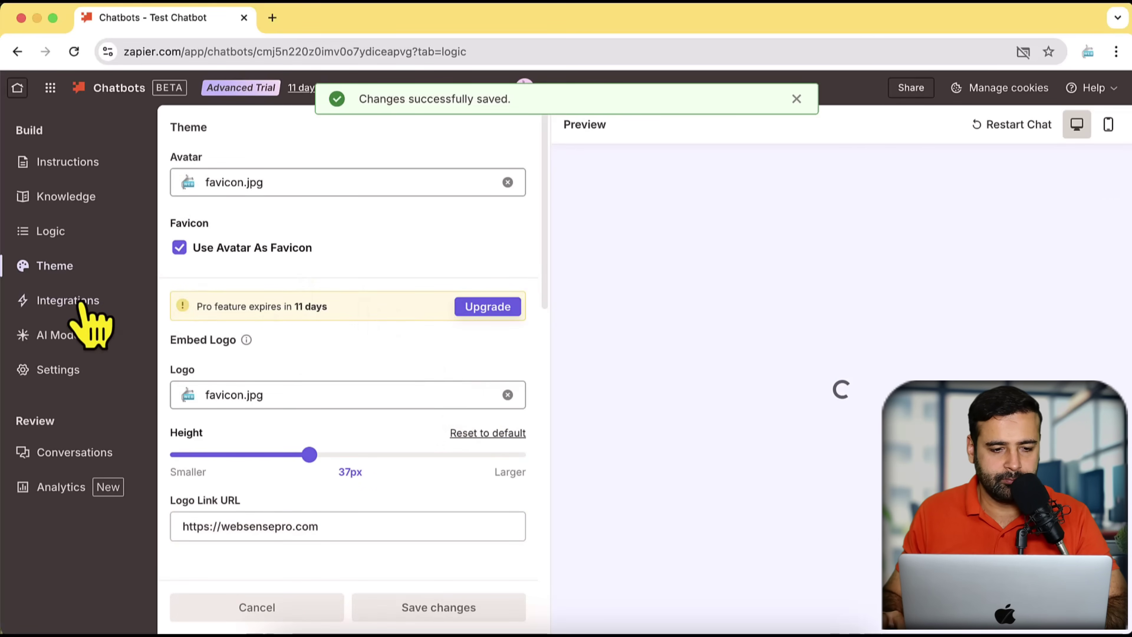
Review the available integrations and the AI model choices, including the note on connecting OpenAI or Anthropic accounts
{"action": "left_click", "coordinate": [83, 308]}
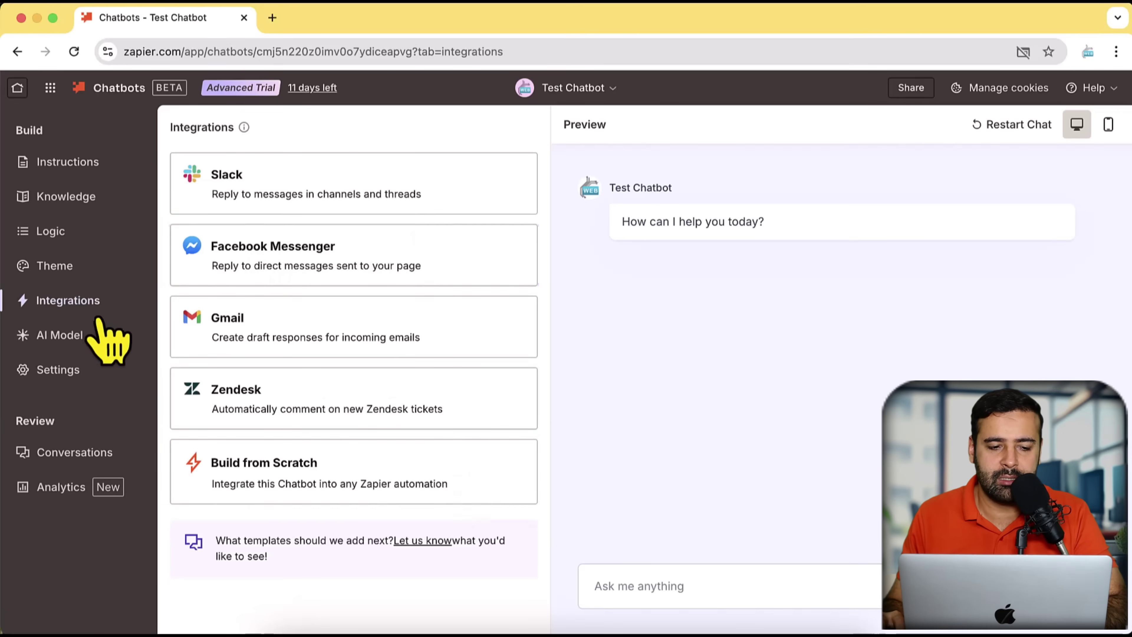
{"action": "left_click", "coordinate": [60, 342]}
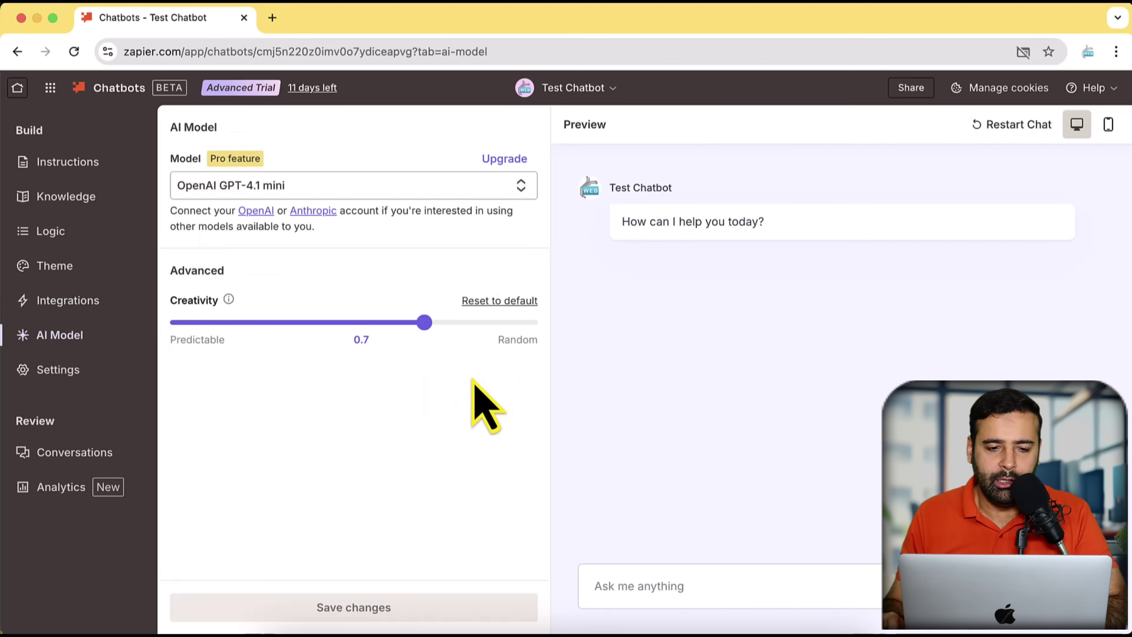
{"action": "left_click", "coordinate": [419, 193]}
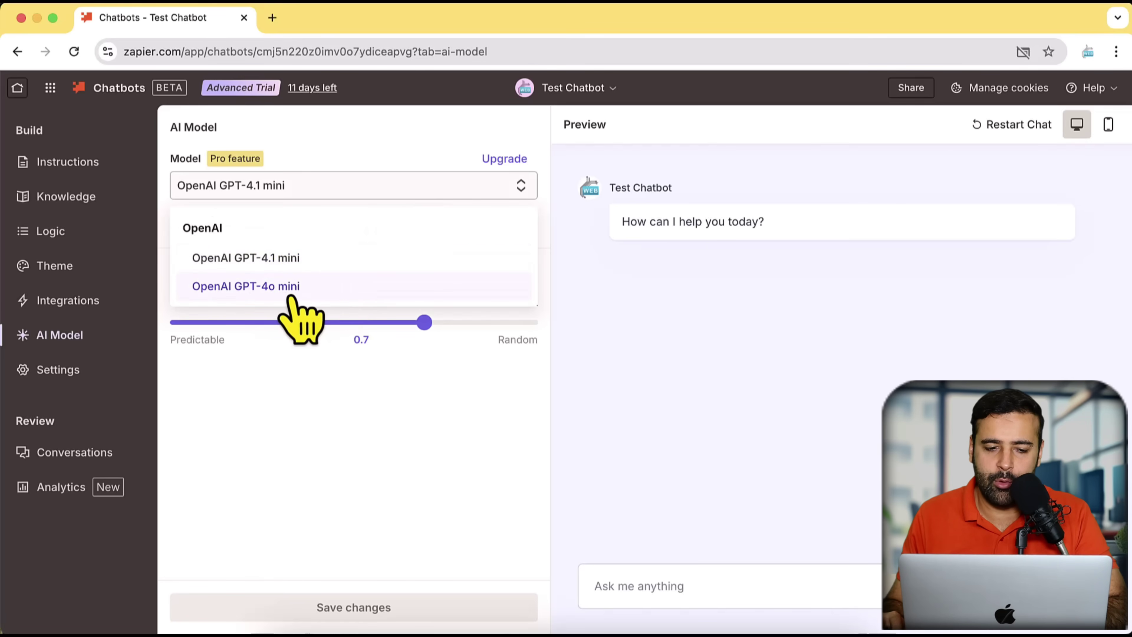
{"action": "left_click", "coordinate": [409, 146]}
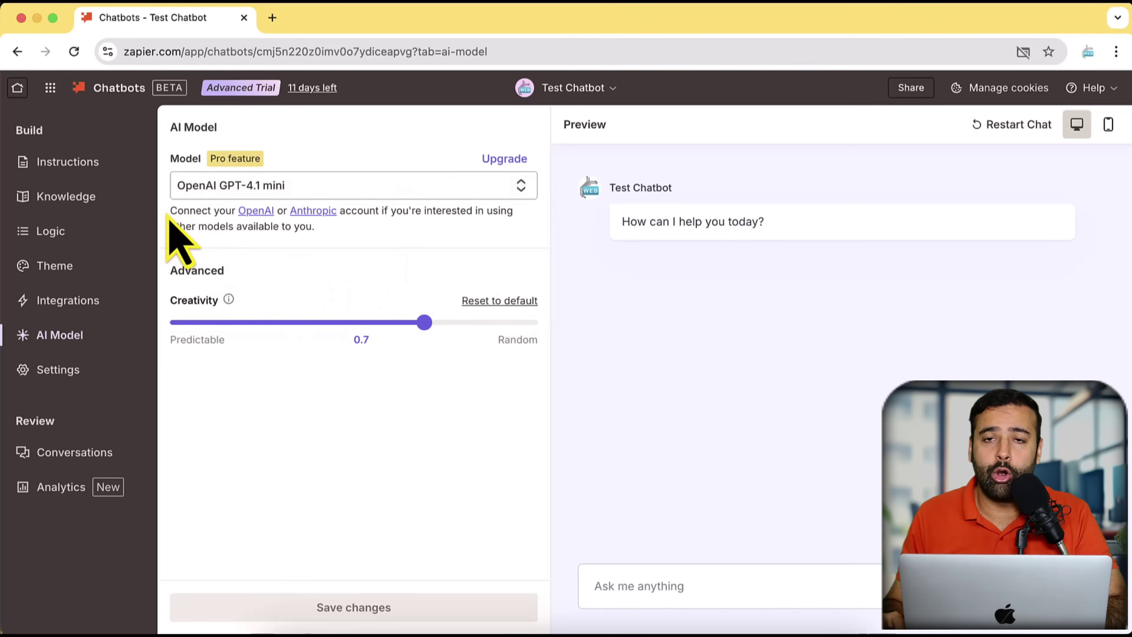
{"action": "left_click_drag", "start_coordinate": [171, 214], "coordinate": [274, 210]}
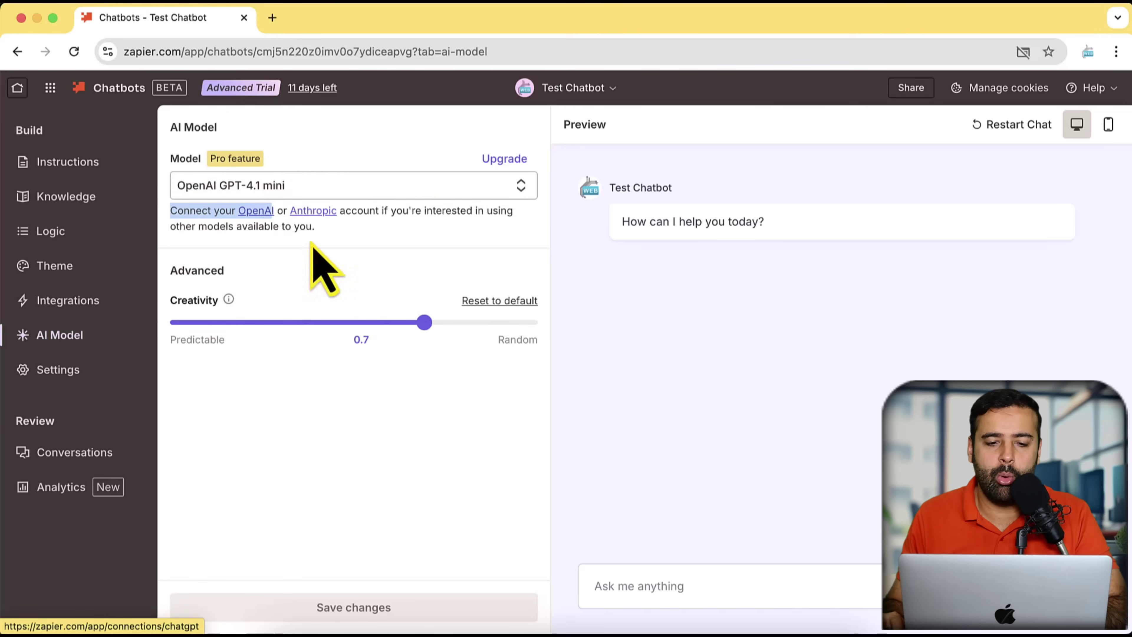
{"action": "left_click_drag", "start_coordinate": [377, 211], "coordinate": [435, 214]}
{"action": "left_click", "coordinate": [422, 234]}
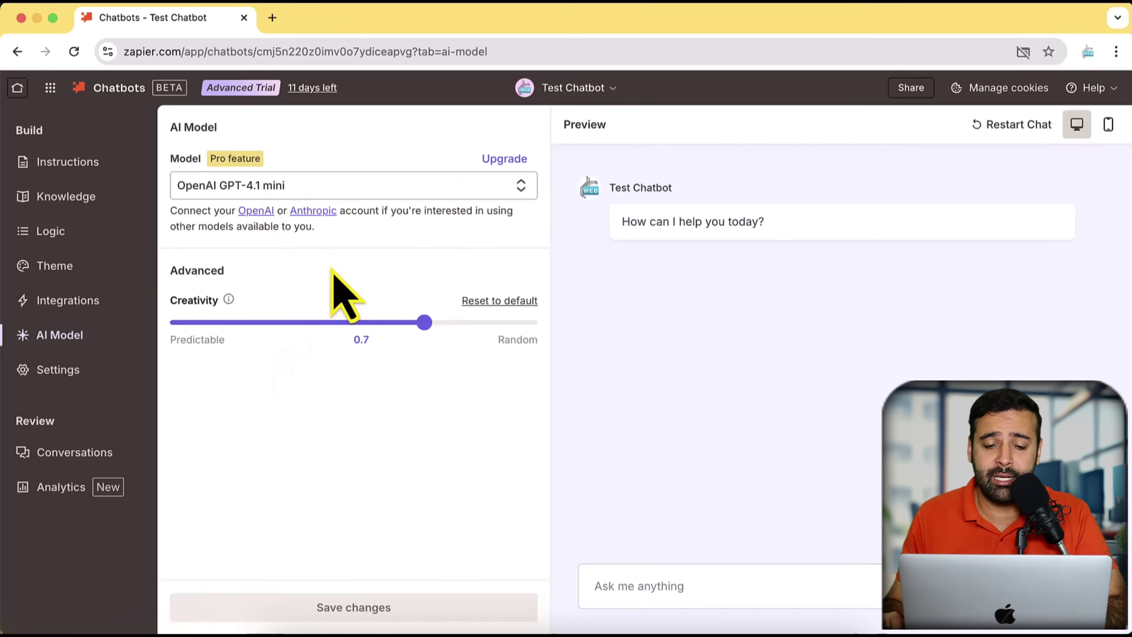
Try the AI model's Creativity at 0.0 and return it to 0.7
{"action": "left_click_drag", "start_coordinate": [425, 324], "coordinate": [150, 338]}
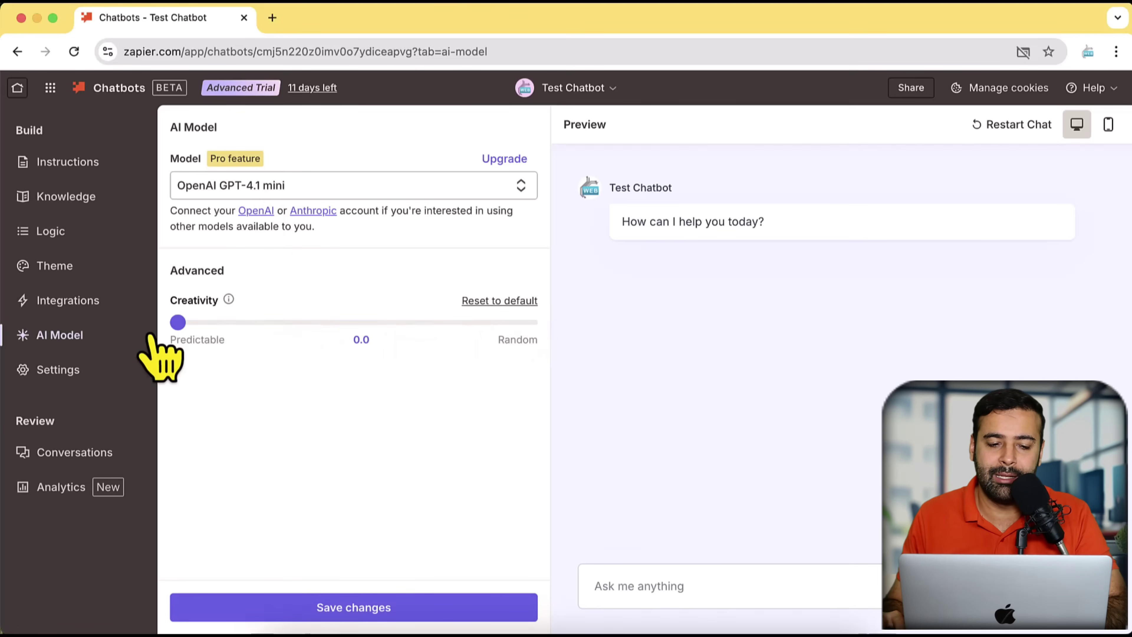
{"action": "left_click_drag", "start_coordinate": [212, 322], "coordinate": [425, 322]}
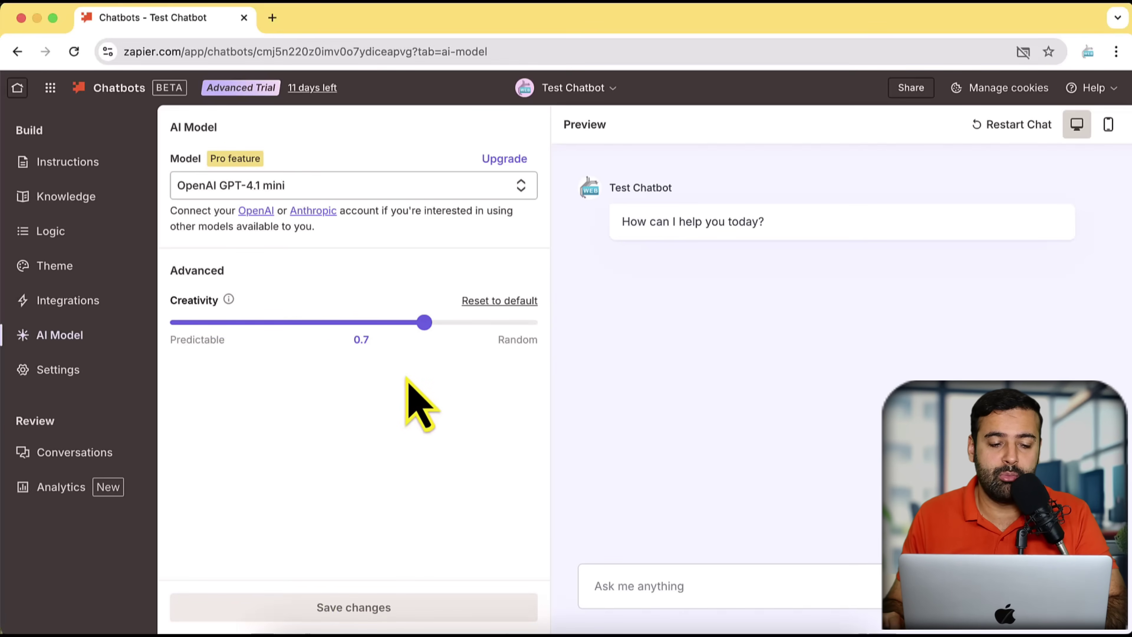
Examine the chatbot's general settings, including public name, user message placeholder, custom error message, browser title and subdomain
{"action": "left_click", "coordinate": [76, 371]}
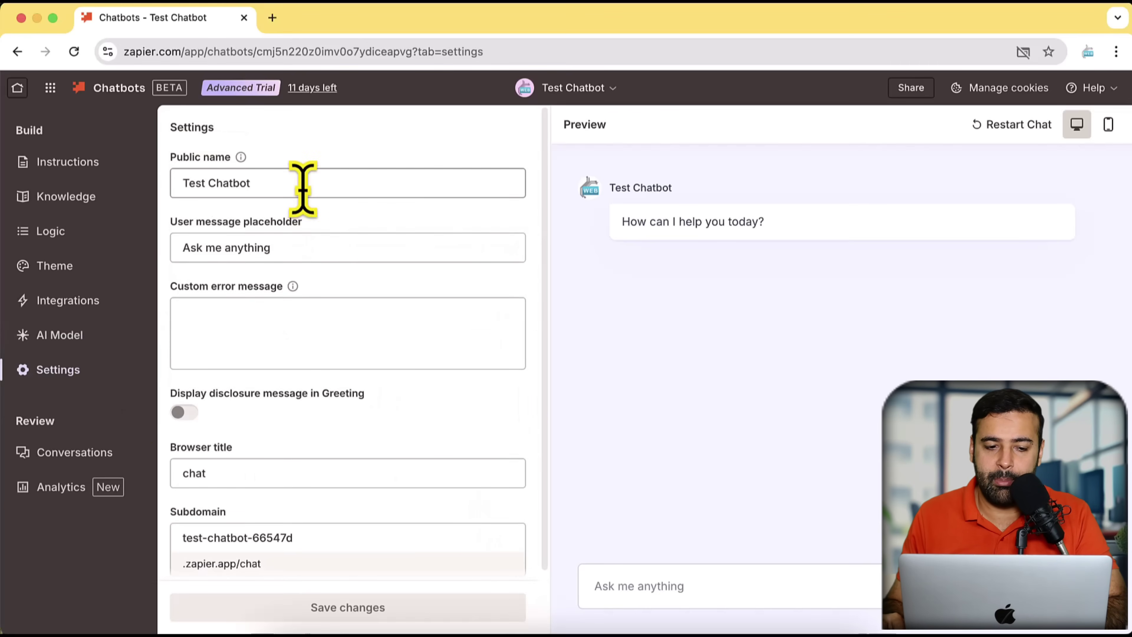
{"action": "left_click_drag", "start_coordinate": [301, 189], "coordinate": [178, 186]}
{"action": "left_click_drag", "start_coordinate": [286, 248], "coordinate": [163, 250]}
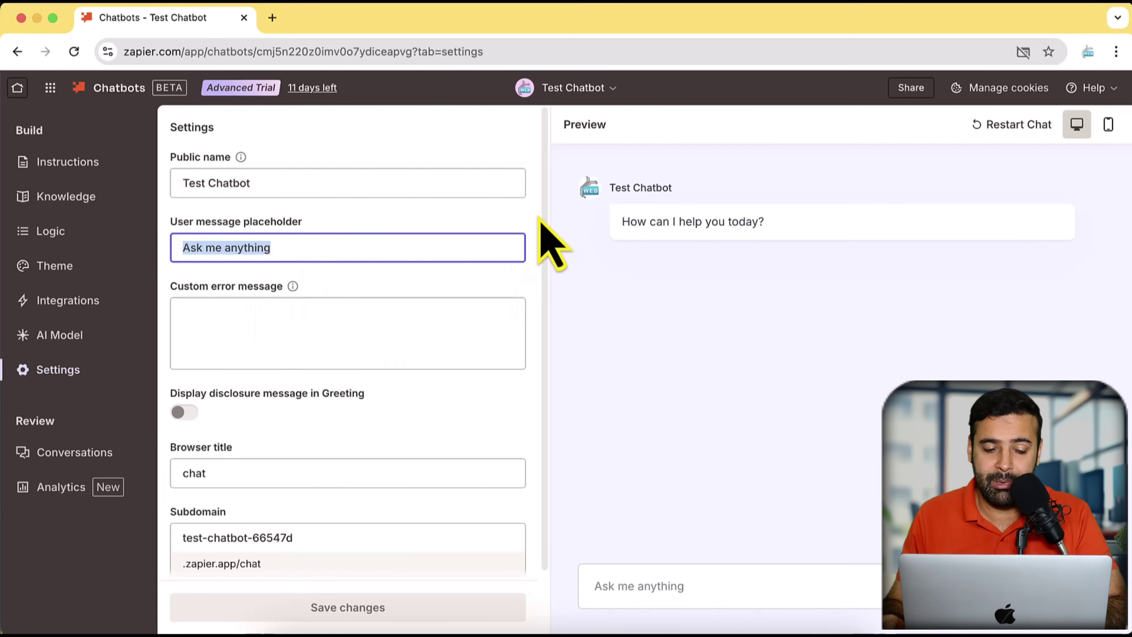
{"action": "scroll", "coordinate": [544, 243], "scroll_direction": "down", "scroll_amount": 3}
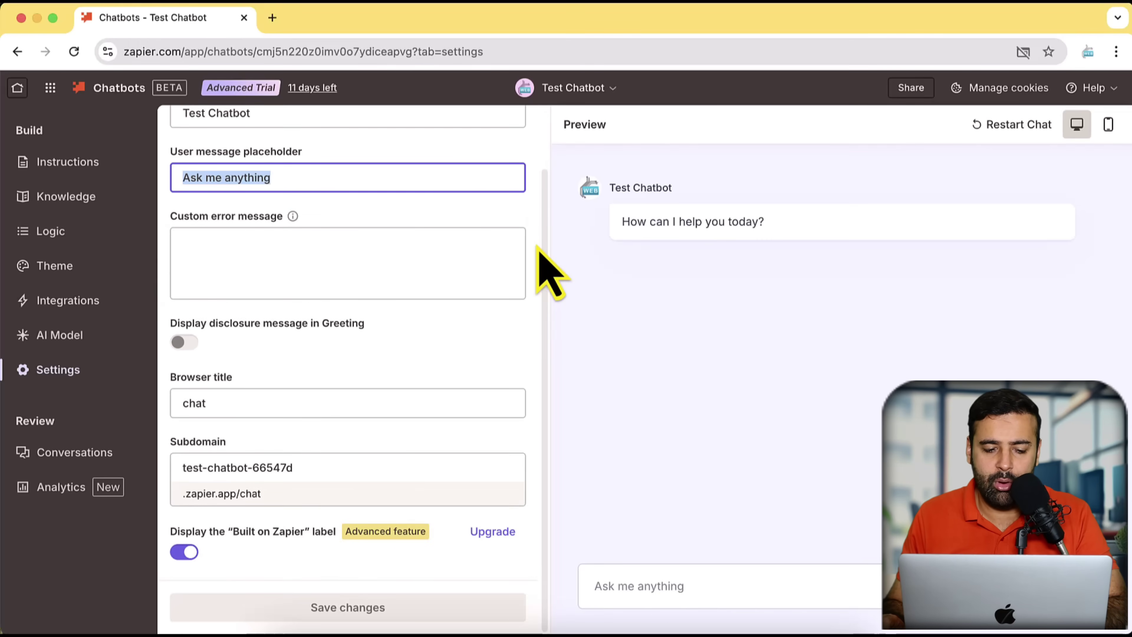
{"action": "scroll", "coordinate": [538, 247], "scroll_direction": "up", "scroll_amount": 3}
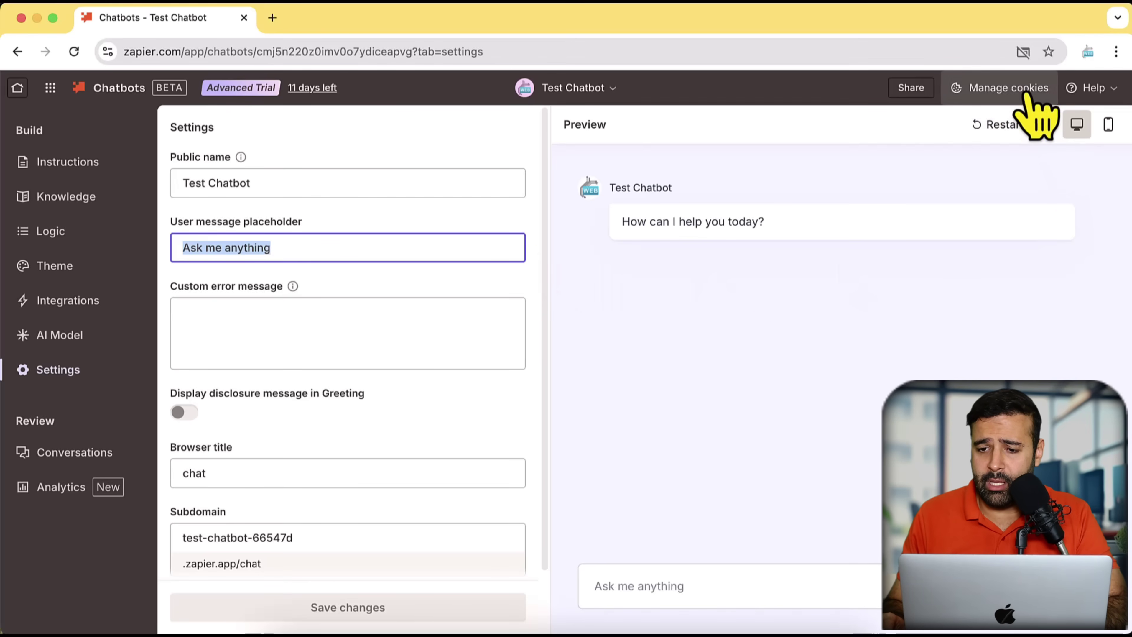
{"action": "left_click", "coordinate": [907, 91]}
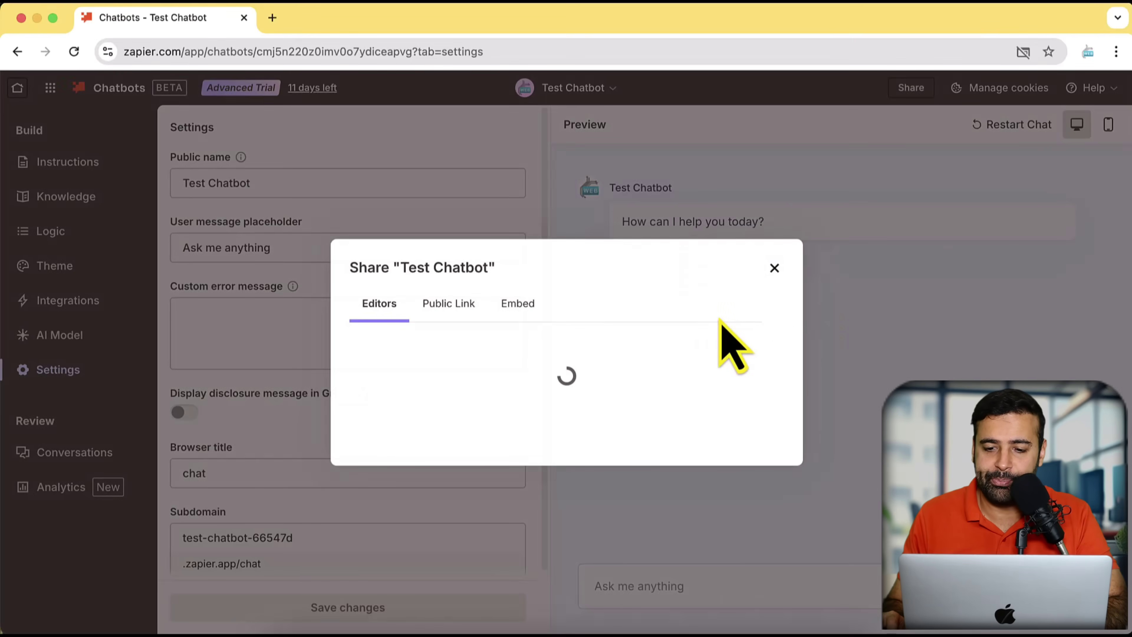
{"action": "left_click", "coordinate": [776, 268]}
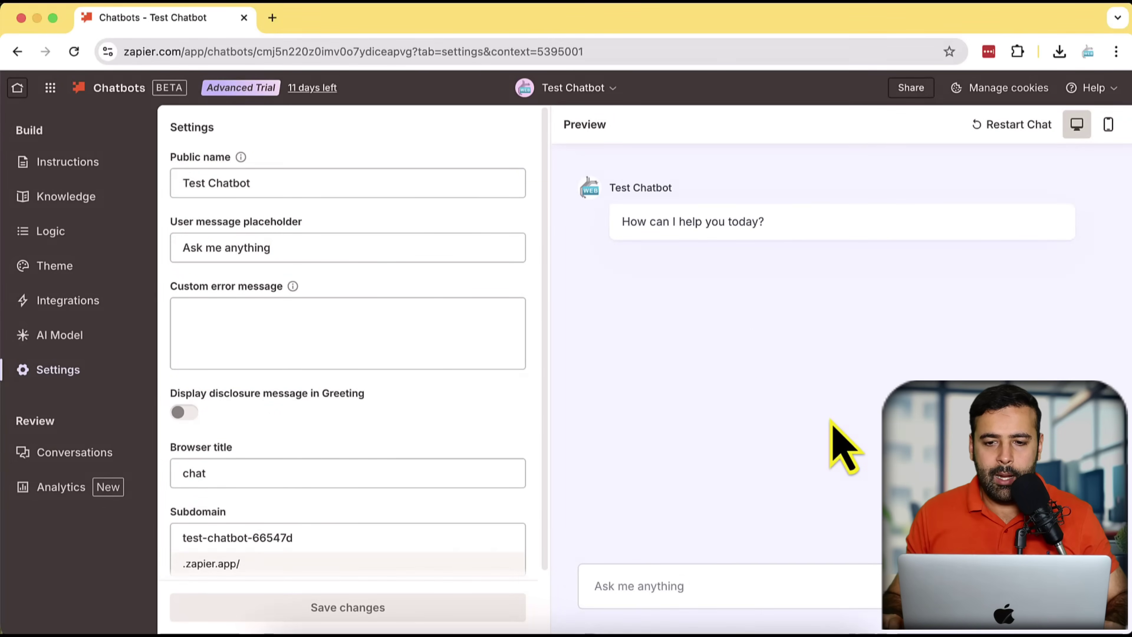
Test the preview chat with the message "tell me about company services" and read through the reply
{"action": "left_click", "coordinate": [740, 587]}
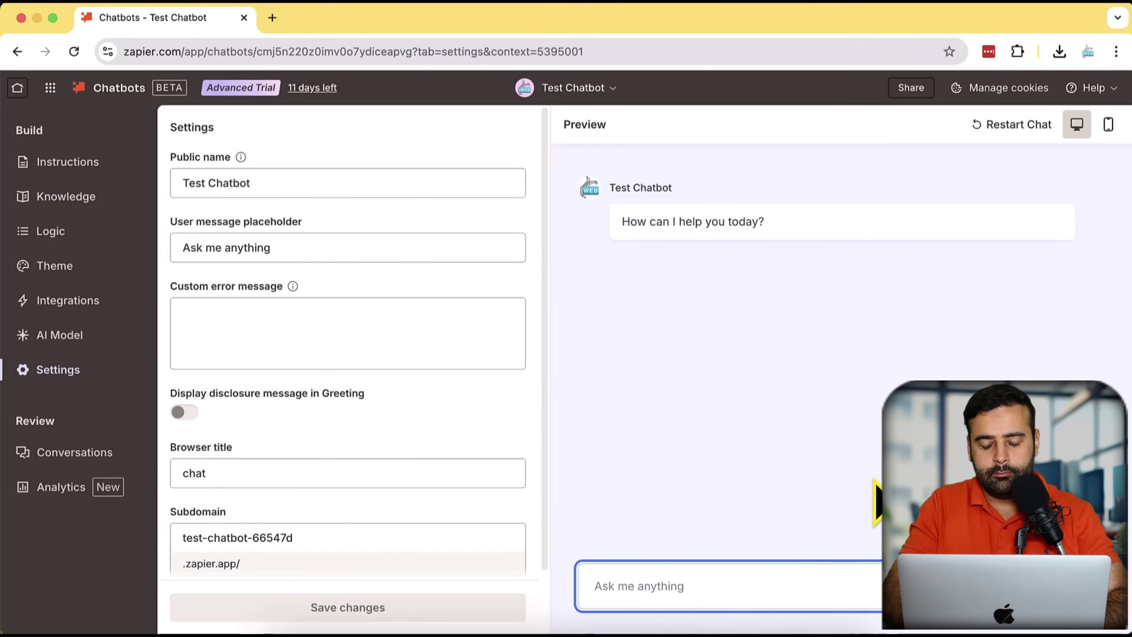
{"action": "type", "text": "tell me about company services"}
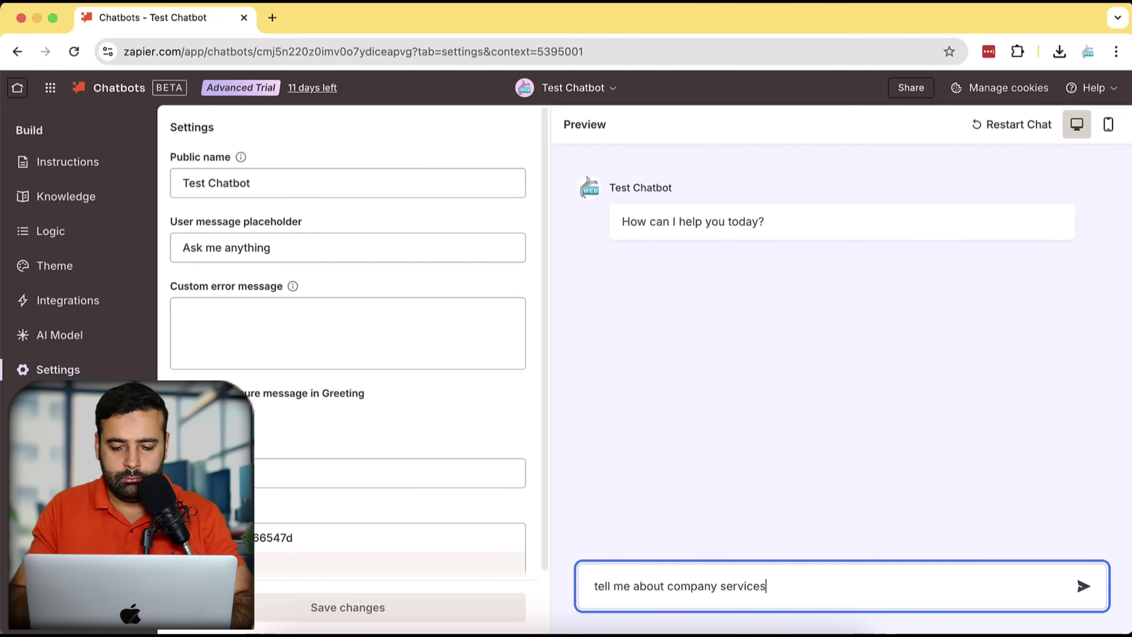
{"action": "key", "text": "Return"}
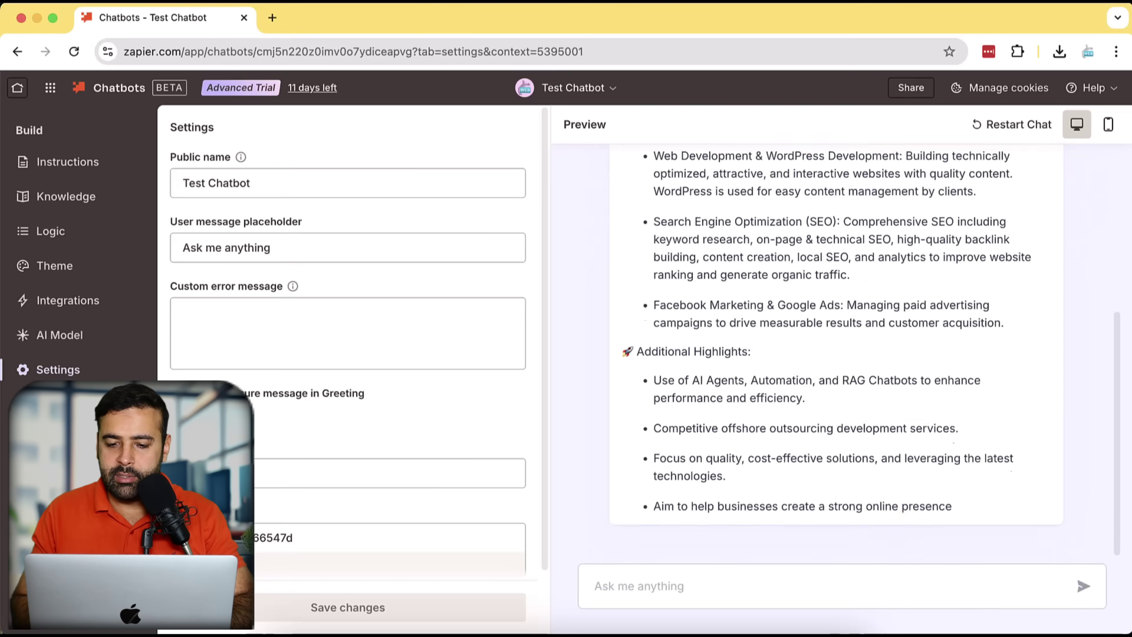
{"action": "scroll", "coordinate": [979, 415], "scroll_direction": "up", "scroll_amount": 5}
{"action": "scroll", "coordinate": [974, 413], "scroll_direction": "up", "scroll_amount": 3}
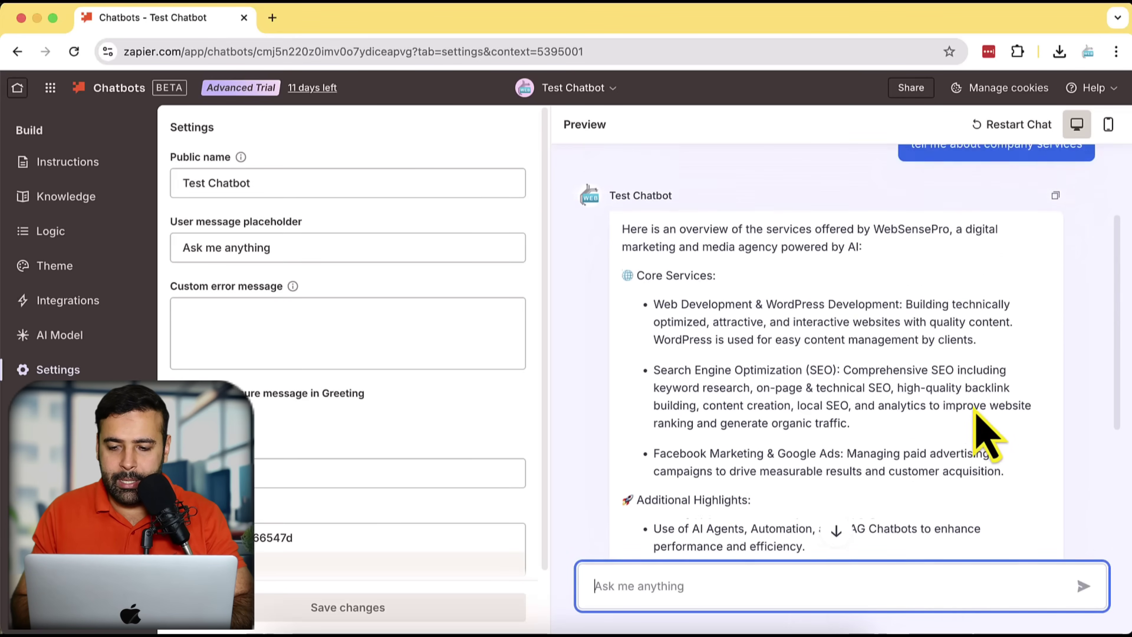
{"action": "scroll", "coordinate": [974, 408], "scroll_direction": "down", "scroll_amount": 4}
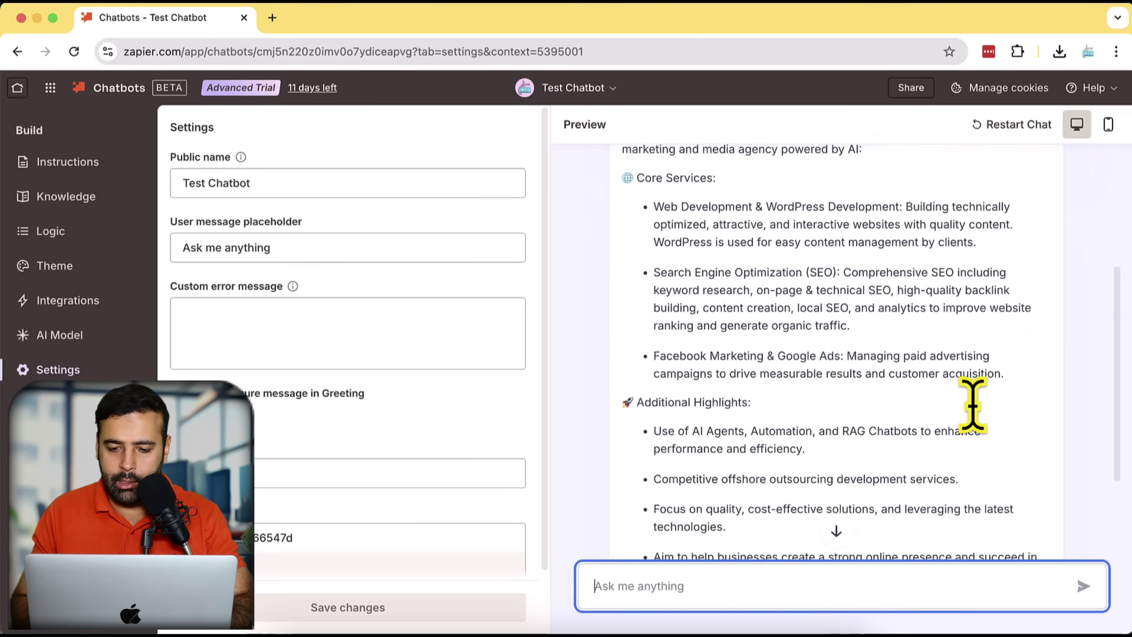
{"action": "scroll", "coordinate": [974, 406], "scroll_direction": "up", "scroll_amount": 6}
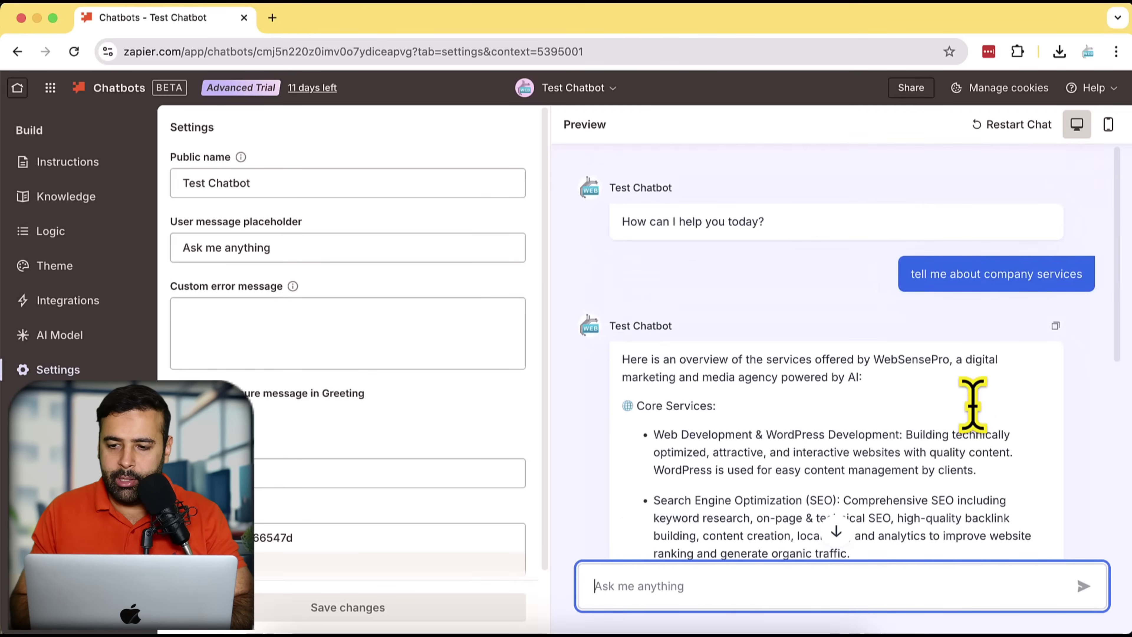
Restart the preview chat and send the message "please provide refund policy"
{"action": "left_click", "coordinate": [998, 127]}
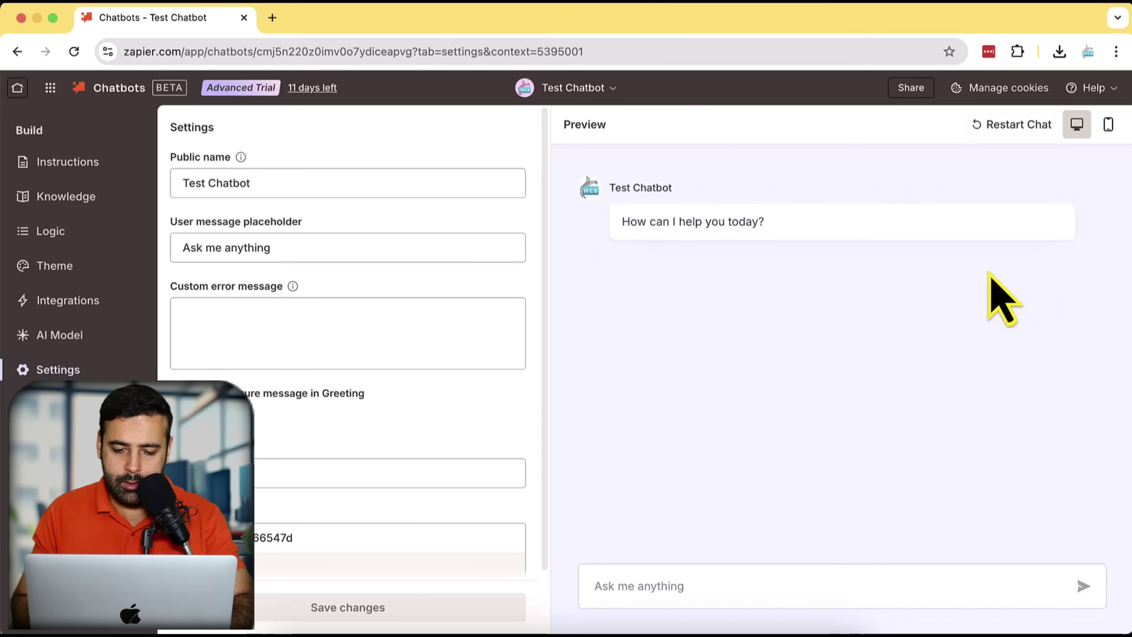
{"action": "left_click", "coordinate": [770, 593]}
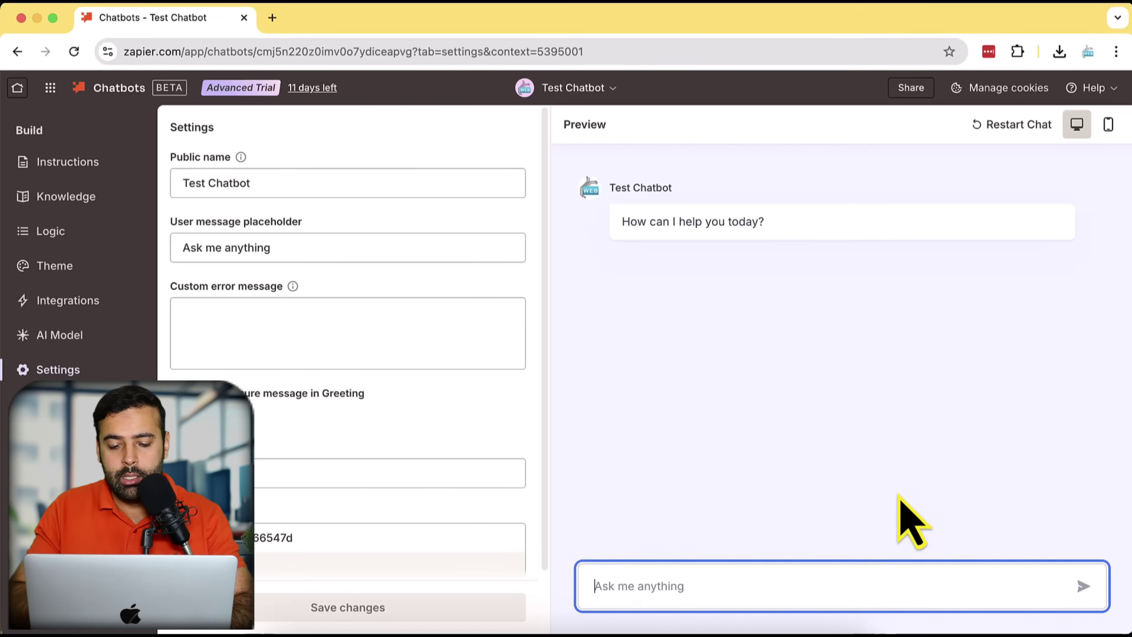
{"action": "type", "text": "please provide refund policy"}
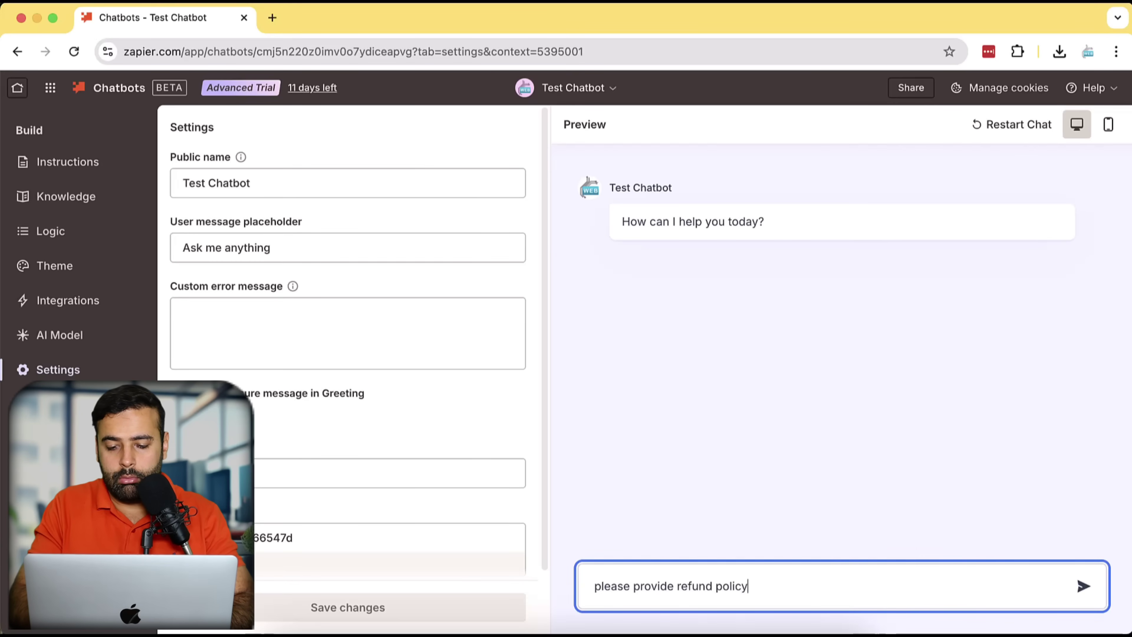
{"action": "key", "text": "Return"}
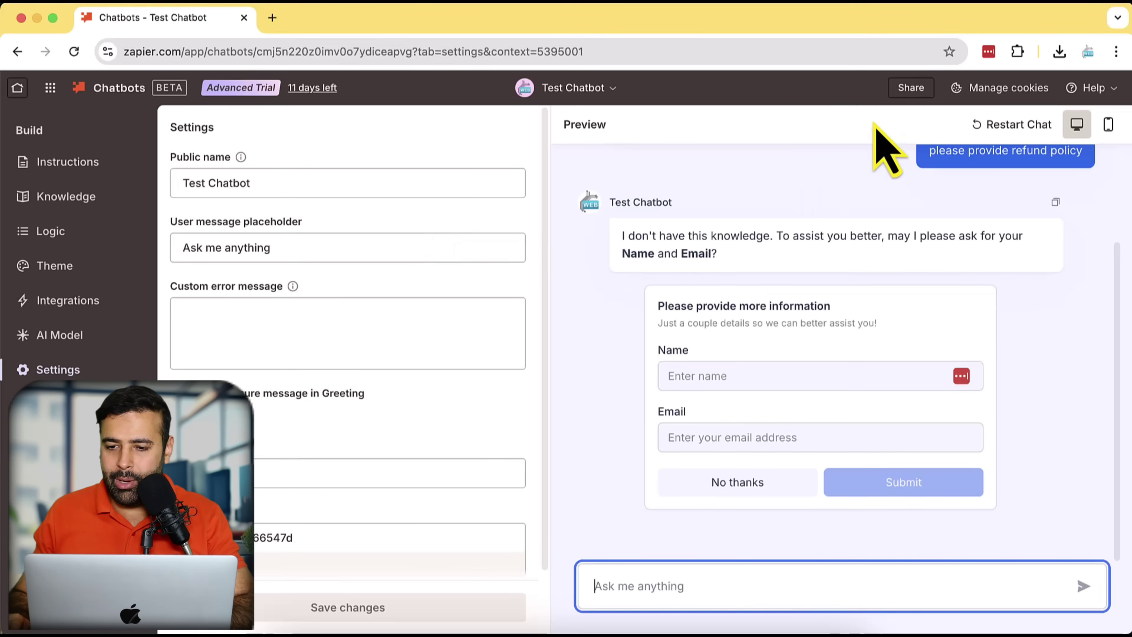
Check the chatbot's standalone page through its public sharing link, and copy the Pop-up embed code
{"action": "left_click", "coordinate": [905, 91]}
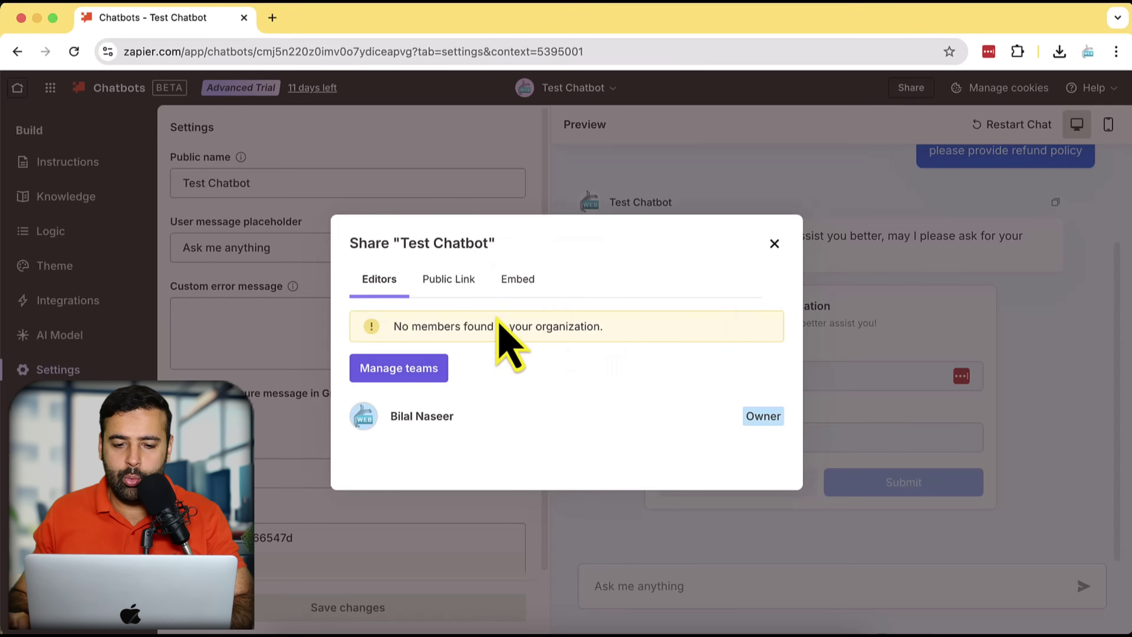
{"action": "left_click", "coordinate": [451, 279]}
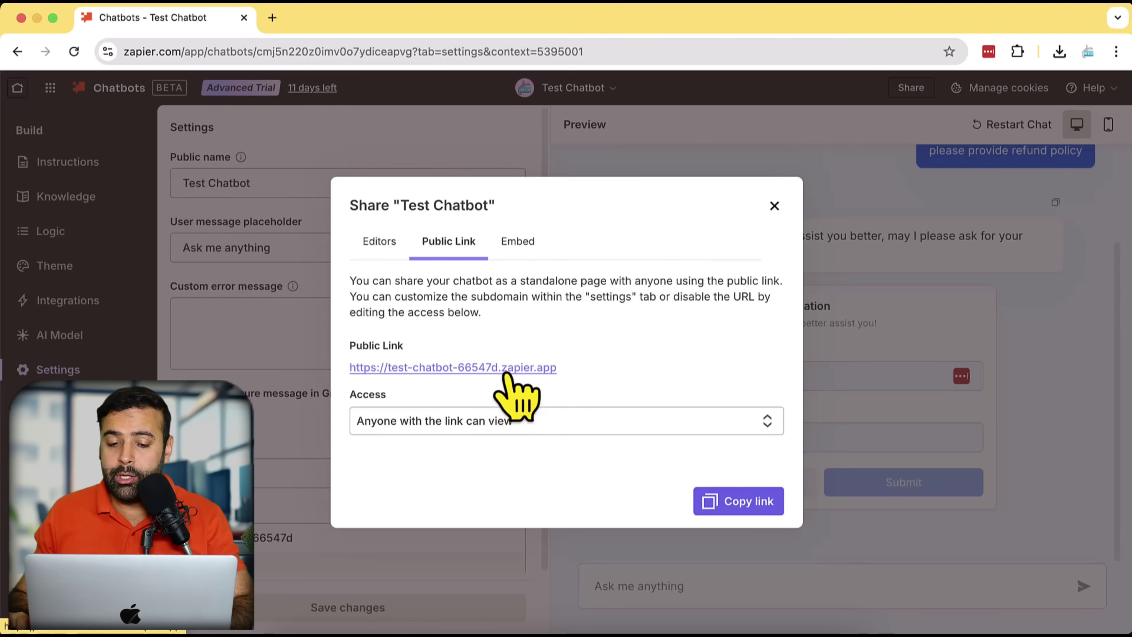
{"action": "left_click", "coordinate": [517, 375]}
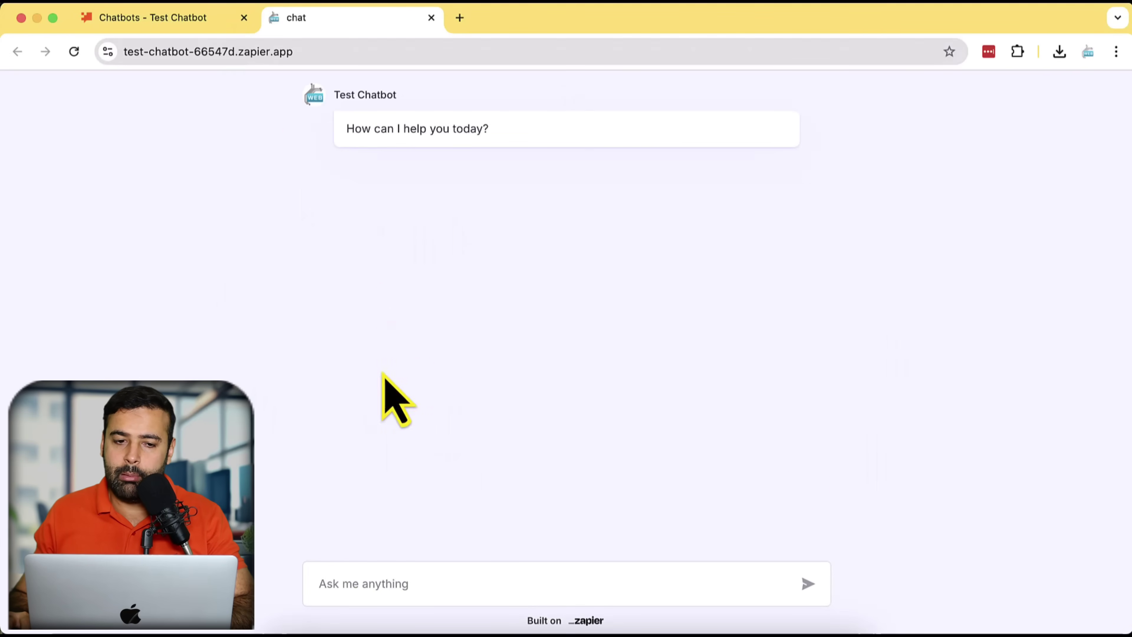
{"action": "left_click", "coordinate": [431, 18]}
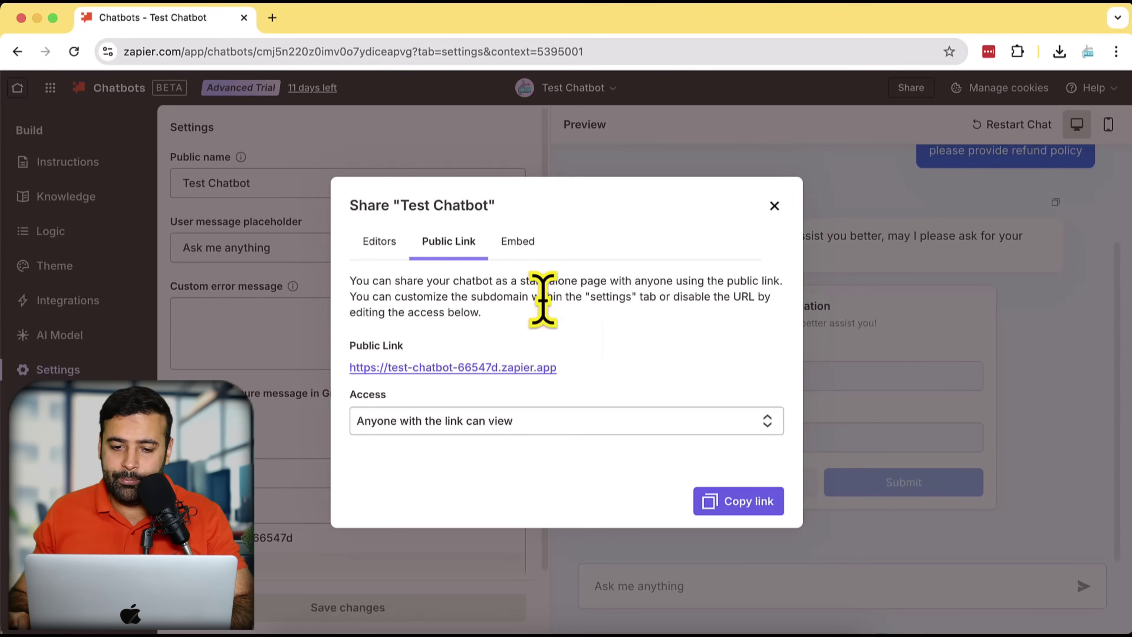
{"action": "left_click", "coordinate": [518, 242]}
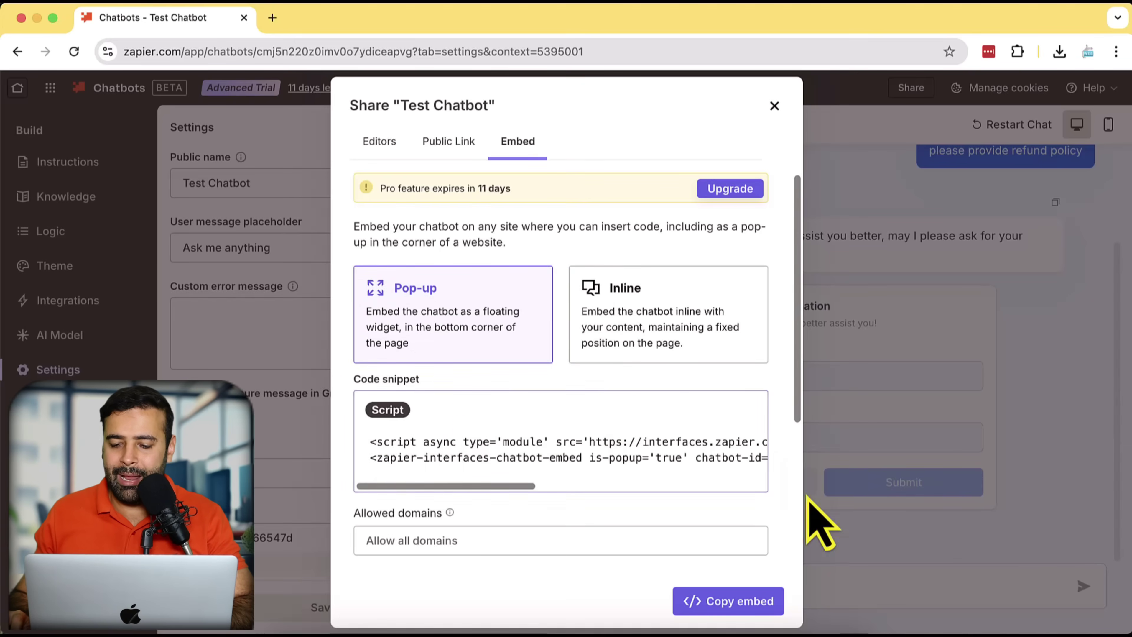
{"action": "left_click", "coordinate": [751, 615]}
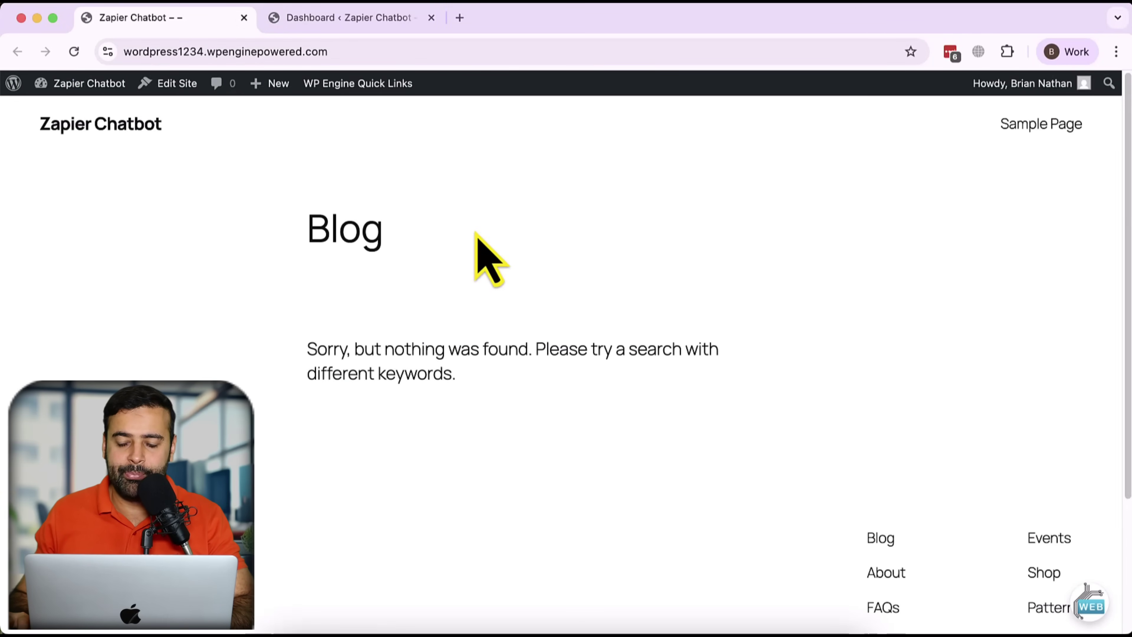
In the WordPress admin, search for a "post injection" plugin, then install and activate Head, Footer and Post Injections
{"action": "left_click", "coordinate": [382, 26]}
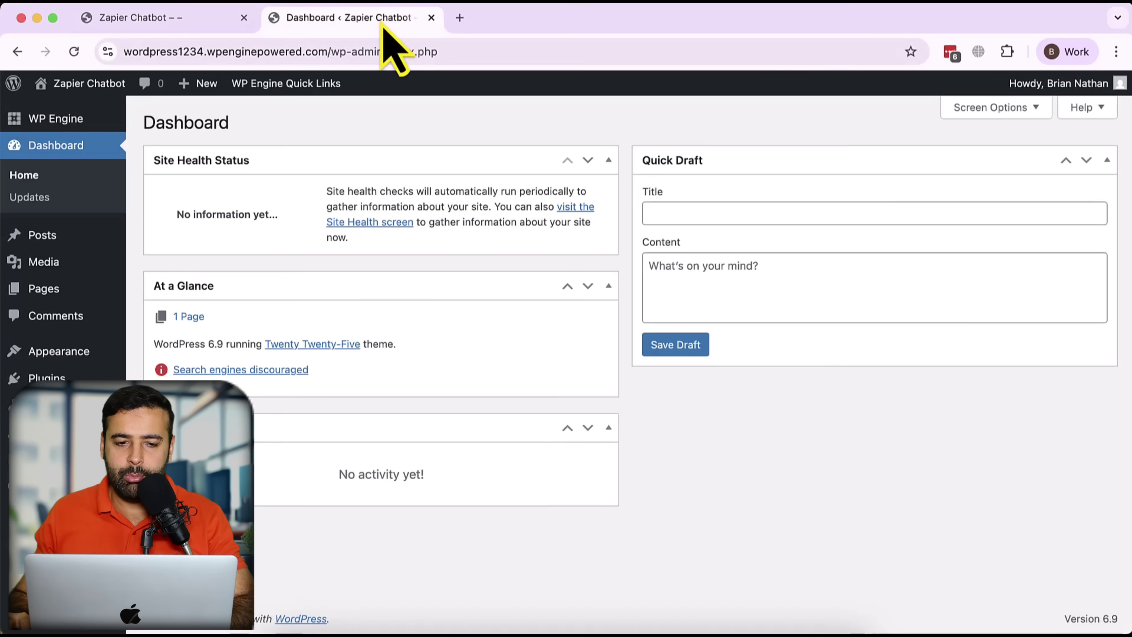
{"action": "mouse_move", "coordinate": [47, 379]}
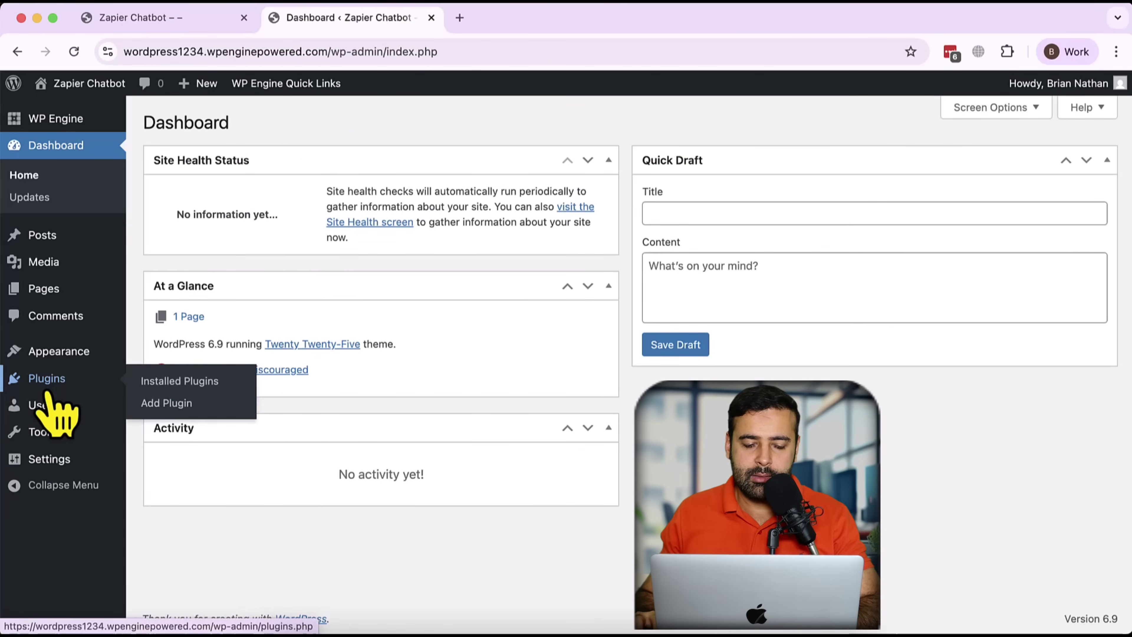
{"action": "left_click", "coordinate": [192, 402]}
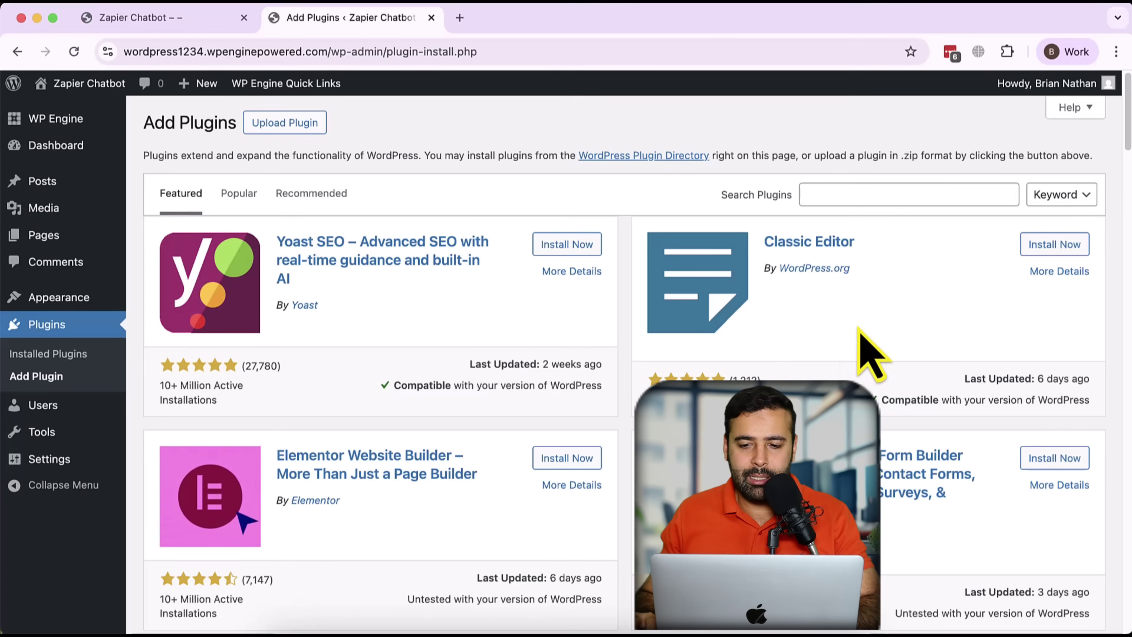
{"action": "left_click", "coordinate": [858, 195]}
{"action": "type", "text": "post"}
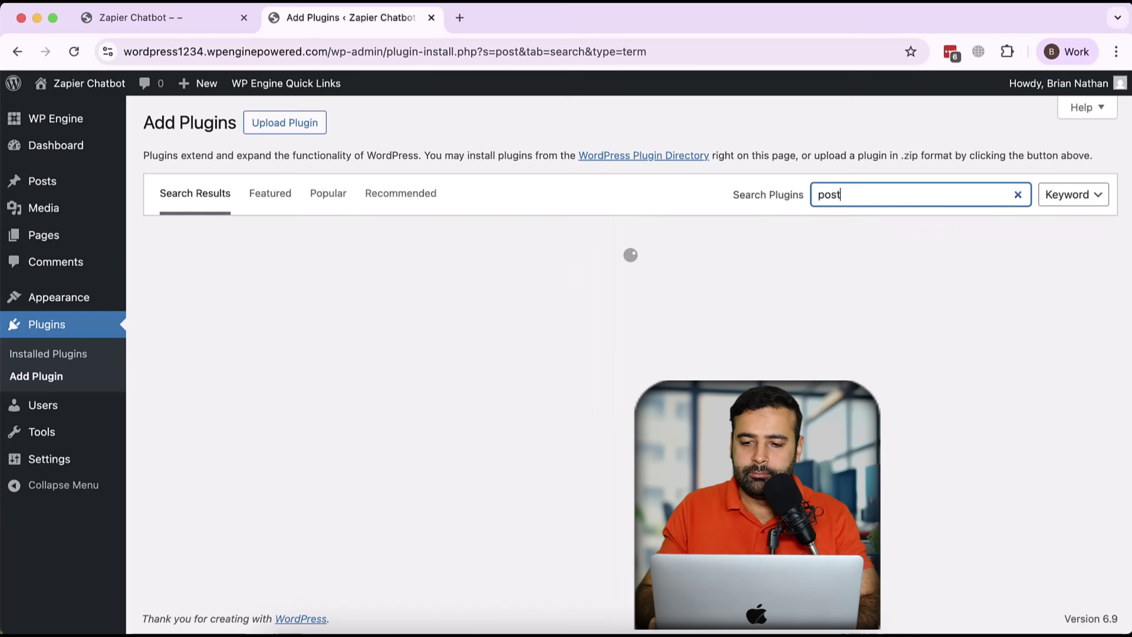
{"action": "type", "text": " injection"}
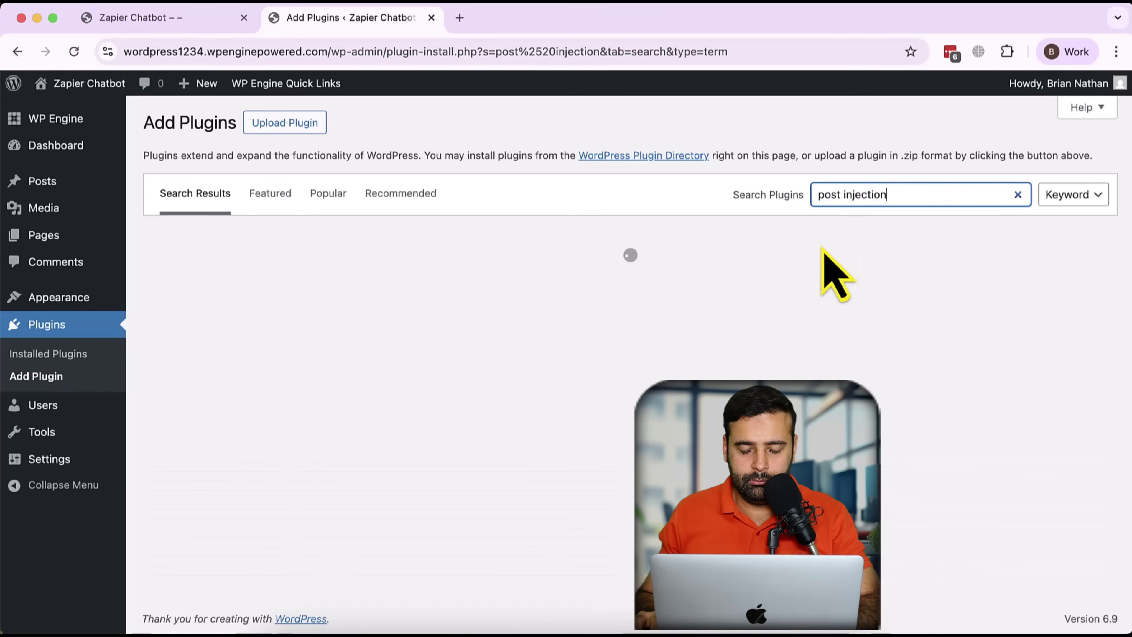
{"action": "left_click", "coordinate": [579, 283]}
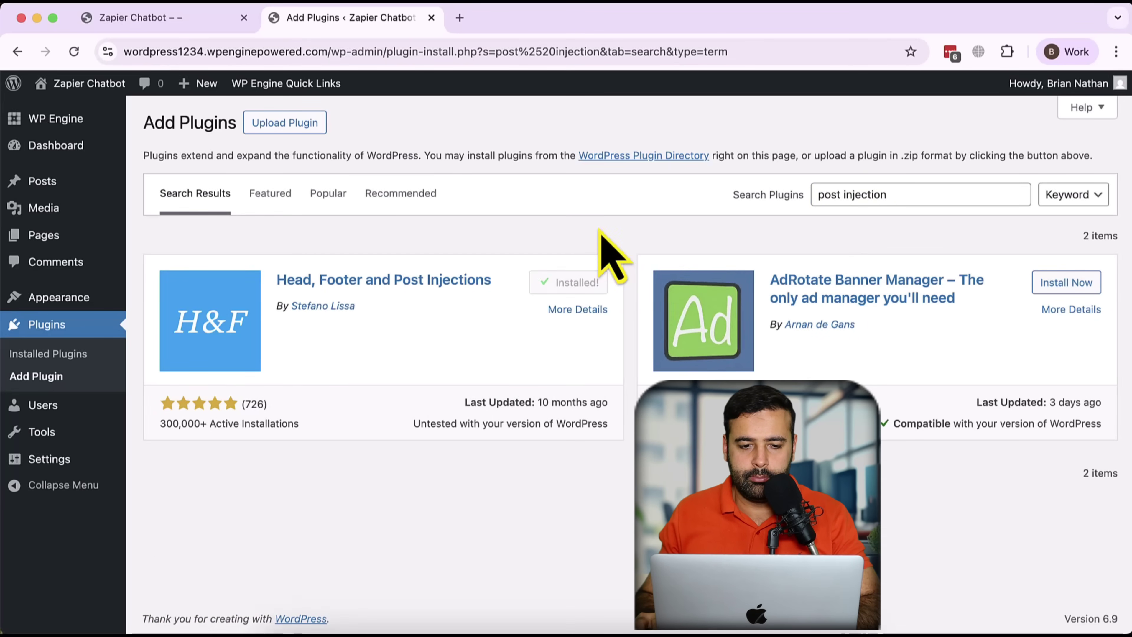
{"action": "left_click", "coordinate": [584, 284]}
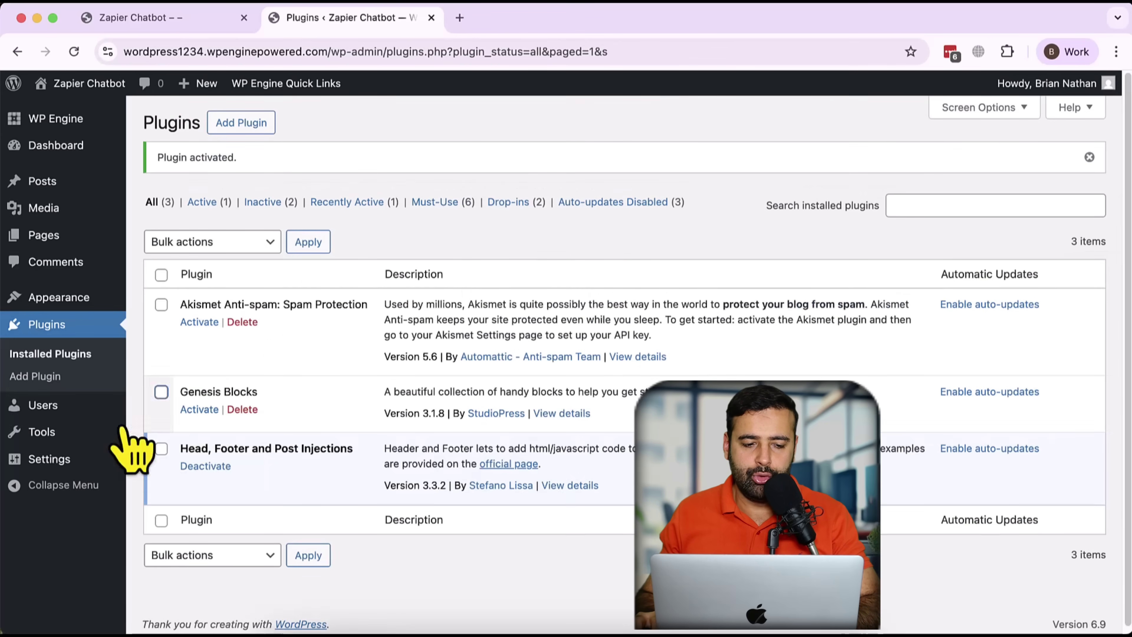
Paste the Zapier embed code into the plugin's <HEAD> page section injection for every page and save the settings
{"action": "mouse_move", "coordinate": [34, 461]}
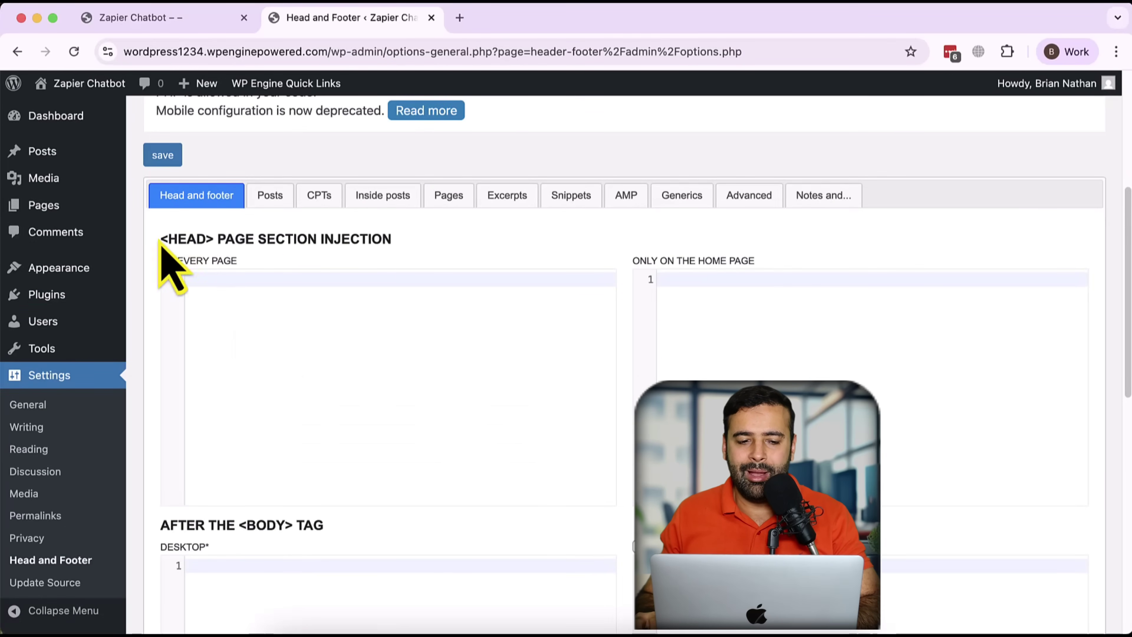
{"action": "left_click_drag", "start_coordinate": [161, 238], "coordinate": [400, 243]}
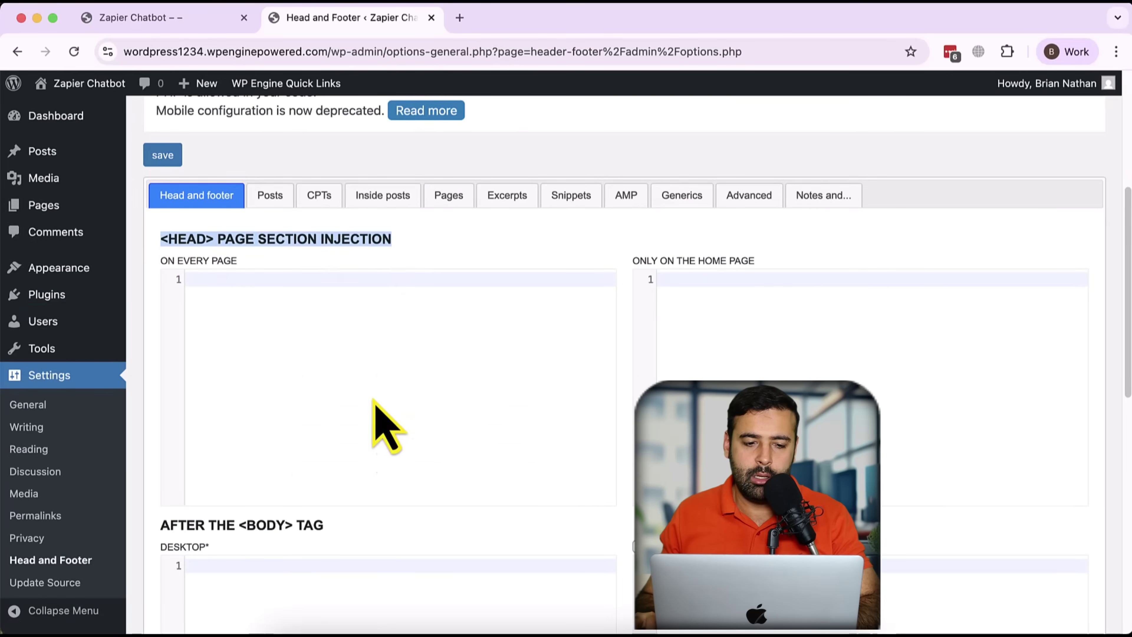
{"action": "left_click", "coordinate": [367, 450]}
{"action": "key", "text": "super+v"}
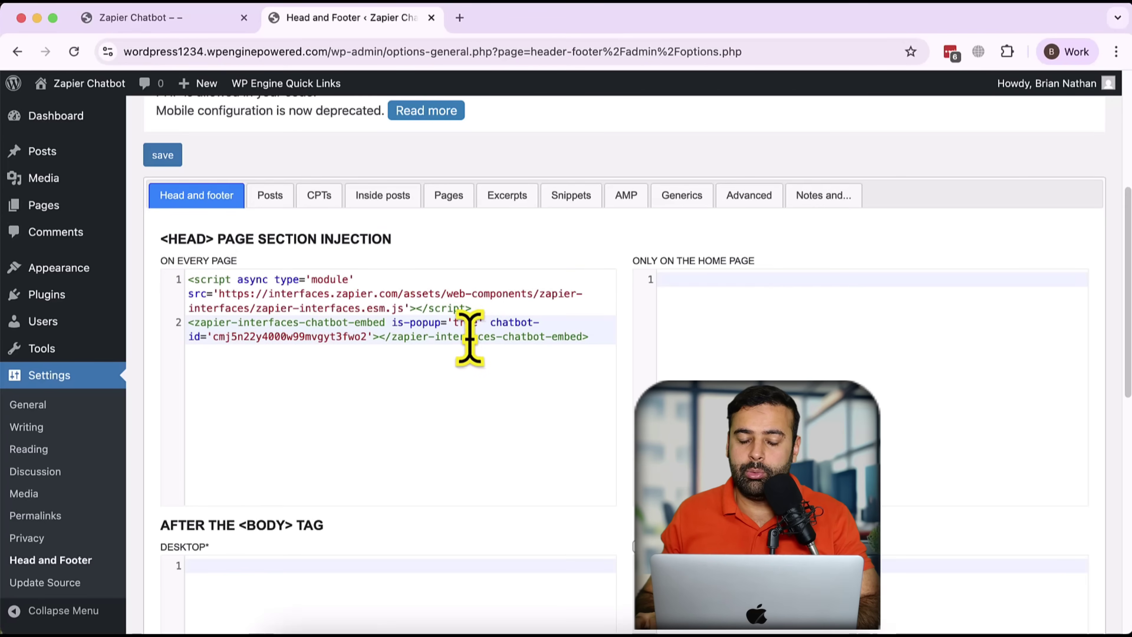
{"action": "left_click_drag", "start_coordinate": [1126, 397], "coordinate": [1092, 607]}
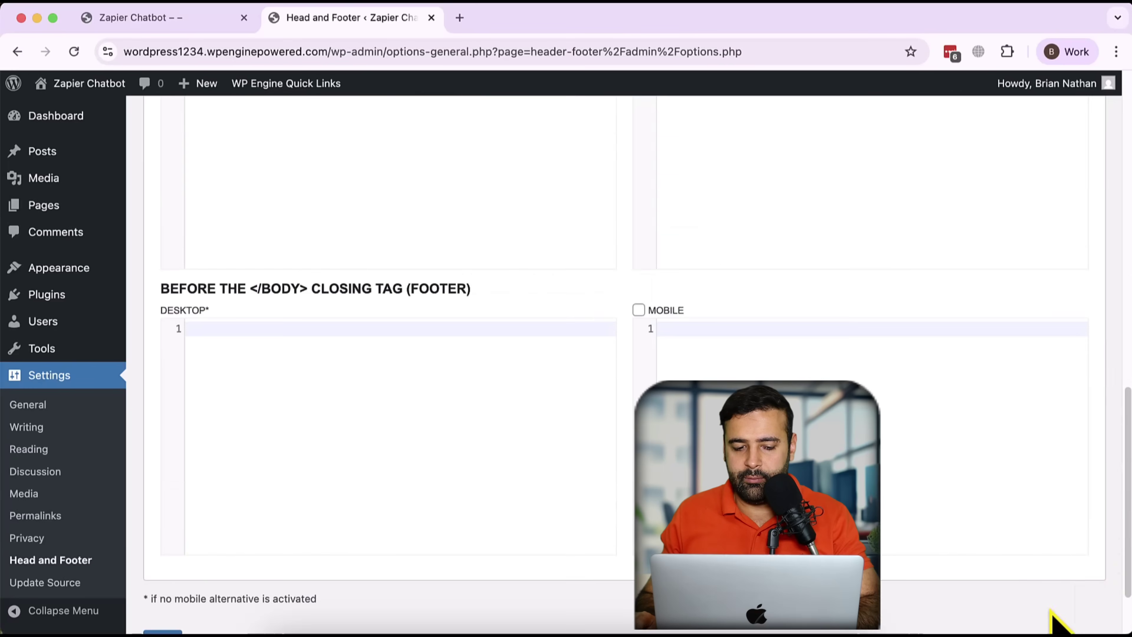
{"action": "scroll", "coordinate": [620, 579], "scroll_direction": "down", "scroll_amount": 3}
{"action": "left_click", "coordinate": [163, 552]}
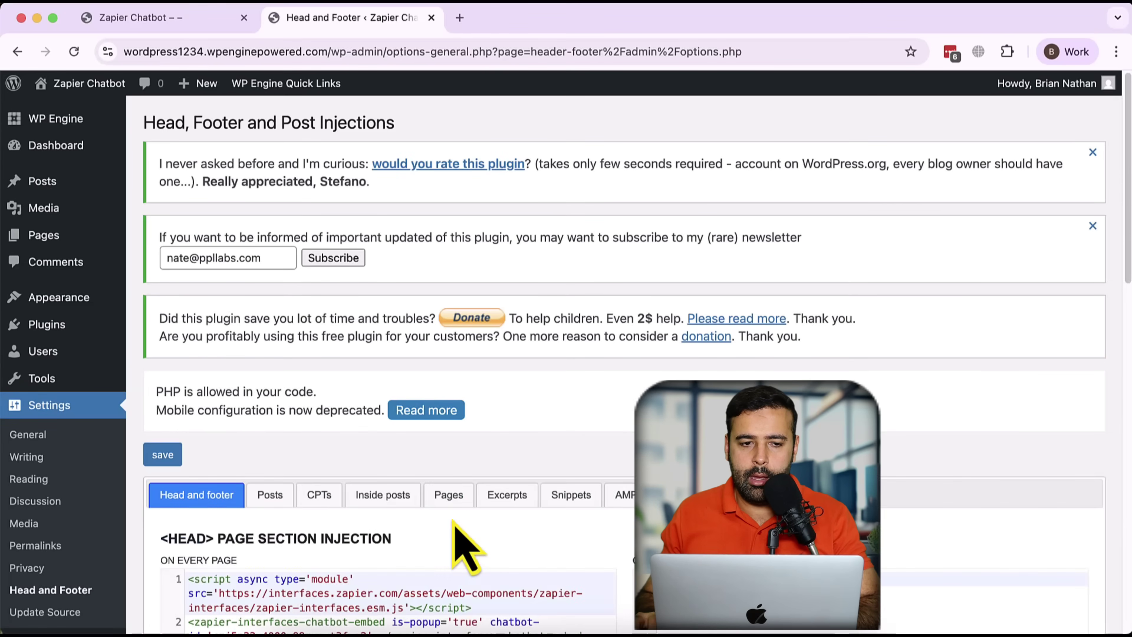
Check the WordPress site's front page for the chatbot widget, pointing it out with a red arrow in a temporary screen capture
{"action": "left_click", "coordinate": [209, 18]}
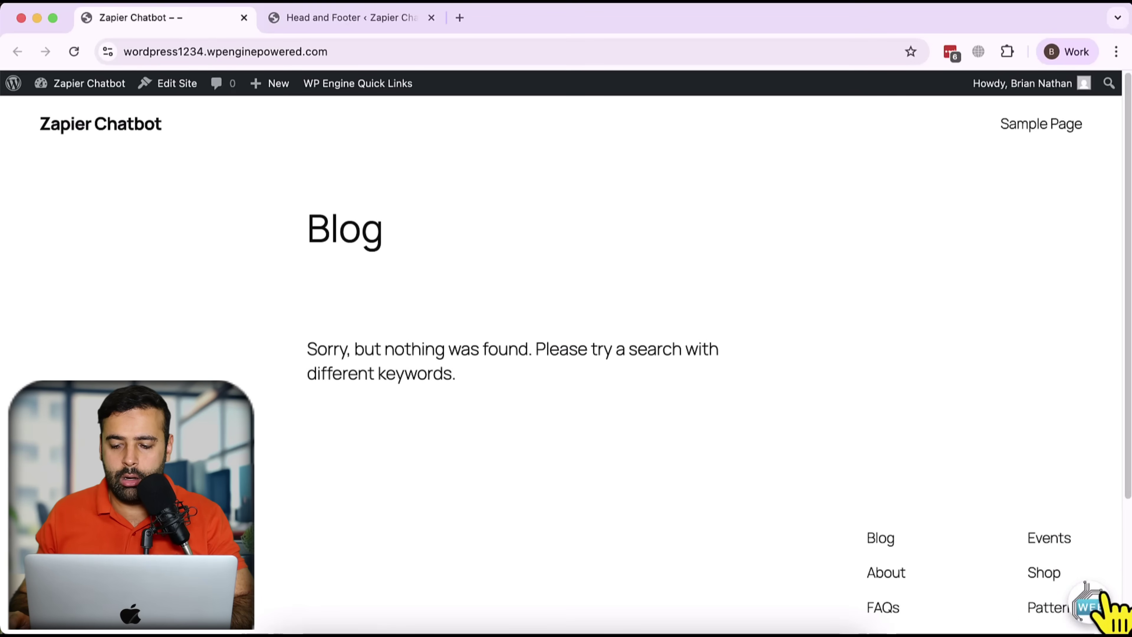
{"action": "key", "text": "super+shift+4"}
{"action": "mouse_move", "coordinate": [690, 333]}
{"action": "left_mouse_down"}
{"action": "mouse_move", "coordinate": [1067, 543]}
{"action": "mouse_move", "coordinate": [1125, 624]}
{"action": "left_mouse_up"}
{"action": "left_click", "coordinate": [668, 496]}
{"action": "left_click_drag", "start_coordinate": [726, 352], "coordinate": [1069, 598]}
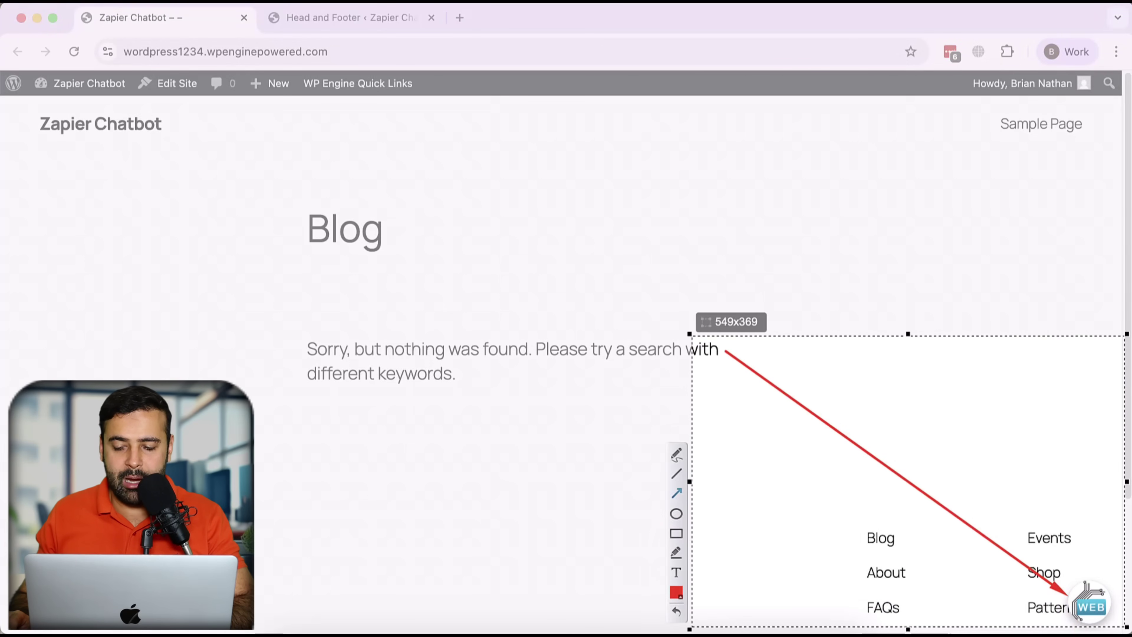
{"action": "key", "text": "Escape"}
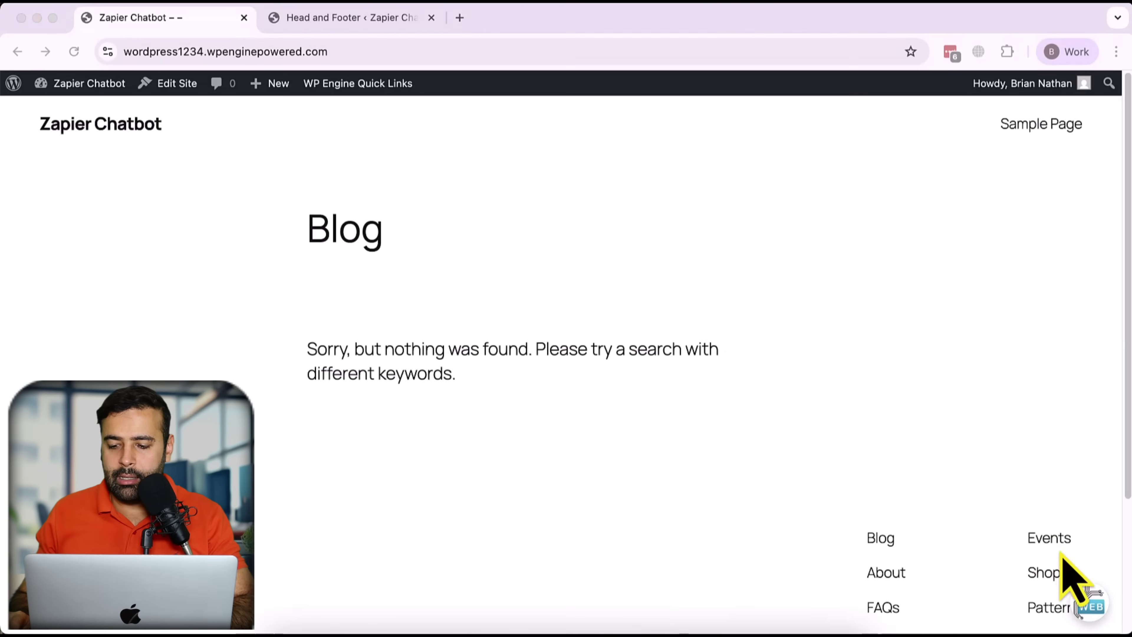
Open the chatbot widget on the live site, ask "tell me about services" and read the reply
{"action": "left_click", "coordinate": [1090, 609]}
{"action": "left_click", "coordinate": [920, 514]}
{"action": "type", "text": "tell me about services"}
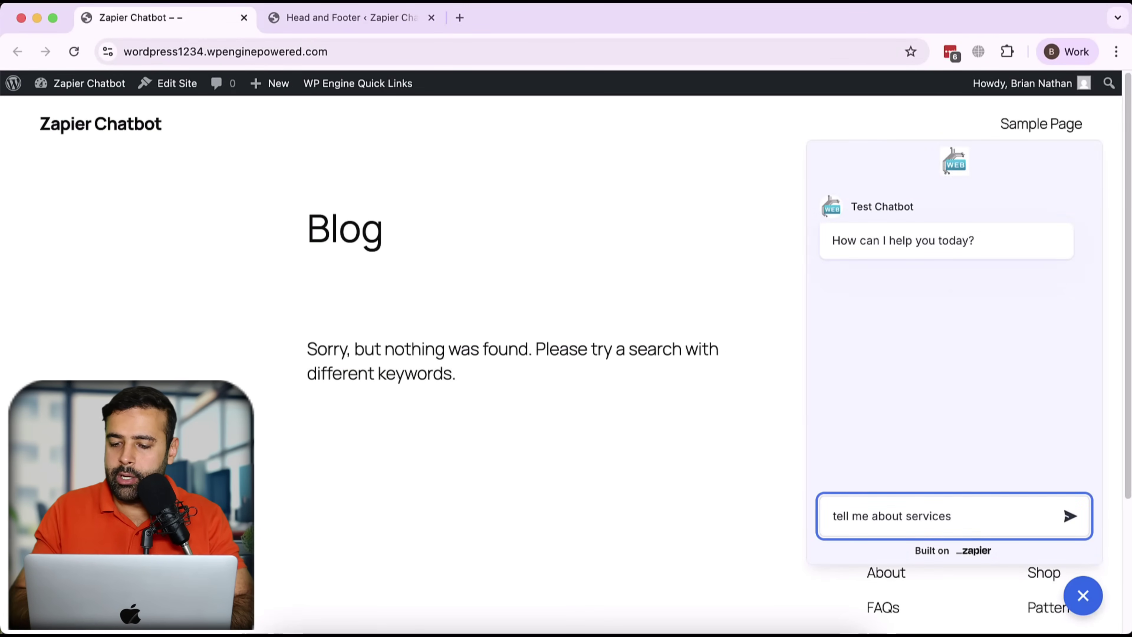
{"action": "key", "text": "Return"}
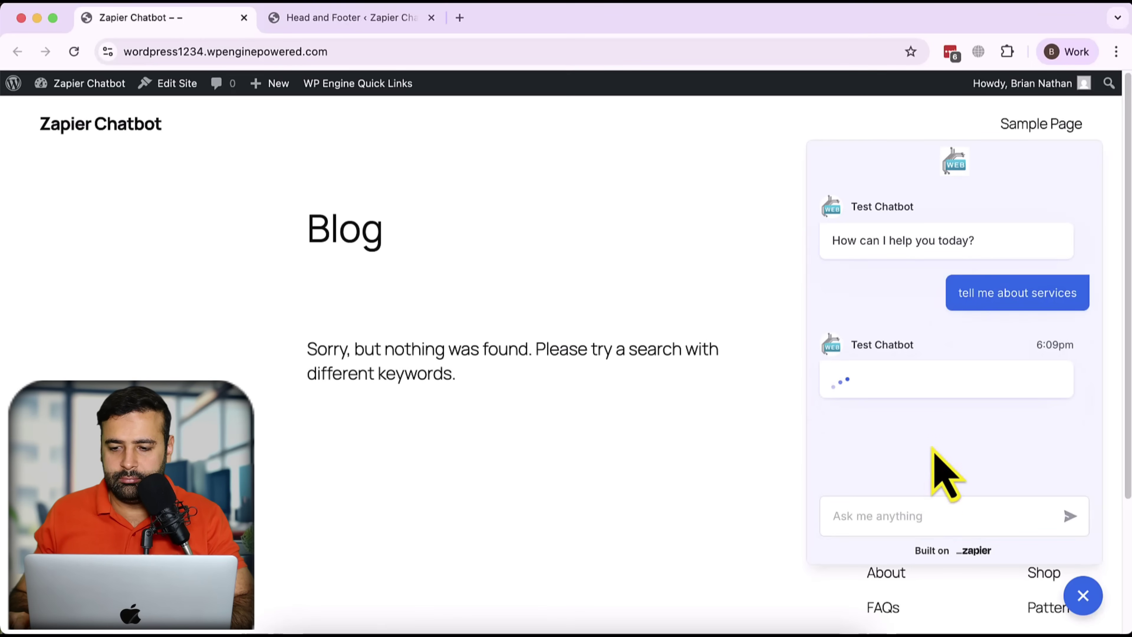
{"action": "scroll", "coordinate": [931, 442], "scroll_direction": "down", "scroll_amount": 8}
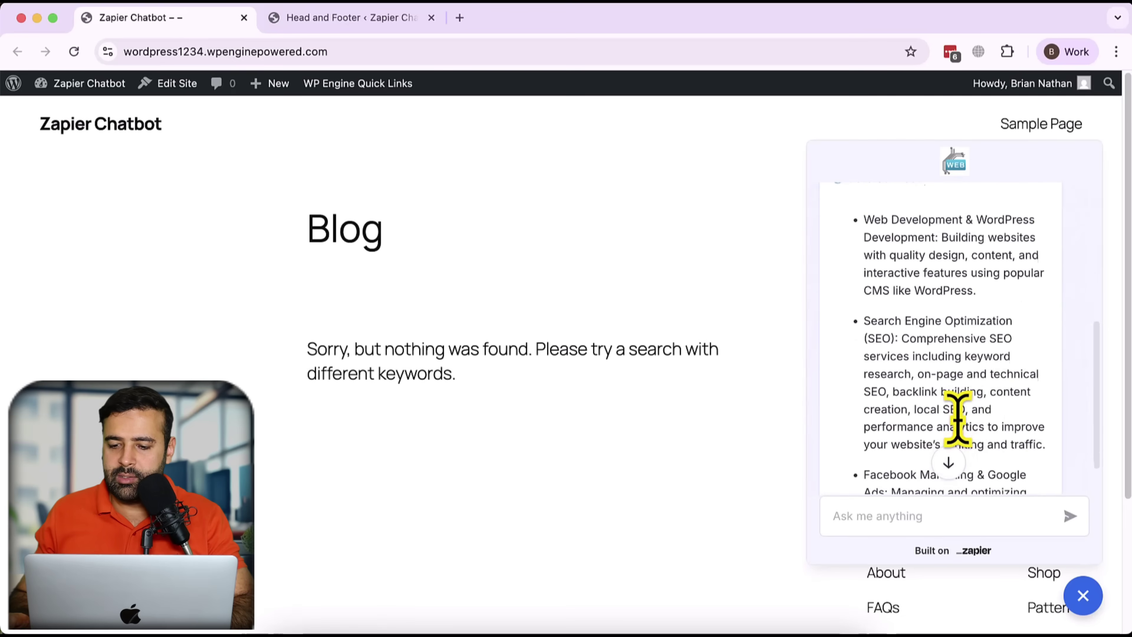
{"action": "scroll", "coordinate": [1011, 391], "scroll_direction": "down", "scroll_amount": 5}
{"action": "scroll", "coordinate": [1024, 480], "scroll_direction": "up", "scroll_amount": 15}
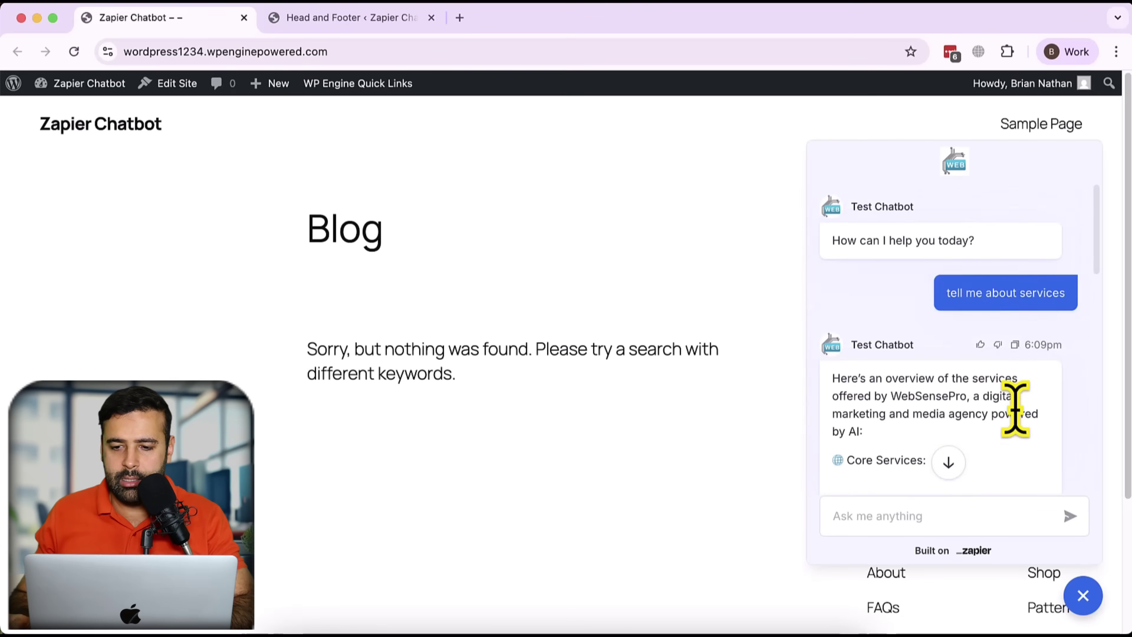
{"action": "left_click", "coordinate": [1039, 495]}
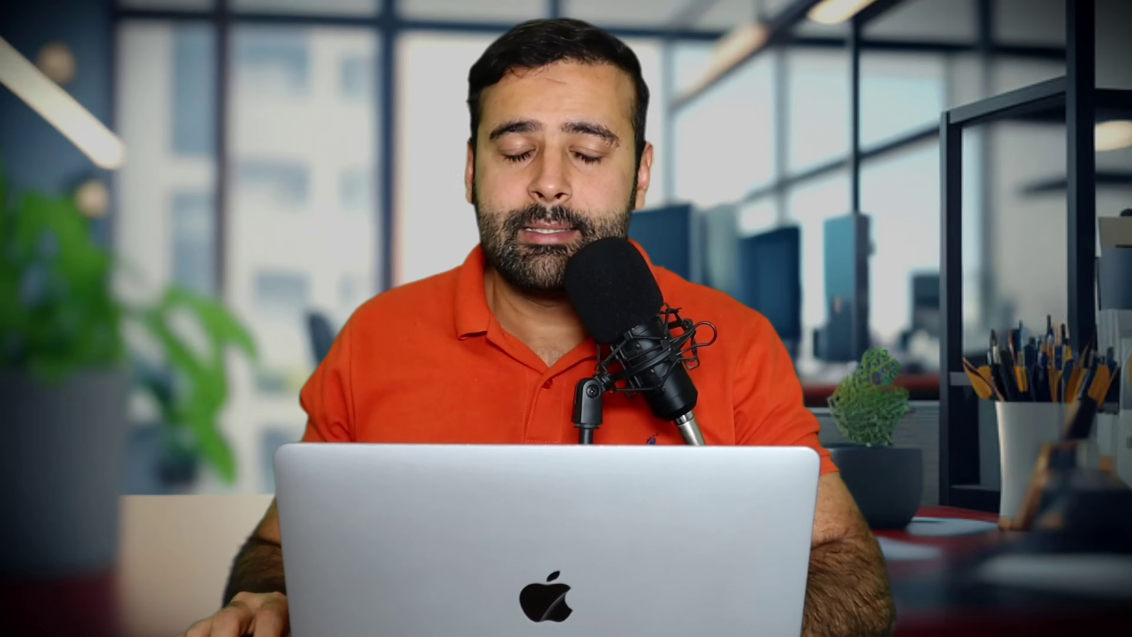